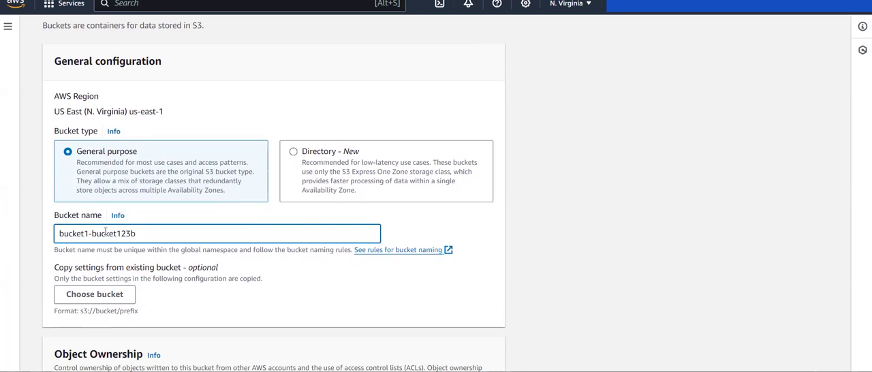
- Replace the new general purpose bucket's name with config-bucket-12-bucket
{"action": "triple_click", "coordinate": [206, 228]}
{"action": "type", "text": "confi"}
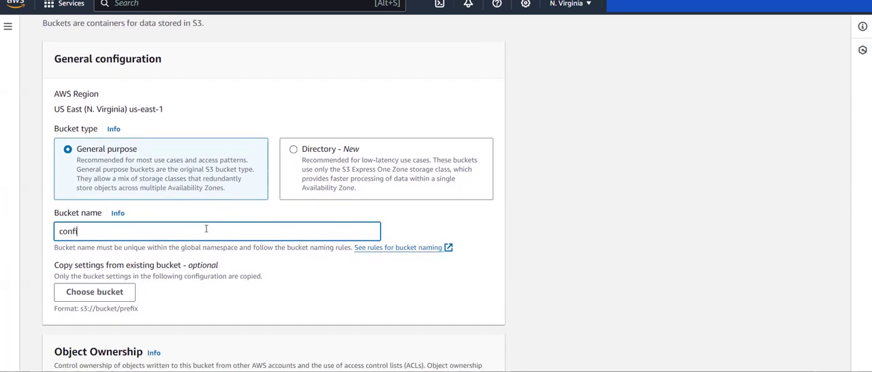
{"action": "type", "text": "g-bucket-12-bucket"}
- Review the new bucket's Object Ownership, Block Public Access and Bucket Versioning settings
{"action": "scroll", "coordinate": [114, 267], "scroll_direction": "down", "scroll_amount": 3}
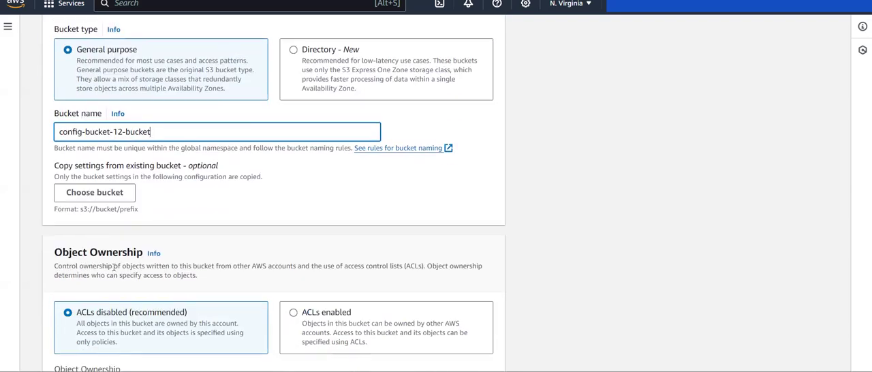
{"action": "scroll", "coordinate": [114, 267], "scroll_direction": "down", "scroll_amount": 1}
{"action": "scroll", "coordinate": [114, 267], "scroll_direction": "down", "scroll_amount": 2}
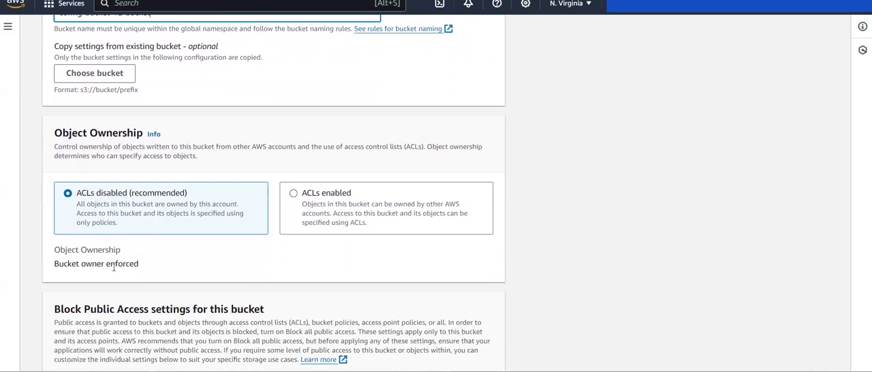
{"action": "scroll", "coordinate": [114, 267], "scroll_direction": "down", "scroll_amount": 1}
{"action": "scroll", "coordinate": [120, 224], "scroll_direction": "down", "scroll_amount": 5}
{"action": "scroll", "coordinate": [121, 225], "scroll_direction": "down", "scroll_amount": 5}
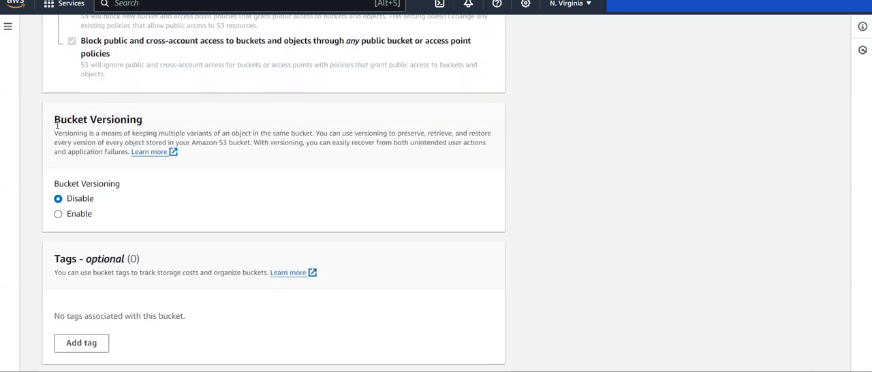
{"action": "left_click_drag", "start_coordinate": [56, 123], "coordinate": [147, 125]}
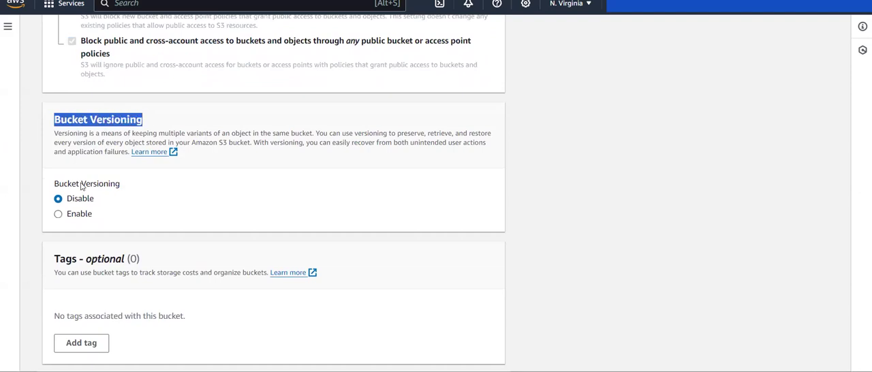
- Examine the default encryption types for the bucket, comparing the SSE-S3 and SSE-KMS options
{"action": "scroll", "coordinate": [99, 198], "scroll_direction": "down", "scroll_amount": 4}
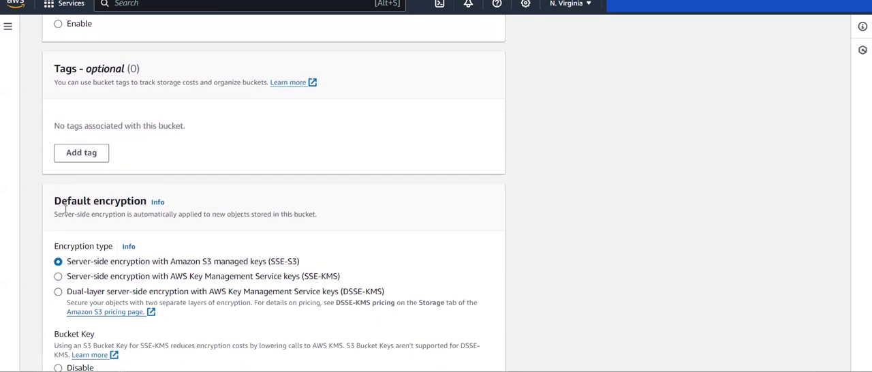
{"action": "left_click_drag", "start_coordinate": [55, 203], "coordinate": [147, 203]}
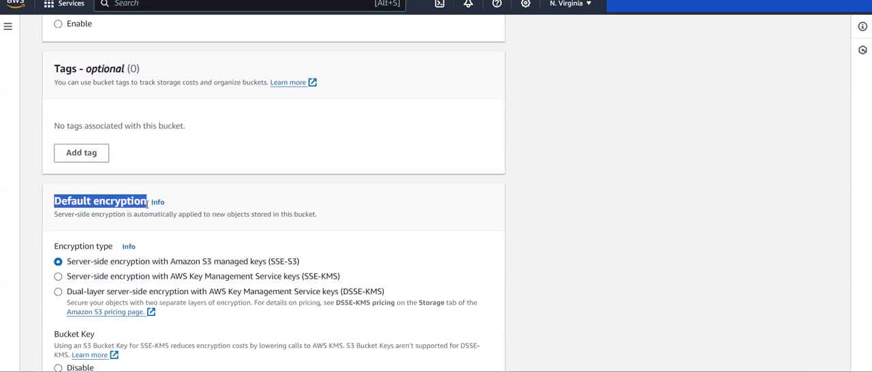
{"action": "left_click_drag", "start_coordinate": [48, 256], "coordinate": [83, 251]}
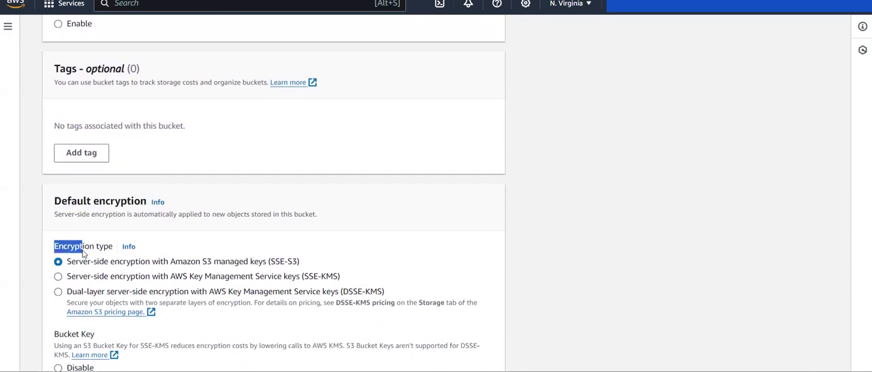
{"action": "left_click_drag", "start_coordinate": [321, 262], "coordinate": [208, 263]}
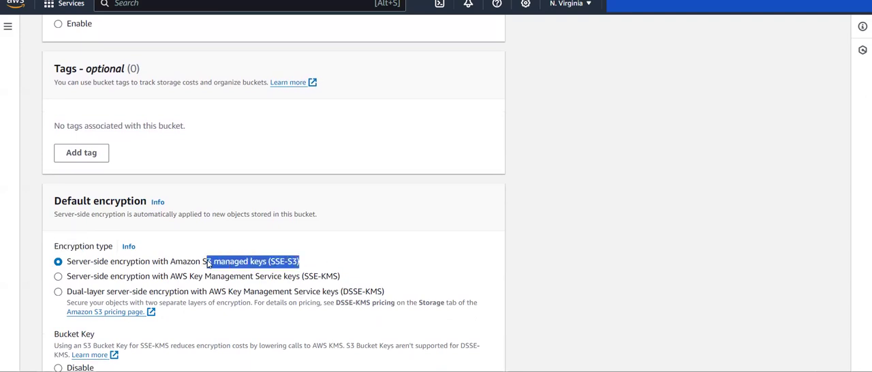
{"action": "left_click", "coordinate": [208, 263]}
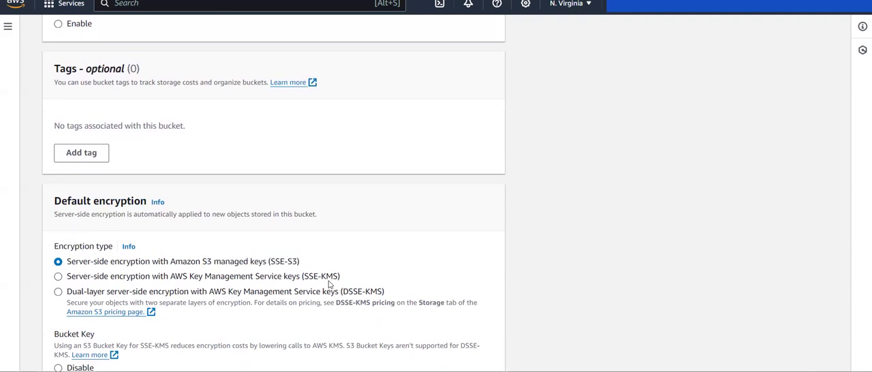
{"action": "left_click_drag", "start_coordinate": [341, 280], "coordinate": [264, 280]}
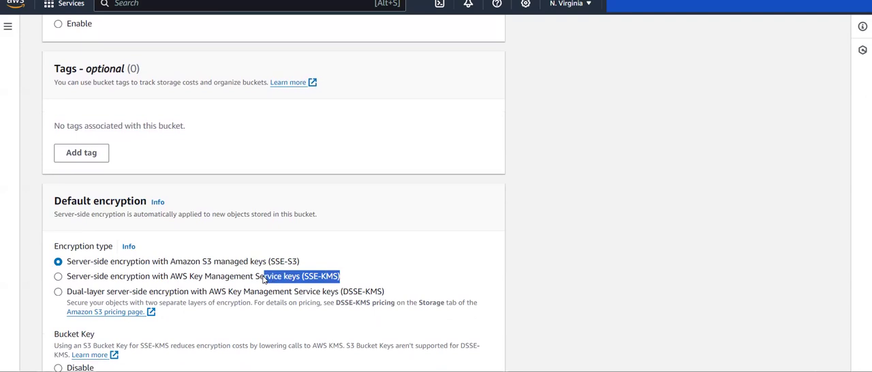
{"action": "left_click", "coordinate": [377, 283]}
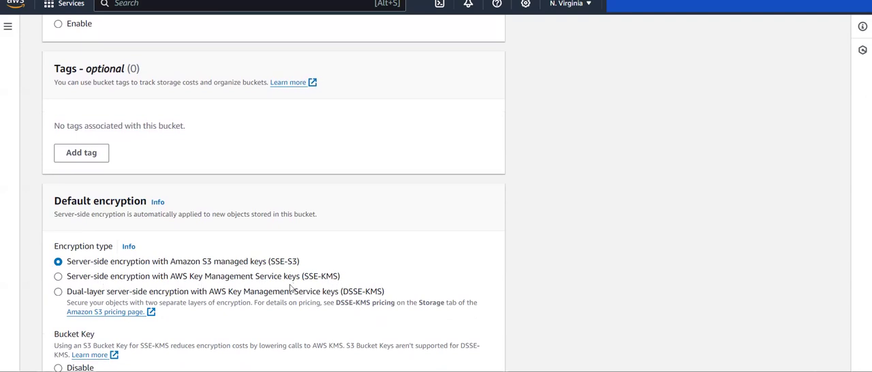
{"action": "left_click_drag", "start_coordinate": [68, 278], "coordinate": [361, 285]}
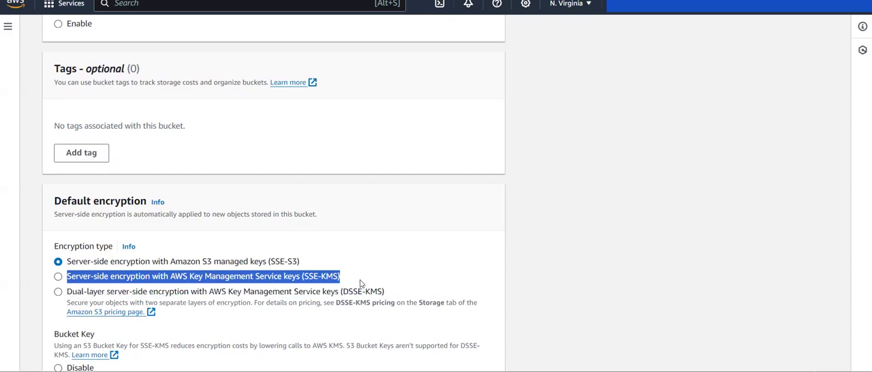
{"action": "left_click", "coordinate": [359, 279]}
{"action": "left_click_drag", "start_coordinate": [63, 262], "coordinate": [323, 267]}
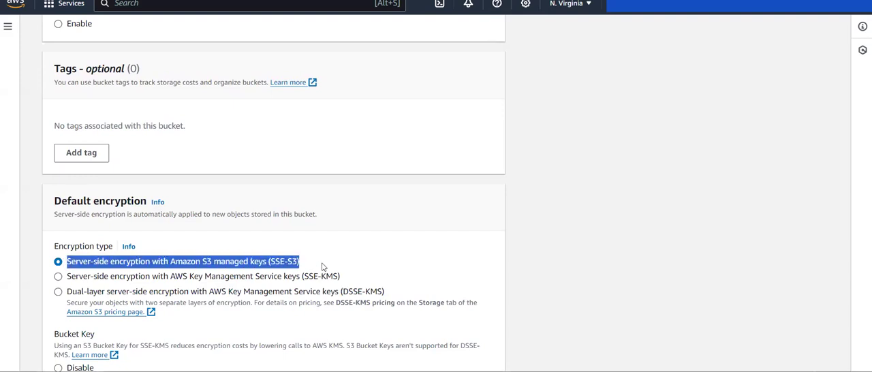
{"action": "left_click_drag", "start_coordinate": [341, 278], "coordinate": [66, 276]}
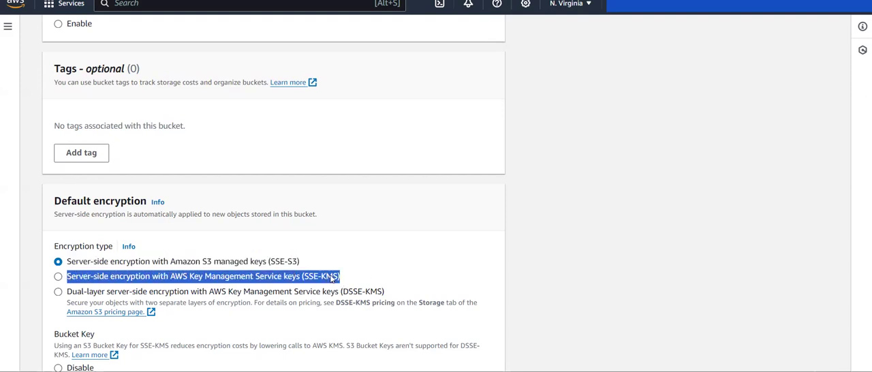
{"action": "left_click", "coordinate": [391, 258]}
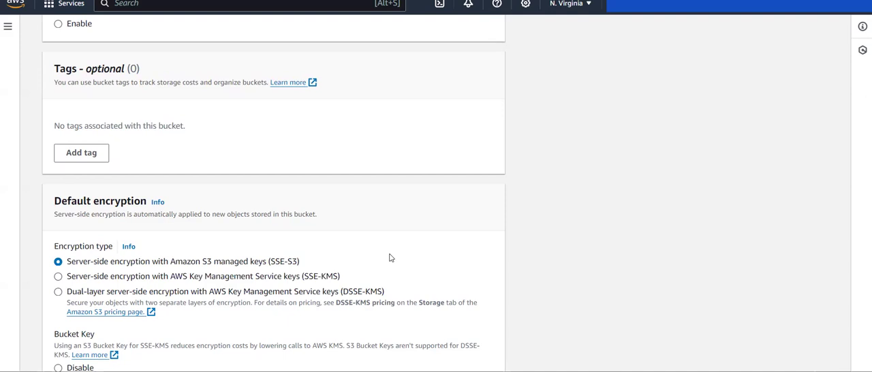
- Create the bucket, keeping SSE-S3 encryption, the enabled Bucket Key and disabled versioning
{"action": "scroll", "coordinate": [280, 259], "scroll_direction": "down", "scroll_amount": 2}
{"action": "scroll", "coordinate": [279, 258], "scroll_direction": "down", "scroll_amount": 2}
{"action": "scroll", "coordinate": [253, 178], "scroll_direction": "up", "scroll_amount": 2}
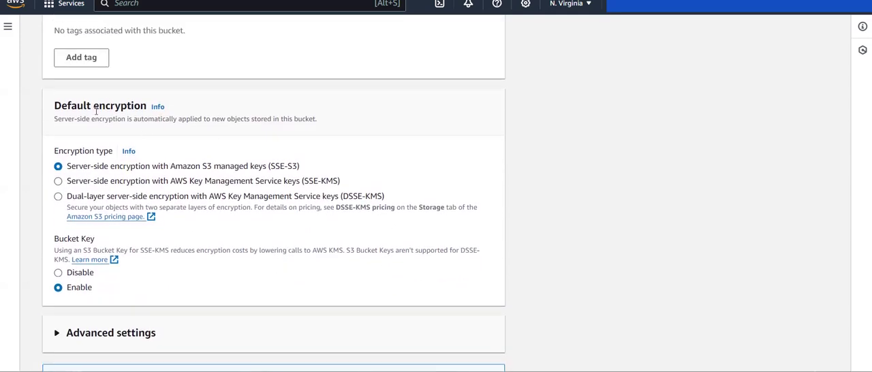
{"action": "left_click_drag", "start_coordinate": [299, 166], "coordinate": [266, 167]}
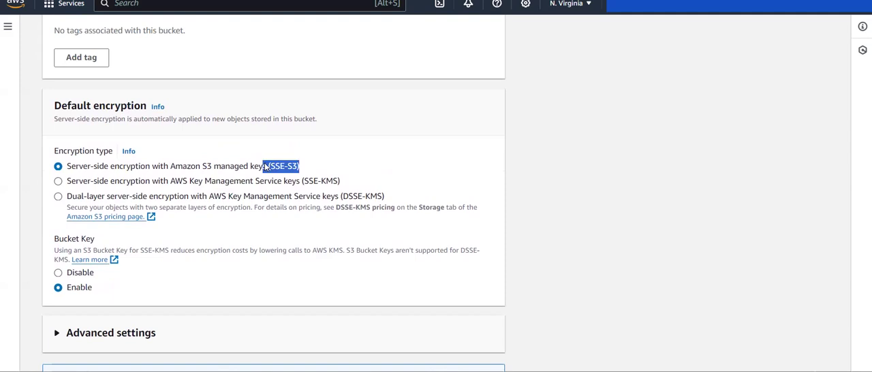
{"action": "scroll", "coordinate": [365, 170], "scroll_direction": "up", "scroll_amount": 1}
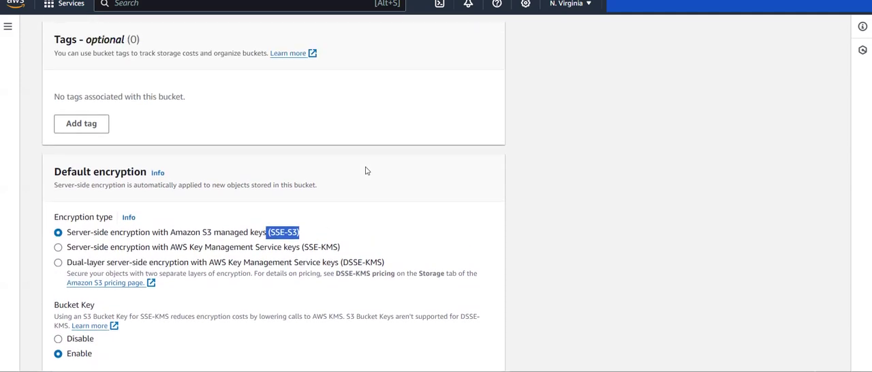
{"action": "scroll", "coordinate": [365, 170], "scroll_direction": "down", "scroll_amount": 2}
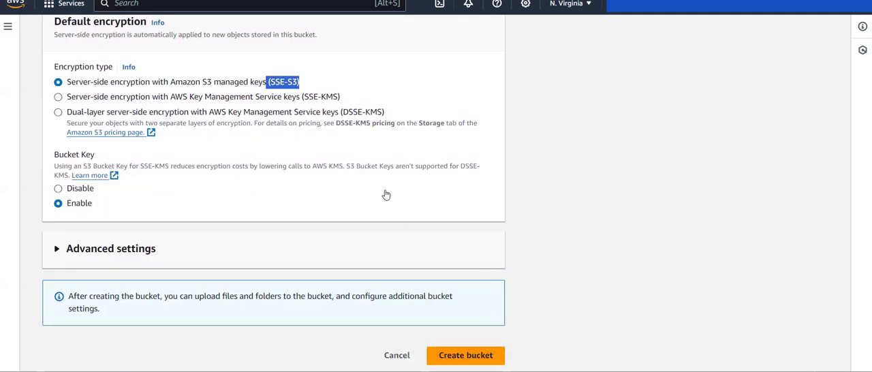
{"action": "scroll", "coordinate": [386, 195], "scroll_direction": "up", "scroll_amount": 5}
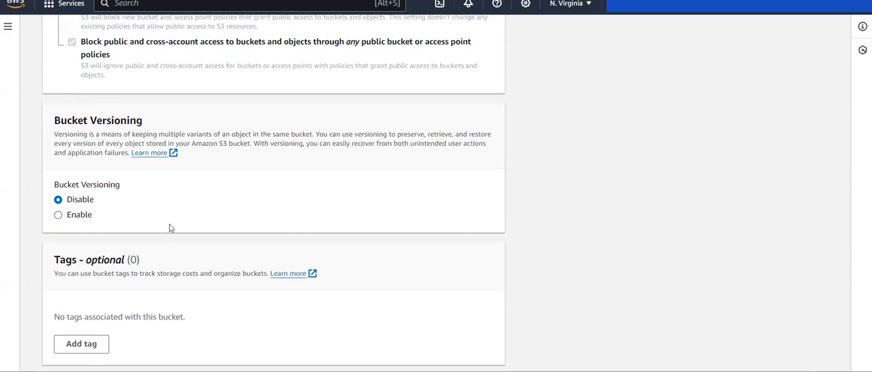
{"action": "scroll", "coordinate": [319, 233], "scroll_direction": "down", "scroll_amount": 5}
{"action": "left_click", "coordinate": [465, 356]}
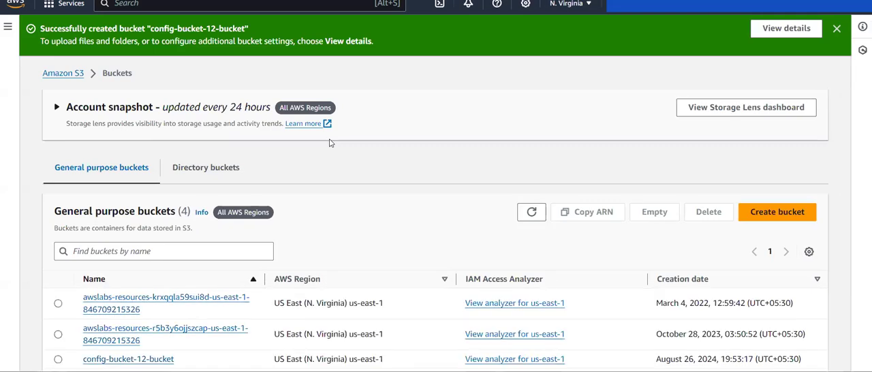
- Search the AWS services for "config" and open AWS Config
{"action": "scroll", "coordinate": [330, 143], "scroll_direction": "down", "scroll_amount": 1}
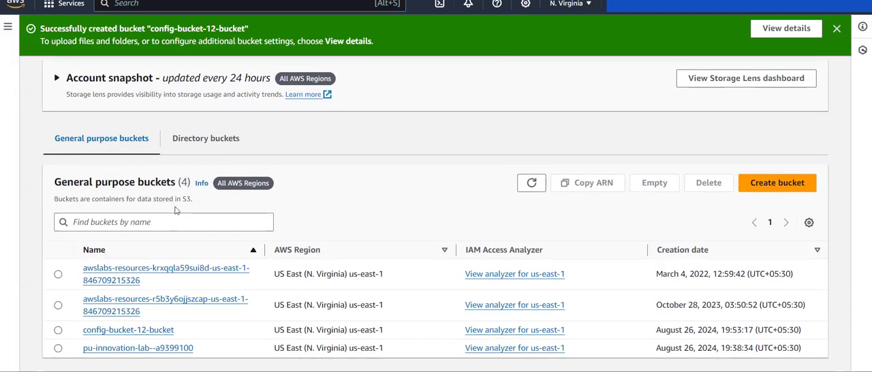
{"action": "scroll", "coordinate": [177, 210], "scroll_direction": "up", "scroll_amount": 1}
{"action": "left_click", "coordinate": [167, 4]}
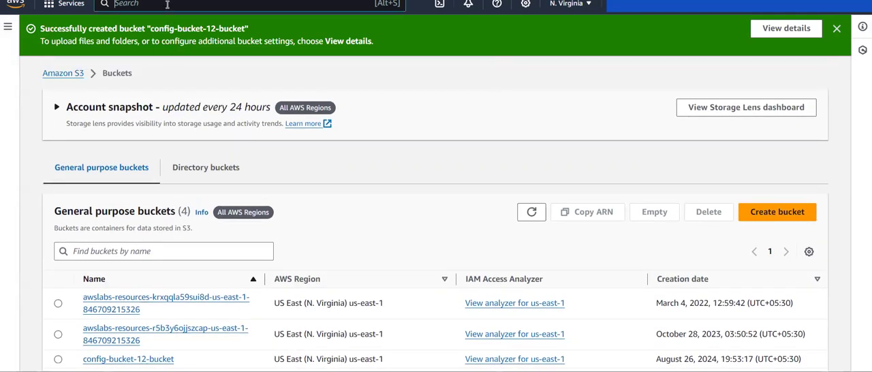
{"action": "type", "text": "dms"}
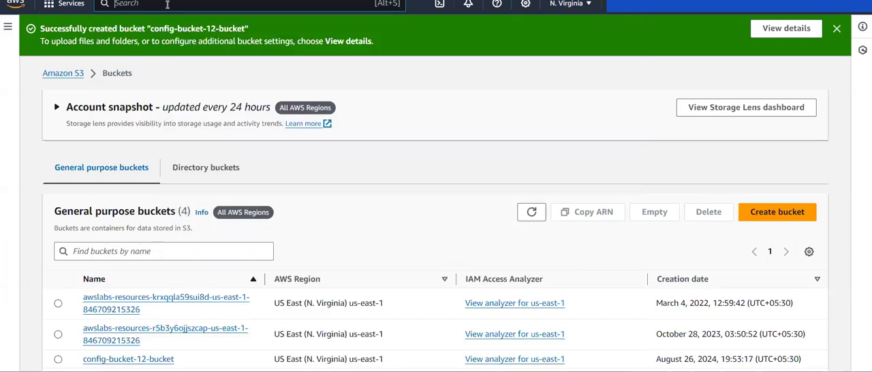
{"action": "type", "text": "config"}
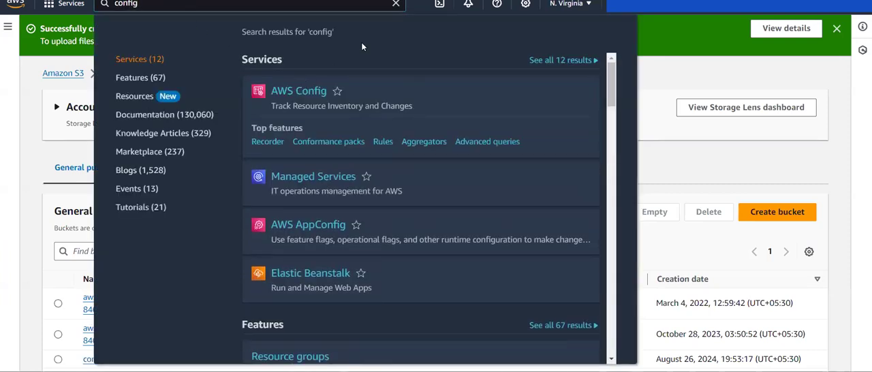
{"action": "left_click", "coordinate": [396, 4]}
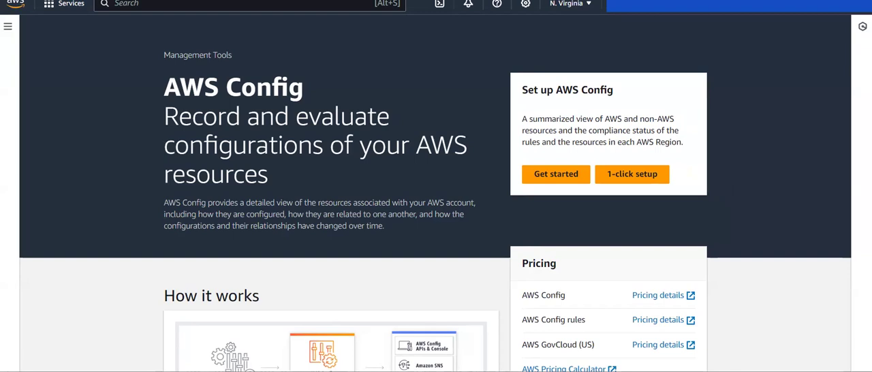
- Open the Set up AWS Config wizard at its Settings step
{"action": "left_click", "coordinate": [574, 180]}
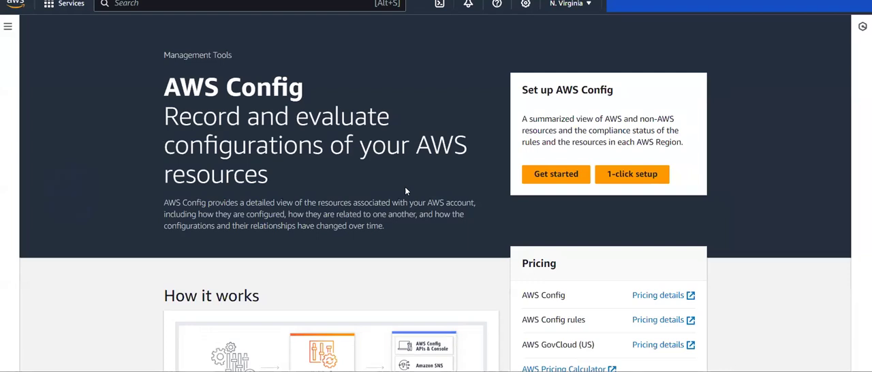
{"action": "left_click", "coordinate": [632, 174]}
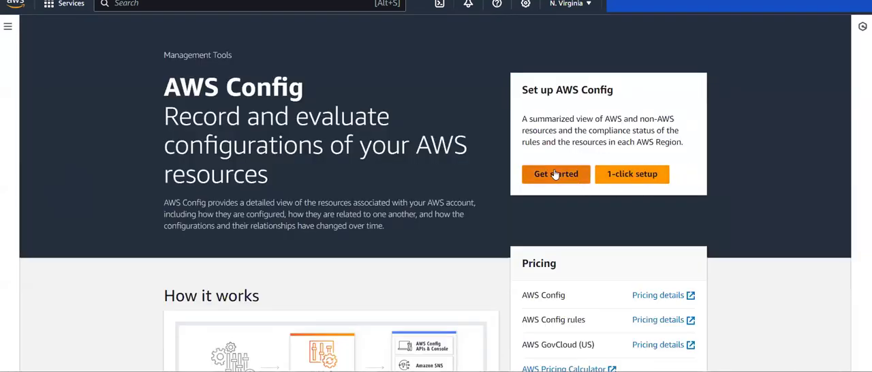
{"action": "left_click", "coordinate": [9, 27]}
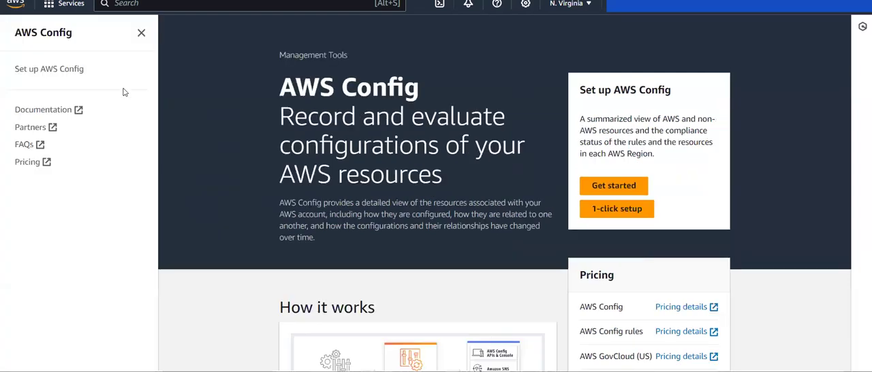
{"action": "left_click", "coordinate": [39, 70]}
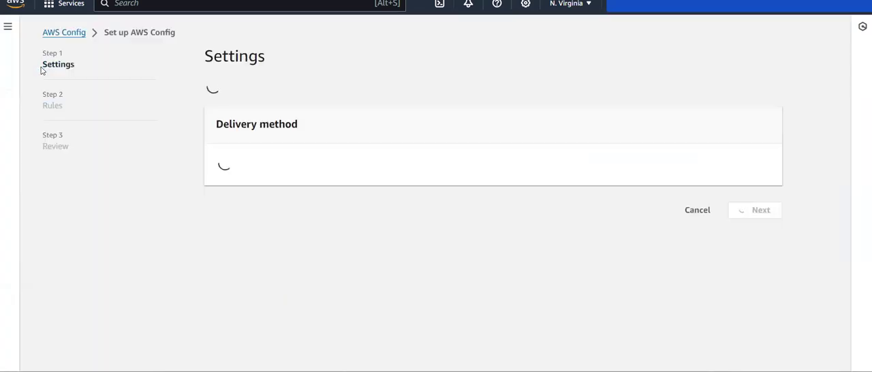
{"action": "left_click", "coordinate": [9, 30]}
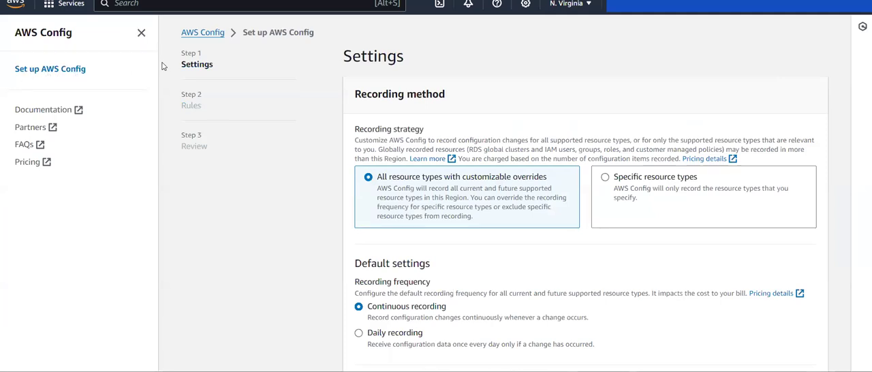
{"action": "left_click", "coordinate": [142, 35]}
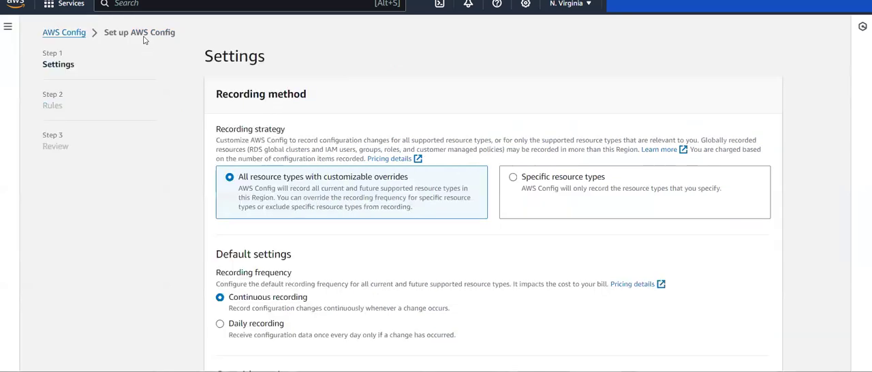
- Set the recording strategy to Specific resource types
{"action": "scroll", "coordinate": [287, 116], "scroll_direction": "down", "scroll_amount": 1}
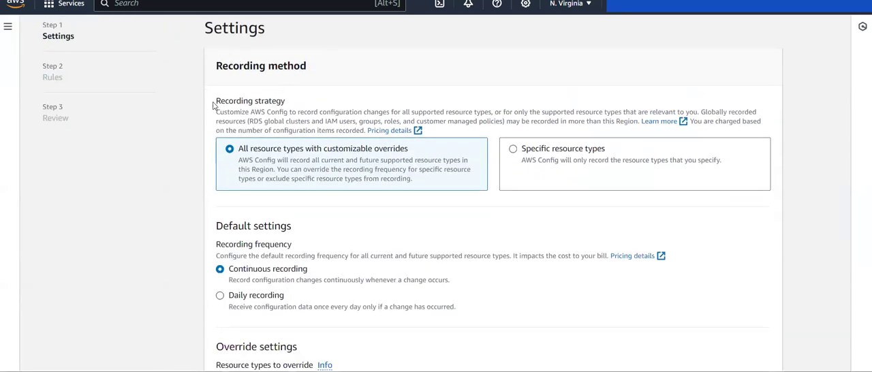
{"action": "left_click_drag", "start_coordinate": [207, 105], "coordinate": [297, 109]}
{"action": "left_click", "coordinate": [297, 109]}
{"action": "left_click", "coordinate": [555, 160]}
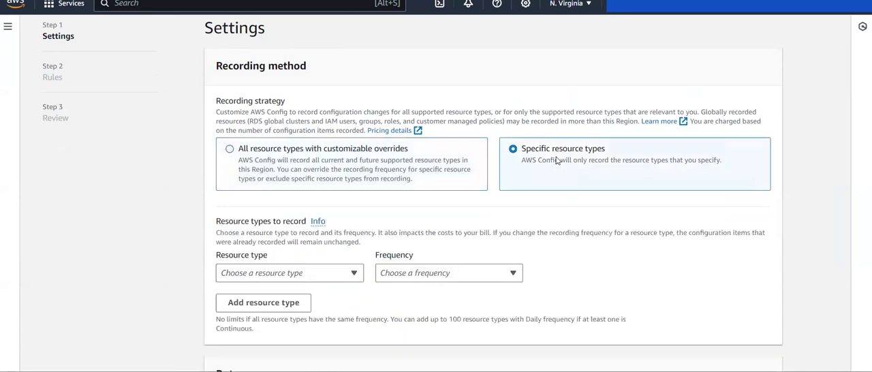
- Keep the recording strategy on Specific resource types and record AWS S3 Bucket with Continuous frequency
{"action": "left_click", "coordinate": [335, 158]}
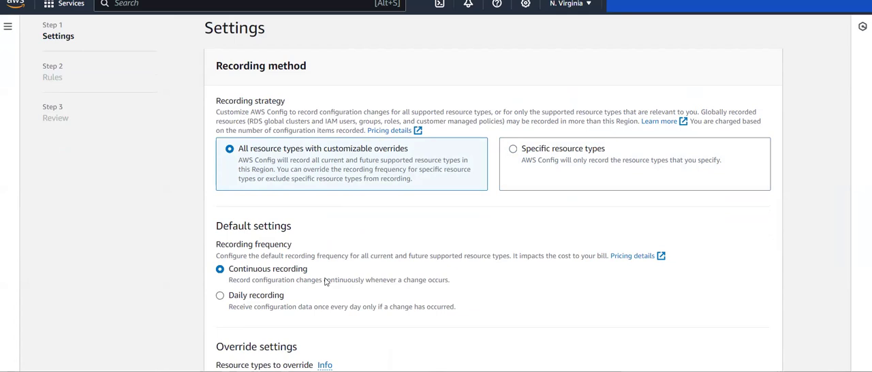
{"action": "left_click", "coordinate": [535, 177]}
{"action": "left_click", "coordinate": [284, 273]}
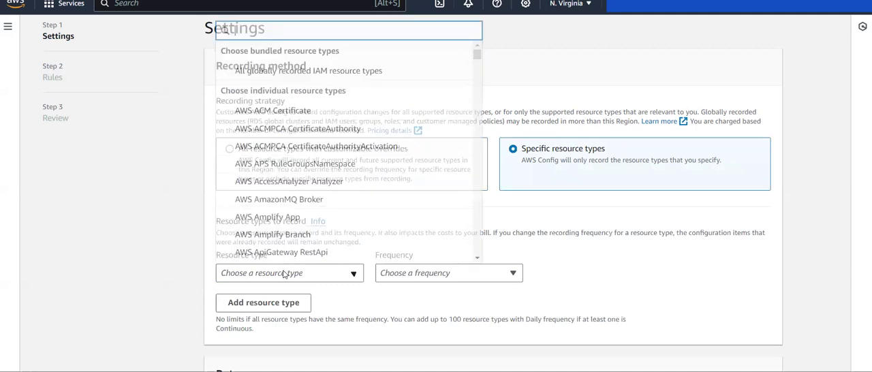
{"action": "type", "text": "s3"}
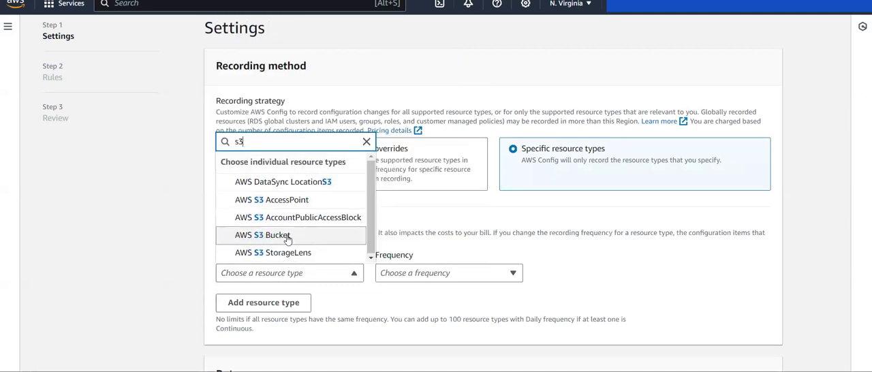
{"action": "left_click", "coordinate": [289, 236]}
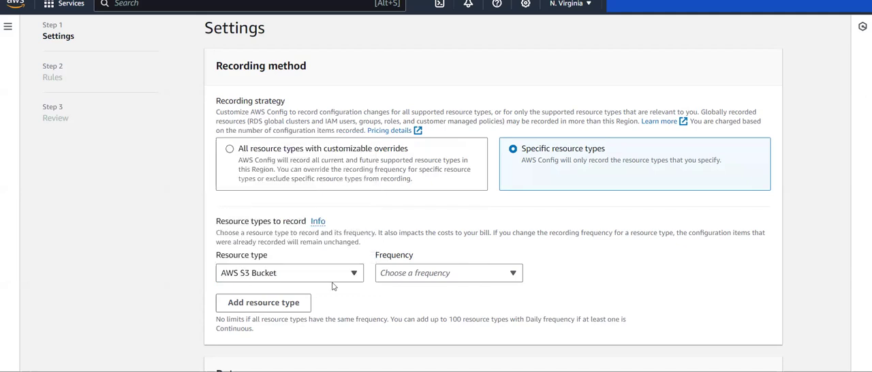
{"action": "scroll", "coordinate": [342, 311], "scroll_direction": "down", "scroll_amount": 2}
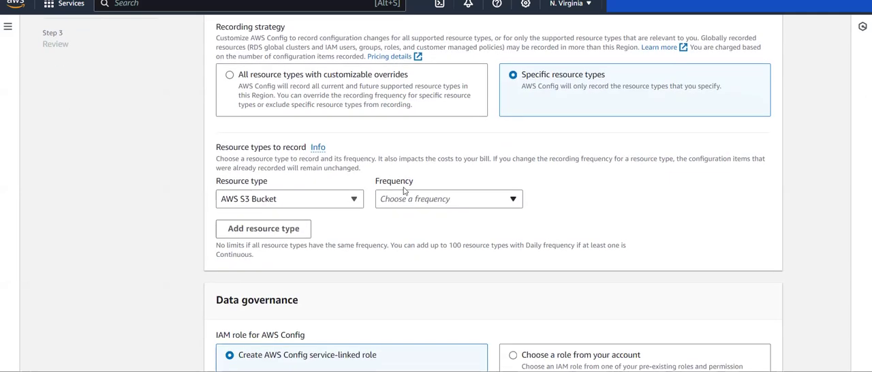
{"action": "left_click", "coordinate": [403, 197]}
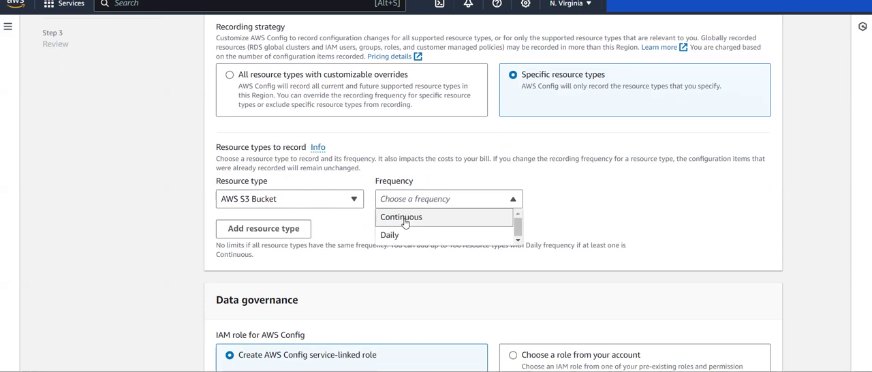
{"action": "left_click", "coordinate": [404, 218]}
- Keep the AWS Config service-linked role and set the delivery method to a bucket from your account
{"action": "scroll", "coordinate": [404, 219], "scroll_direction": "down", "scroll_amount": 3}
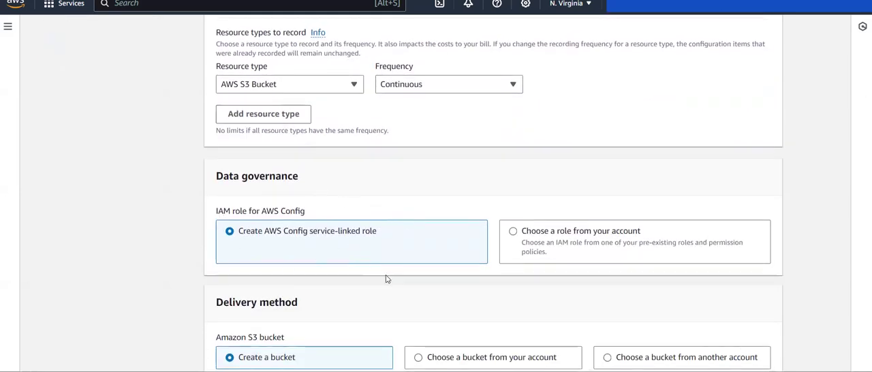
{"action": "scroll", "coordinate": [386, 275], "scroll_direction": "down", "scroll_amount": 1}
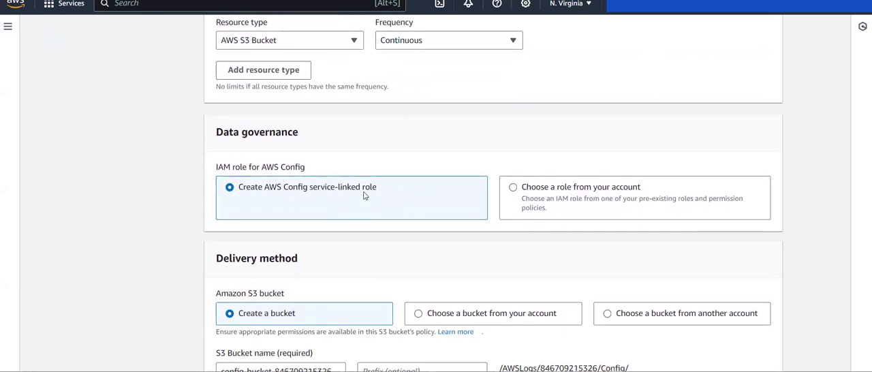
{"action": "scroll", "coordinate": [363, 195], "scroll_direction": "down", "scroll_amount": 1}
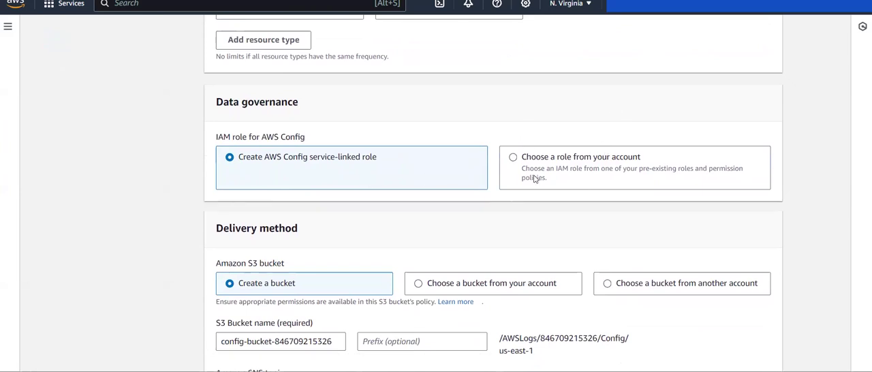
{"action": "scroll", "coordinate": [448, 169], "scroll_direction": "down", "scroll_amount": 2}
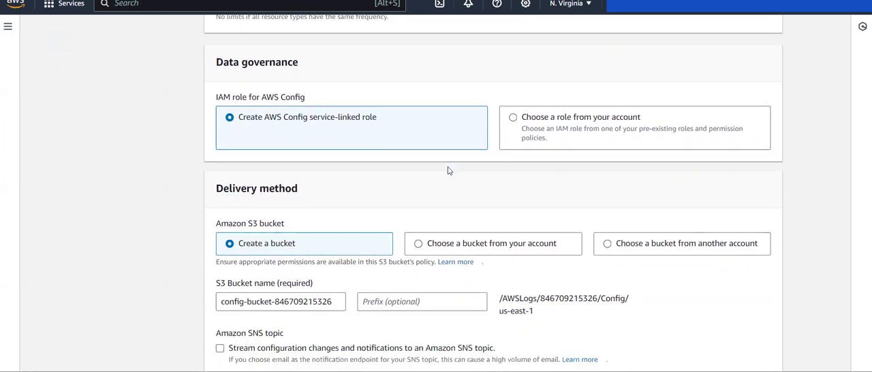
{"action": "scroll", "coordinate": [354, 180], "scroll_direction": "down", "scroll_amount": 1}
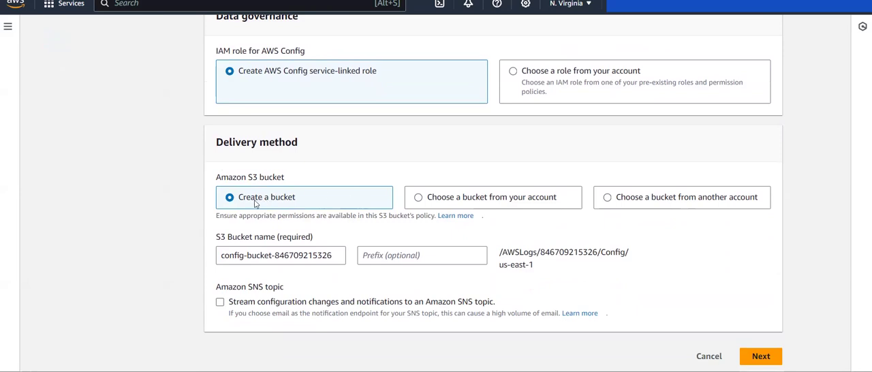
{"action": "left_click", "coordinate": [451, 198]}
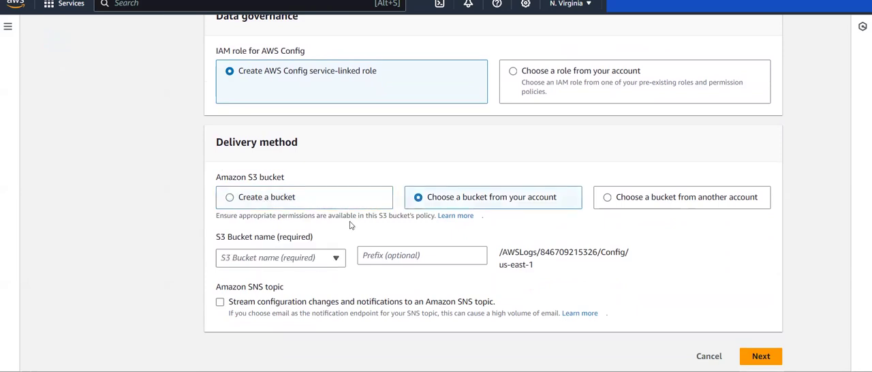
{"action": "left_click_drag", "start_coordinate": [214, 141], "coordinate": [326, 149]}
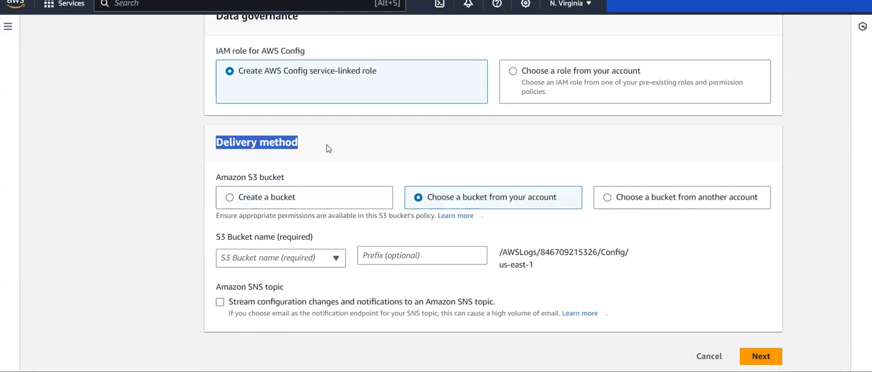
{"action": "left_click", "coordinate": [327, 147]}
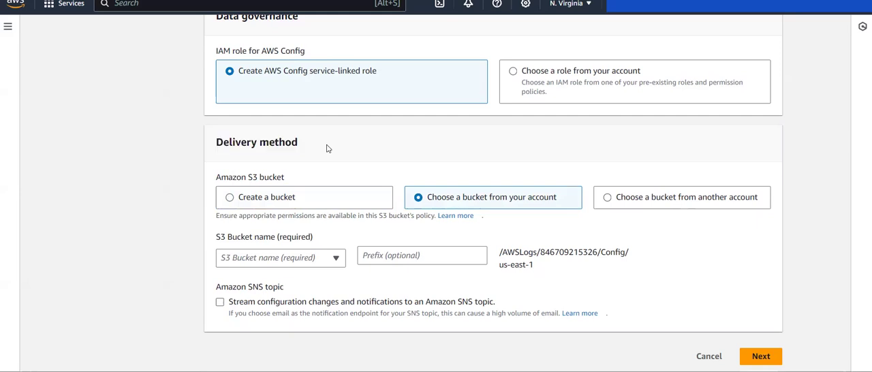
{"action": "left_click", "coordinate": [336, 205]}
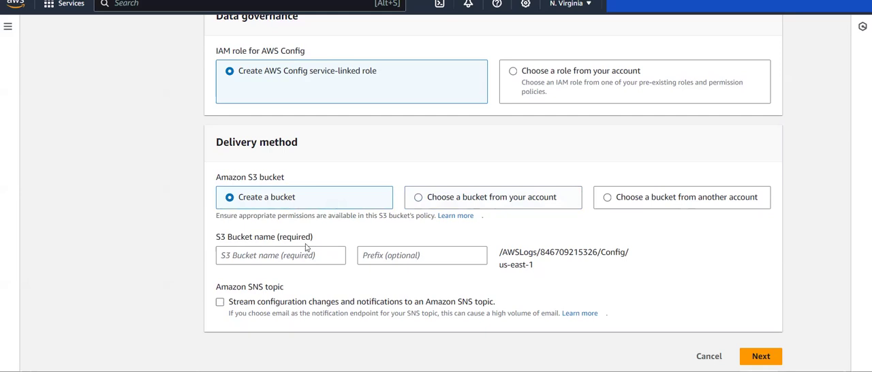
{"action": "left_click", "coordinate": [454, 202]}
{"action": "left_click", "coordinate": [332, 205]}
{"action": "left_click", "coordinate": [477, 198]}
- Choose config-bucket-12-bucket as the delivery bucket and continue to the Rules step
{"action": "left_click", "coordinate": [329, 258]}
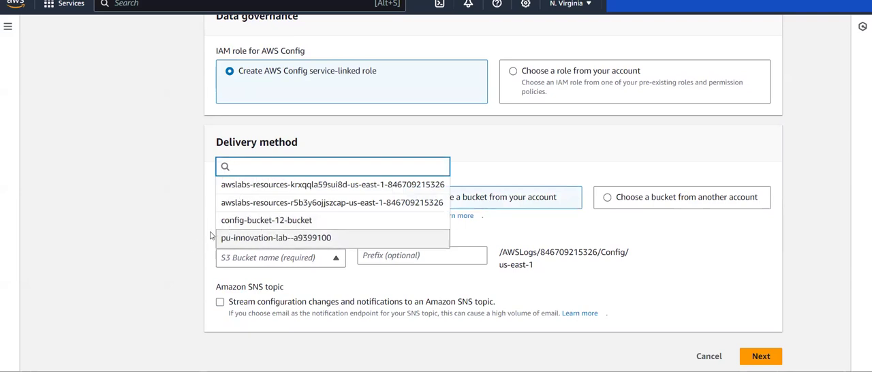
{"action": "left_click", "coordinate": [279, 221]}
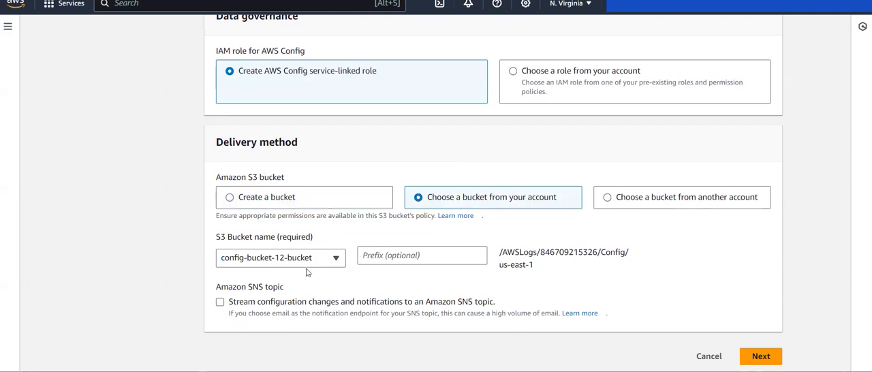
{"action": "left_click", "coordinate": [758, 356]}
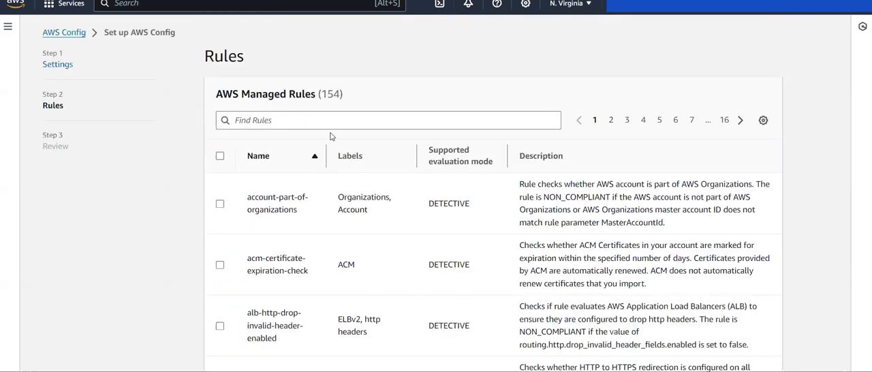
- Filter the AWS managed rules by "s3" and select the s3-default-encryption-kms rule
{"action": "left_click", "coordinate": [287, 118]}
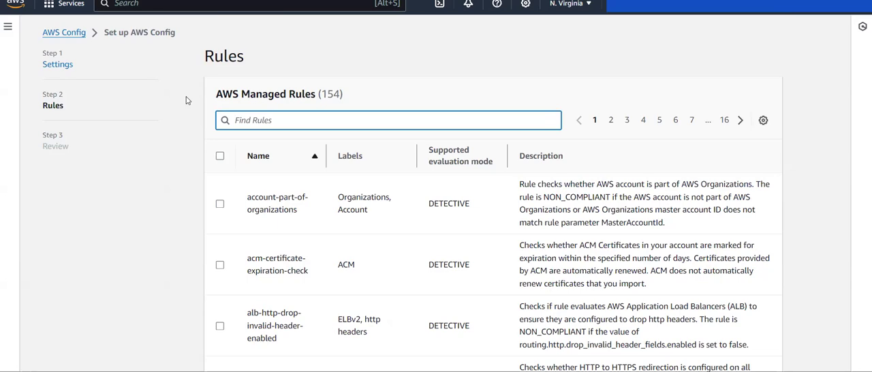
{"action": "type", "text": "s3"}
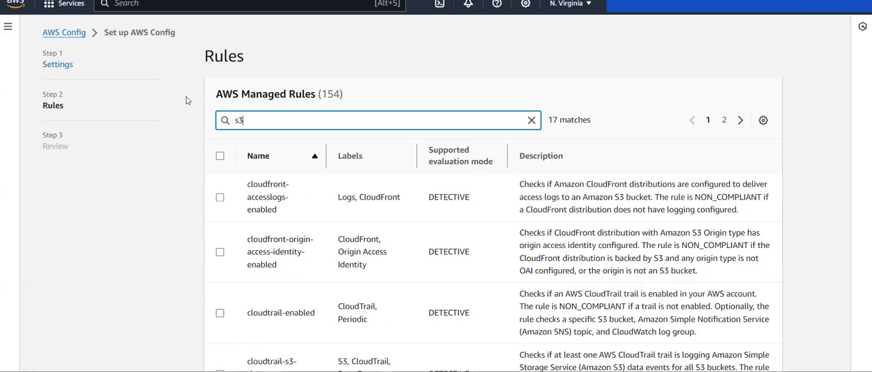
{"action": "scroll", "coordinate": [230, 182], "scroll_direction": "down", "scroll_amount": 5}
{"action": "scroll", "coordinate": [230, 181], "scroll_direction": "down", "scroll_amount": 2}
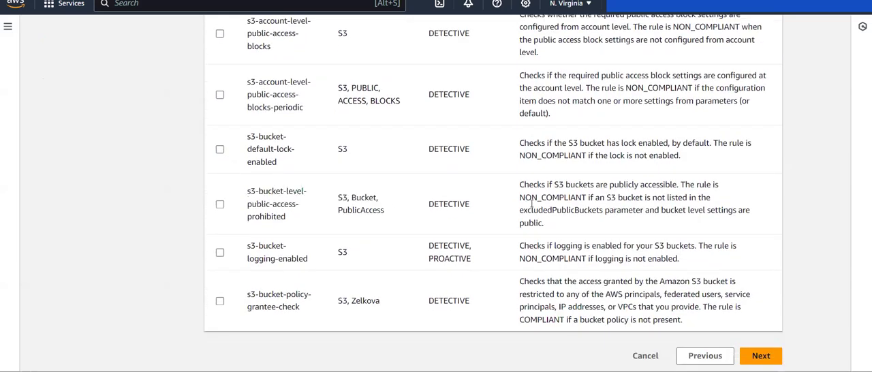
{"action": "scroll", "coordinate": [477, 180], "scroll_direction": "up", "scroll_amount": 7}
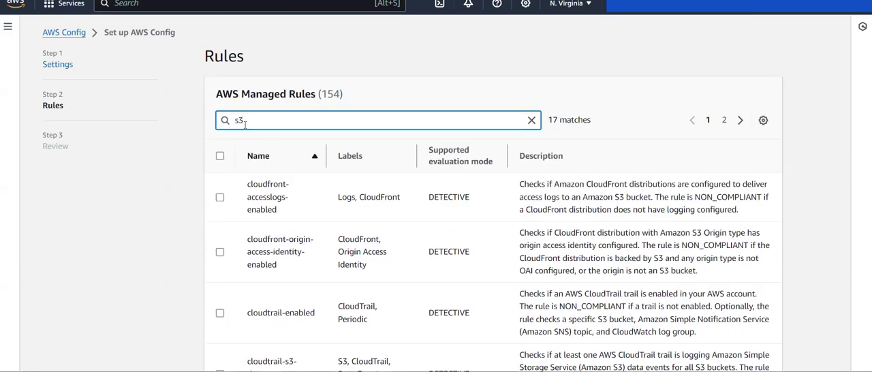
{"action": "left_click", "coordinate": [723, 121]}
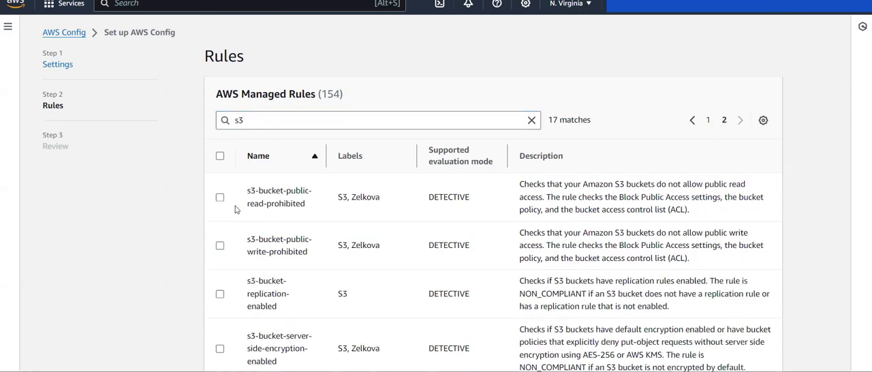
{"action": "scroll", "coordinate": [234, 216], "scroll_direction": "down", "scroll_amount": 2}
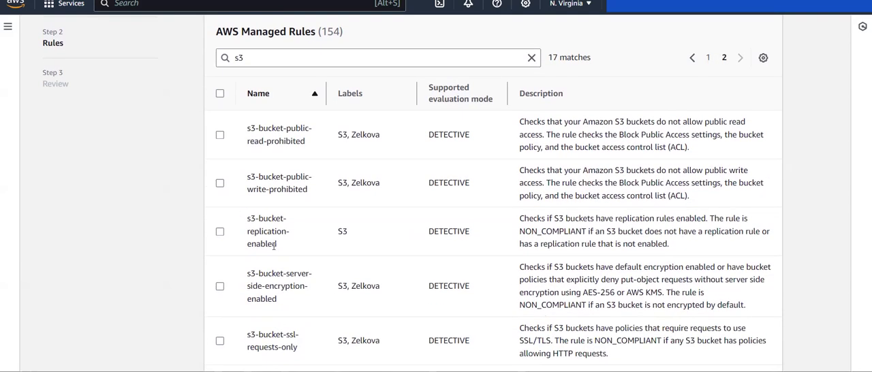
{"action": "scroll", "coordinate": [274, 246], "scroll_direction": "down", "scroll_amount": 2}
{"action": "scroll", "coordinate": [274, 247], "scroll_direction": "down", "scroll_amount": 3}
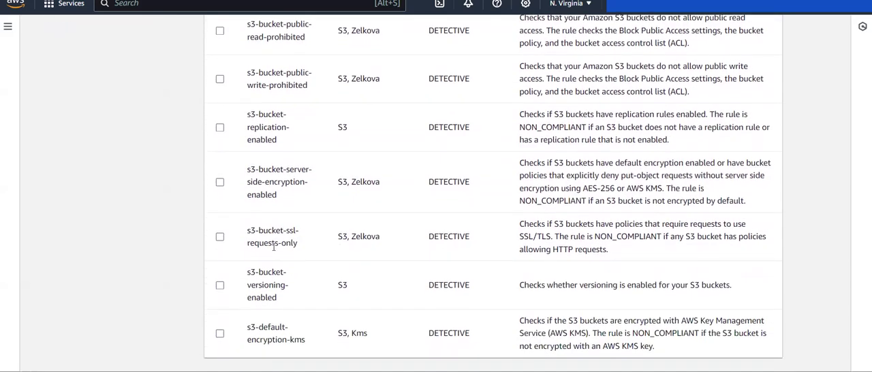
{"action": "left_click", "coordinate": [220, 307]}
- Read the name, evaluation mode and description of the s3-default-encryption-kms rule, including its NON_COMPLIANT condition
{"action": "left_click_drag", "start_coordinate": [247, 306], "coordinate": [308, 323]}
{"action": "left_click", "coordinate": [308, 323]}
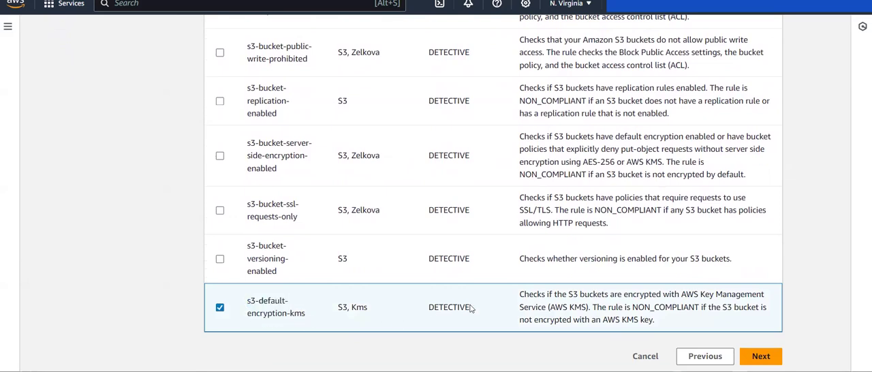
{"action": "left_click_drag", "start_coordinate": [466, 308], "coordinate": [419, 308]}
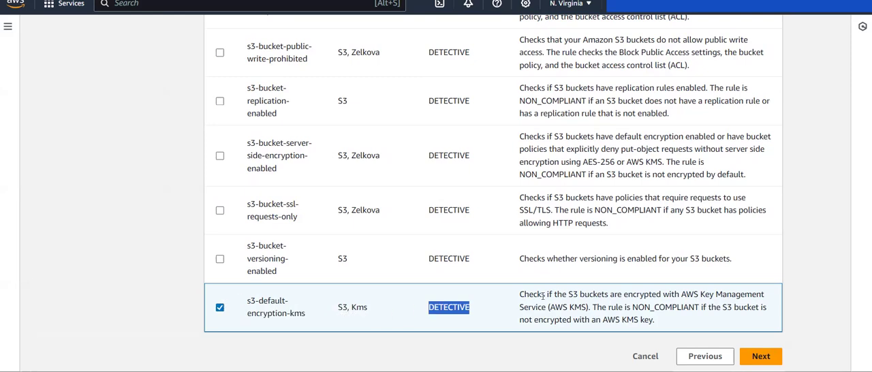
{"action": "left_click_drag", "start_coordinate": [542, 294], "coordinate": [677, 301]}
{"action": "left_click", "coordinate": [689, 299]}
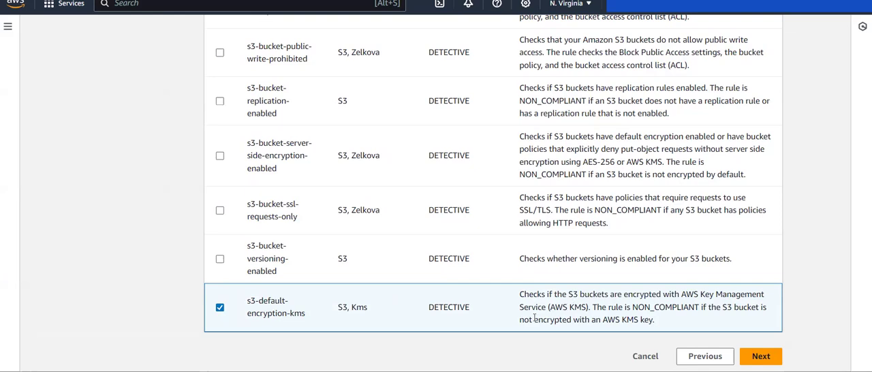
{"action": "left_click_drag", "start_coordinate": [612, 310], "coordinate": [704, 310]}
{"action": "left_click", "coordinate": [704, 310]}
{"action": "left_click_drag", "start_coordinate": [598, 320], "coordinate": [663, 319]}
{"action": "left_click", "coordinate": [663, 319]}
{"action": "left_click_drag", "start_coordinate": [593, 308], "coordinate": [539, 294]}
{"action": "left_click", "coordinate": [553, 296]}
{"action": "left_click_drag", "start_coordinate": [633, 308], "coordinate": [698, 307]}
{"action": "left_click", "coordinate": [695, 309]}
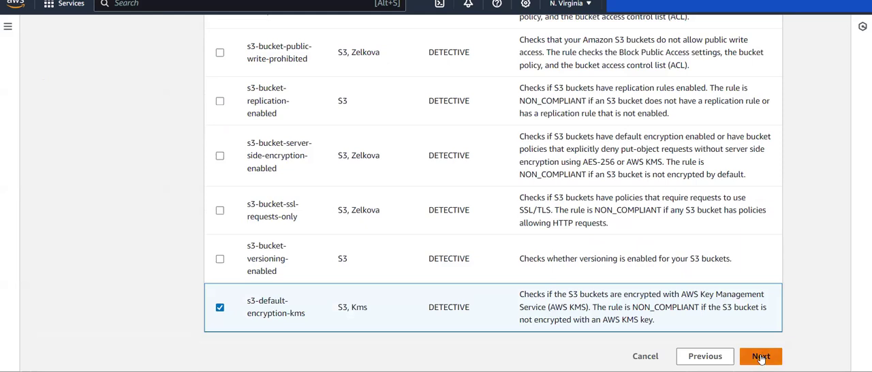
- Continue to the Review step and expand the recorded resource types and AWS Config rules to check them
{"action": "left_click", "coordinate": [760, 357]}
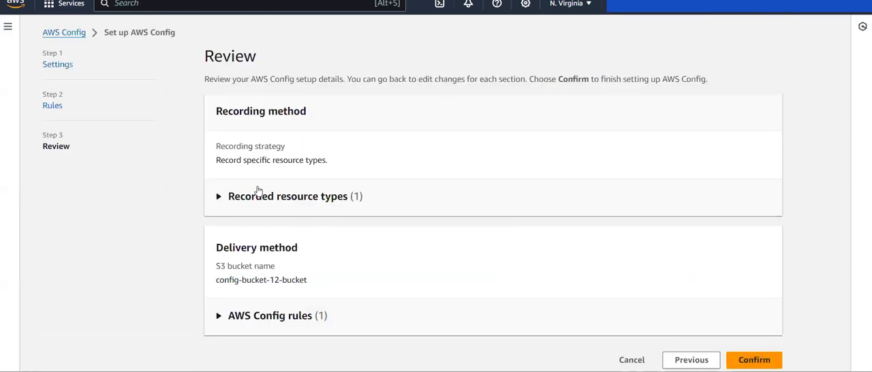
{"action": "left_click", "coordinate": [218, 197]}
{"action": "scroll", "coordinate": [315, 249], "scroll_direction": "down", "scroll_amount": 1}
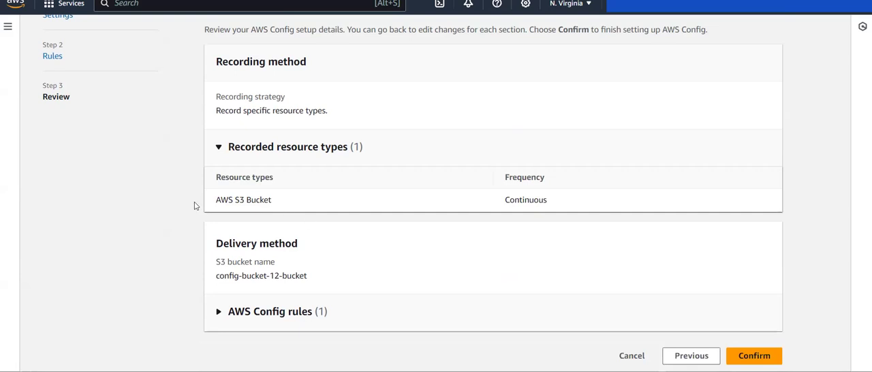
{"action": "left_click", "coordinate": [218, 313]}
{"action": "scroll", "coordinate": [218, 314], "scroll_direction": "down", "scroll_amount": 1}
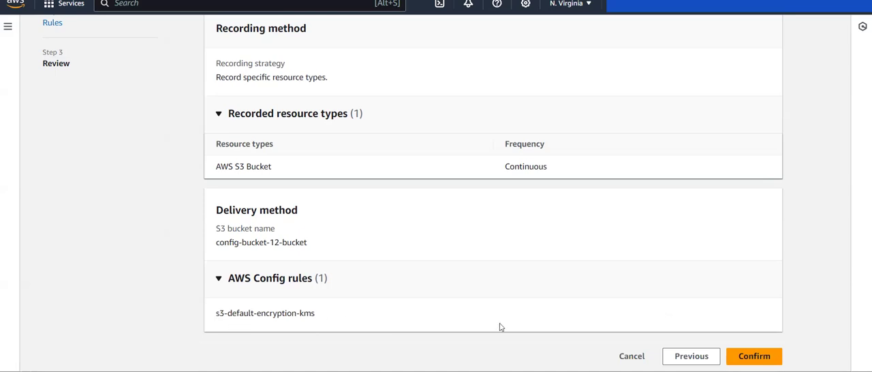
- Try to confirm the AWS Config setup and re-examine the recording method, delivery bucket and rule on the review page
{"action": "left_click", "coordinate": [754, 354]}
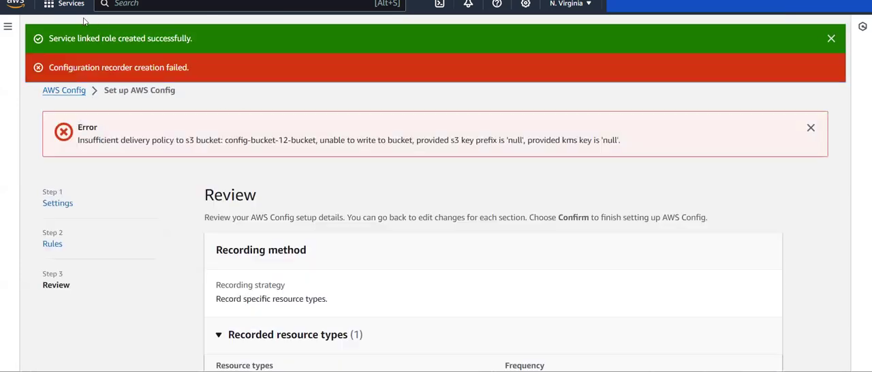
{"action": "scroll", "coordinate": [309, 171], "scroll_direction": "down", "scroll_amount": 2}
{"action": "scroll", "coordinate": [310, 172], "scroll_direction": "up", "scroll_amount": 2}
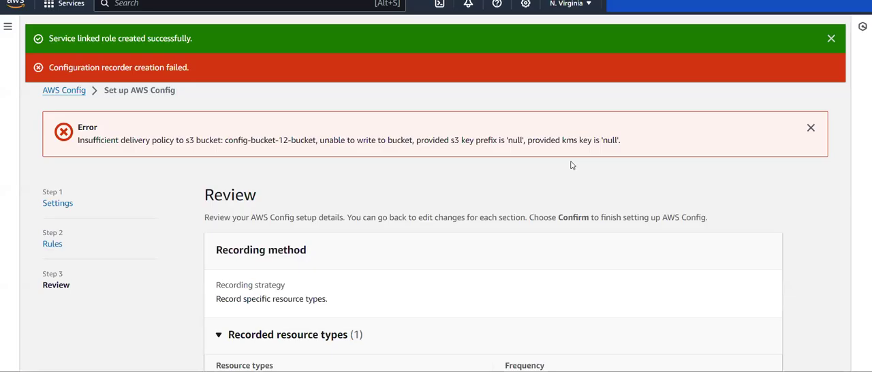
{"action": "scroll", "coordinate": [572, 165], "scroll_direction": "down", "scroll_amount": 3}
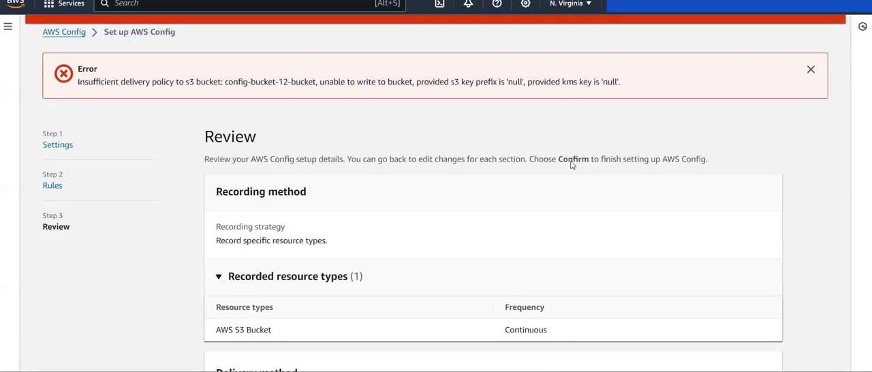
{"action": "scroll", "coordinate": [572, 165], "scroll_direction": "down", "scroll_amount": 2}
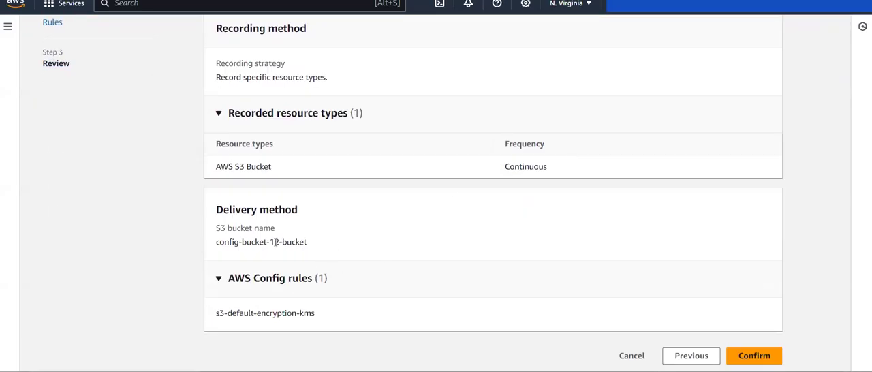
{"action": "scroll", "coordinate": [273, 245], "scroll_direction": "up", "scroll_amount": 4}
{"action": "scroll", "coordinate": [271, 247], "scroll_direction": "up", "scroll_amount": 1}
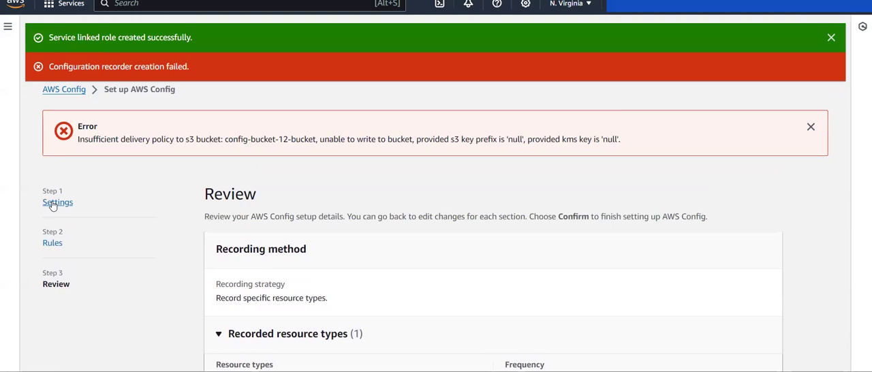
{"action": "left_click", "coordinate": [53, 243]}
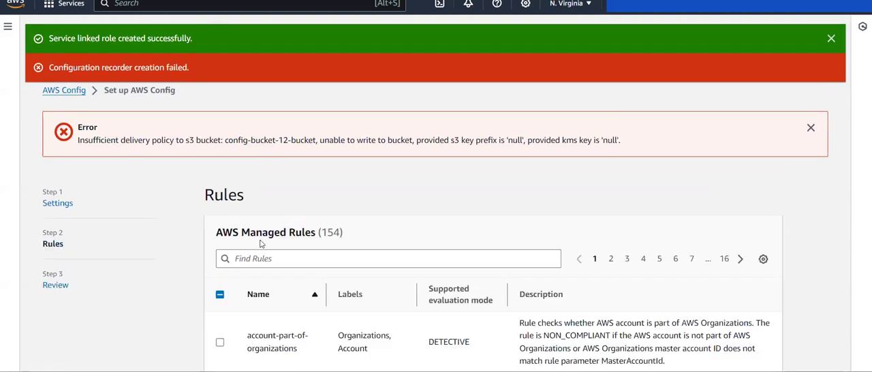
{"action": "scroll", "coordinate": [261, 241], "scroll_direction": "down", "scroll_amount": 3}
{"action": "scroll", "coordinate": [261, 241], "scroll_direction": "up", "scroll_amount": 4}
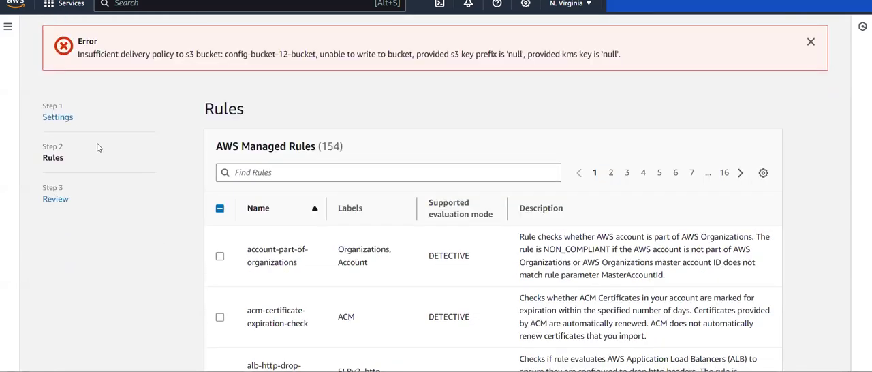
{"action": "left_click", "coordinate": [57, 118]}
{"action": "scroll", "coordinate": [313, 208], "scroll_direction": "down", "scroll_amount": 10}
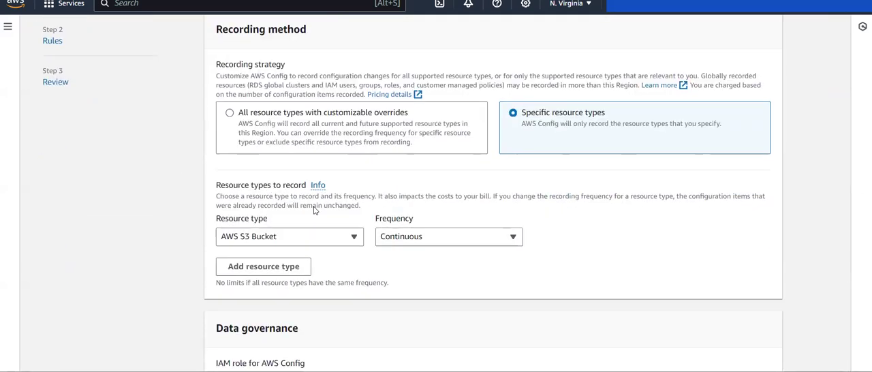
{"action": "left_click", "coordinate": [398, 255]}
{"action": "left_click", "coordinate": [230, 198]}
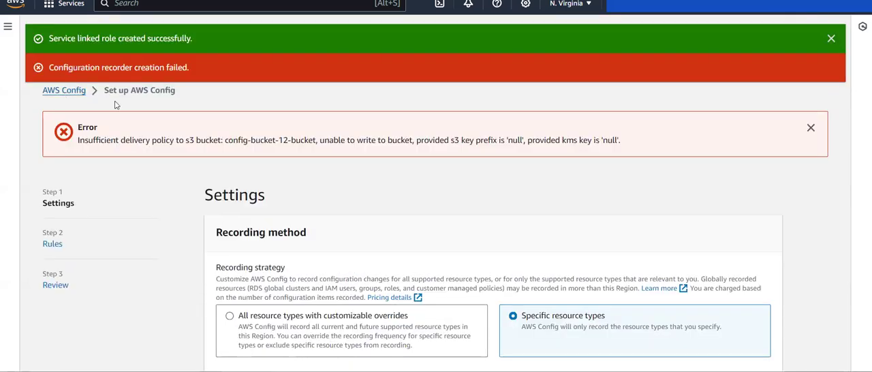
- Restart the AWS Config setup and record only specific resource types, choosing AWS S3 Bucket with Continuous frequency
{"action": "left_click", "coordinate": [64, 91]}
{"action": "left_click", "coordinate": [571, 174]}
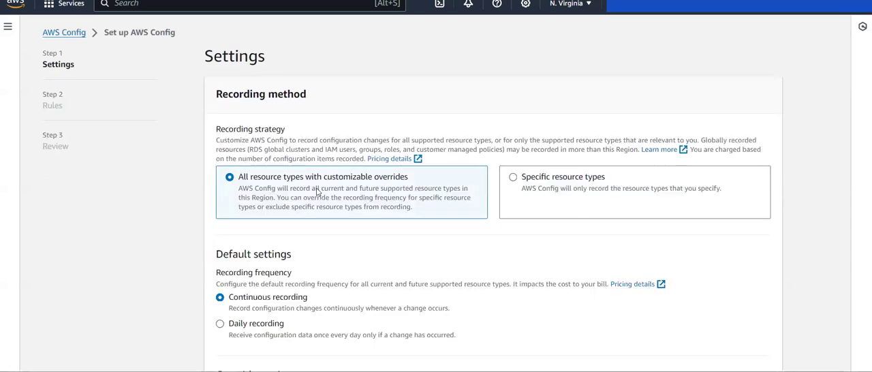
{"action": "left_click", "coordinate": [574, 182]}
{"action": "left_click", "coordinate": [275, 301]}
{"action": "type", "text": "s3"}
{"action": "key", "text": "Down"}
{"action": "key", "text": "Down"}
{"action": "key", "text": "Down"}
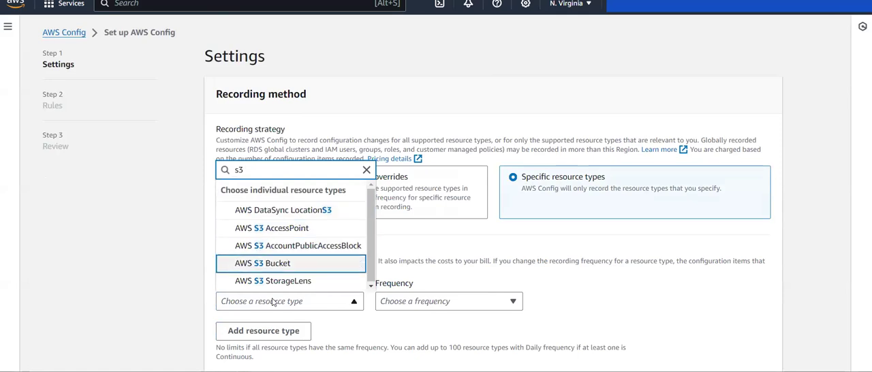
{"action": "key", "text": "Return"}
{"action": "left_click", "coordinate": [415, 302]}
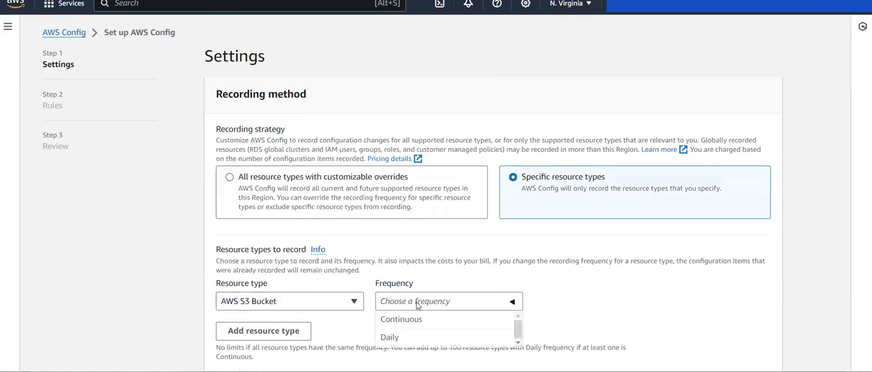
{"action": "left_click", "coordinate": [431, 322]}
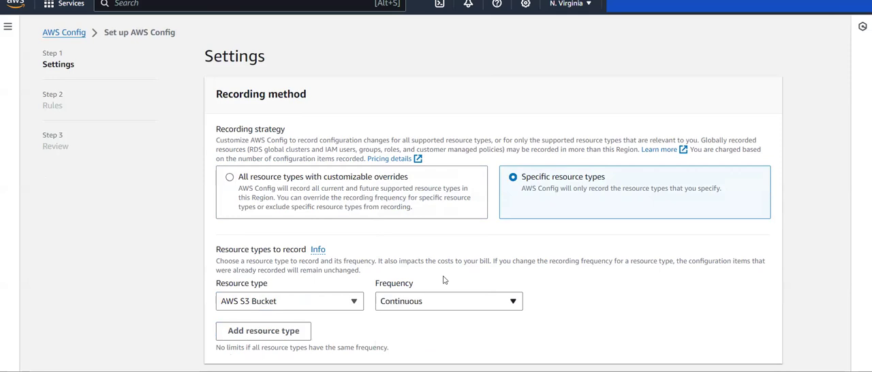
- Keep the existing service-linked role and the create-a-bucket delivery option with its suggested bucket name, and continue to the Rules step
{"action": "scroll", "coordinate": [444, 279], "scroll_direction": "down", "scroll_amount": 2}
{"action": "scroll", "coordinate": [443, 280], "scroll_direction": "down", "scroll_amount": 2}
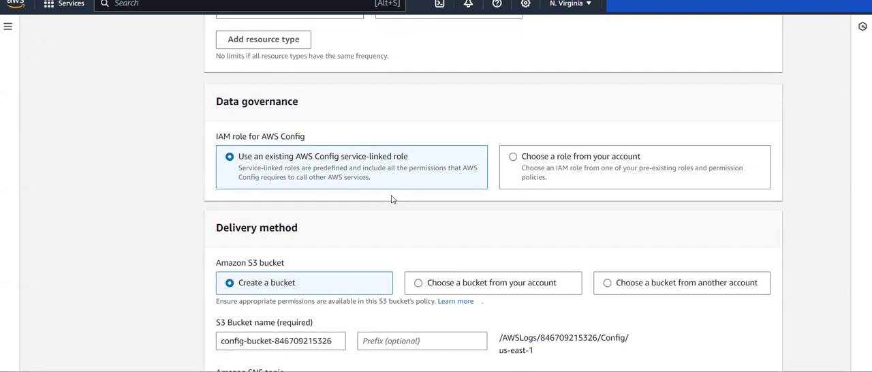
{"action": "scroll", "coordinate": [392, 198], "scroll_direction": "down", "scroll_amount": 2}
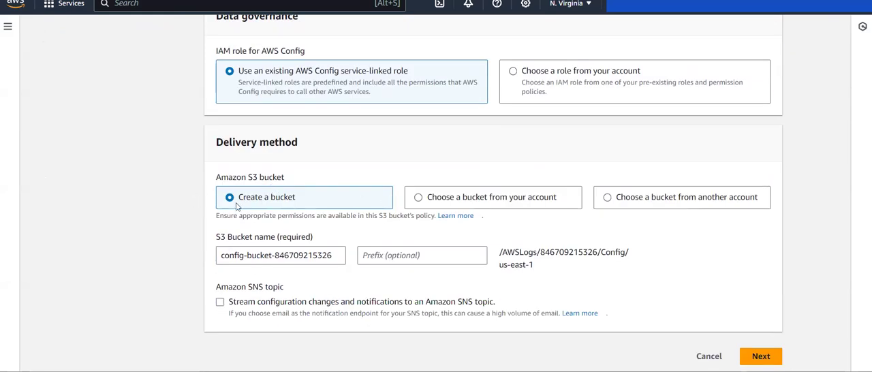
{"action": "left_click_drag", "start_coordinate": [221, 255], "coordinate": [332, 255]}
{"action": "left_click", "coordinate": [332, 255]}
{"action": "left_click", "coordinate": [768, 355]}
- Filter the AWS managed rules by "s3" and select s3-default-encryption-kms on the second page of matches
{"action": "left_click", "coordinate": [354, 122]}
{"action": "type", "text": "s3"}
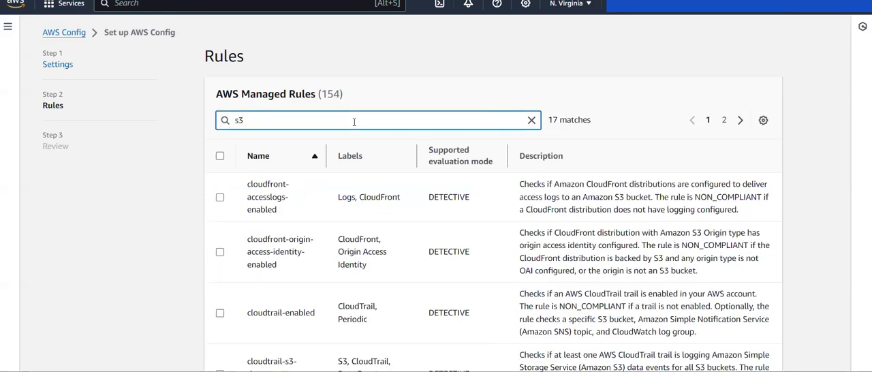
{"action": "left_click", "coordinate": [725, 116]}
{"action": "scroll", "coordinate": [233, 230], "scroll_direction": "down", "scroll_amount": 5}
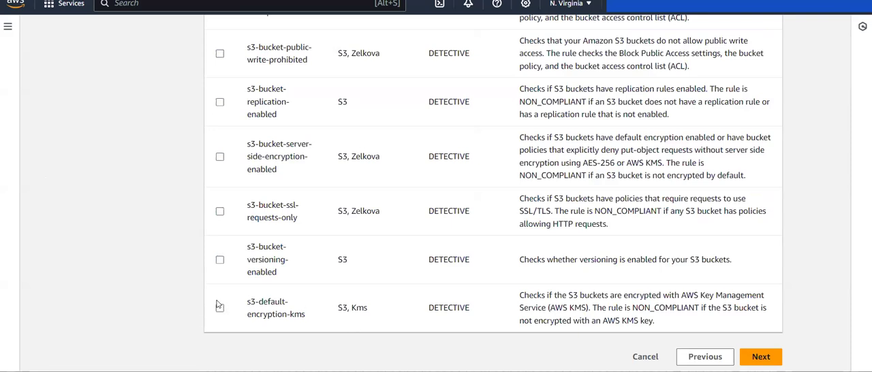
{"action": "left_click", "coordinate": [220, 306]}
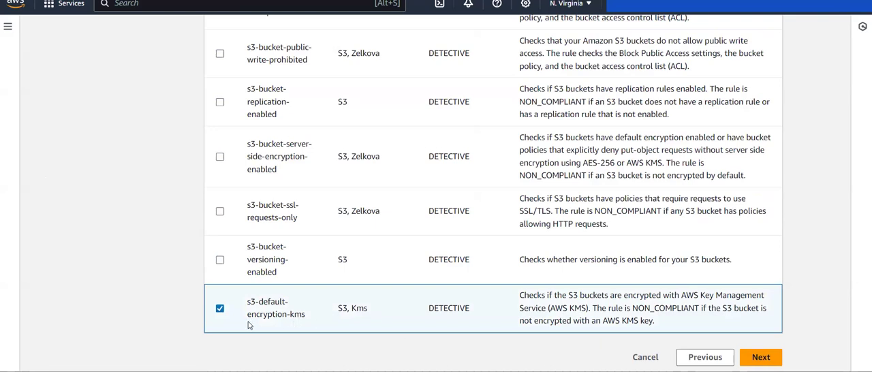
- Check the selected rule's name and NON_COMPLIANT condition, and confirm the AWS Config setup through the Review step
{"action": "left_click_drag", "start_coordinate": [248, 316], "coordinate": [341, 317]}
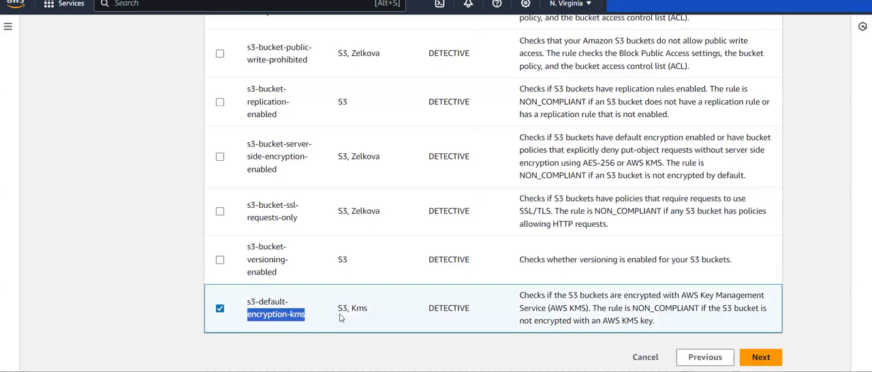
{"action": "left_click", "coordinate": [341, 317]}
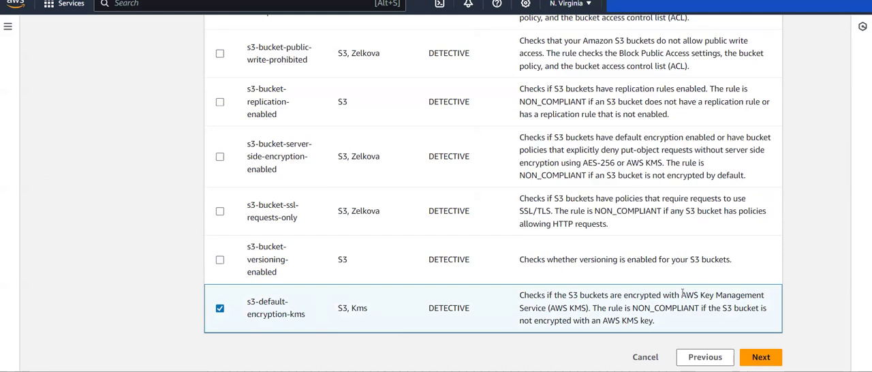
{"action": "left_click_drag", "start_coordinate": [633, 312], "coordinate": [703, 312]}
{"action": "left_click", "coordinate": [703, 312]}
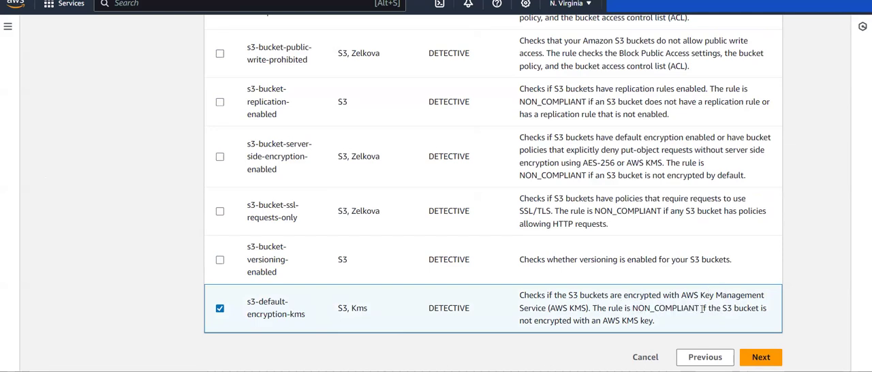
{"action": "left_click", "coordinate": [771, 359]}
{"action": "left_click", "coordinate": [756, 355]}
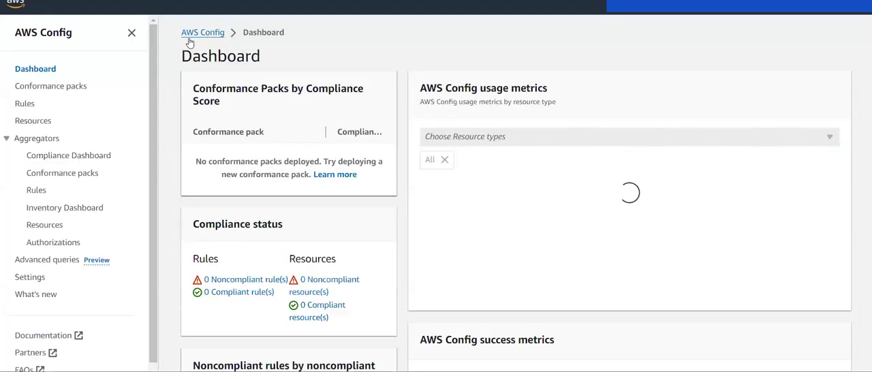
- Examine the compliance status, noncompliant rules and metrics on the dashboard, and open the list of configured rules
{"action": "scroll", "coordinate": [219, 64], "scroll_direction": "down", "scroll_amount": 3}
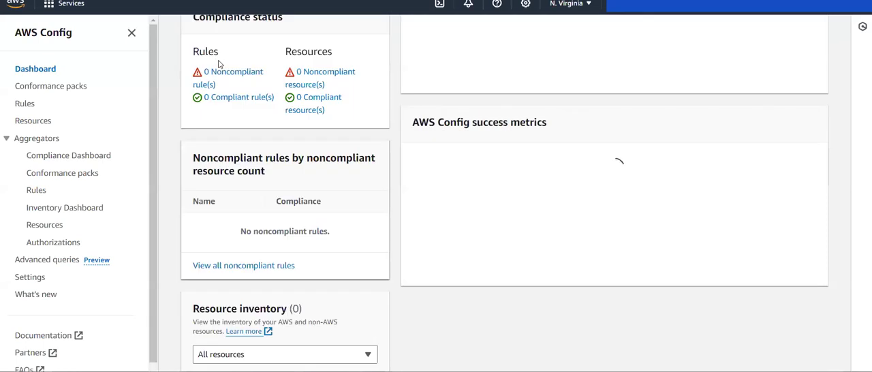
{"action": "scroll", "coordinate": [428, 150], "scroll_direction": "up", "scroll_amount": 1}
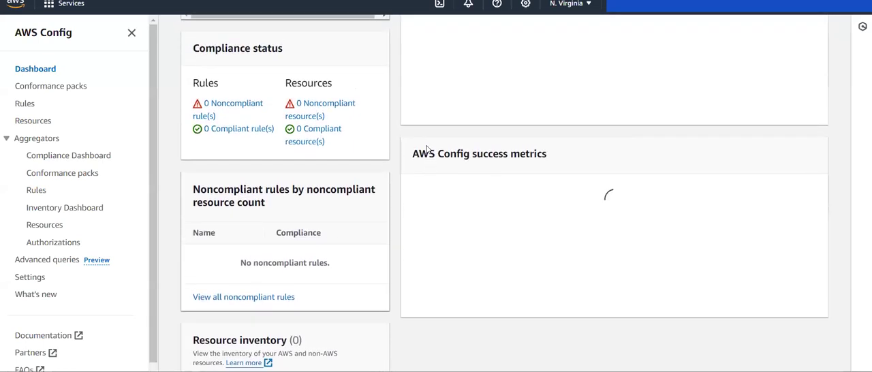
{"action": "scroll", "coordinate": [428, 150], "scroll_direction": "up", "scroll_amount": 1}
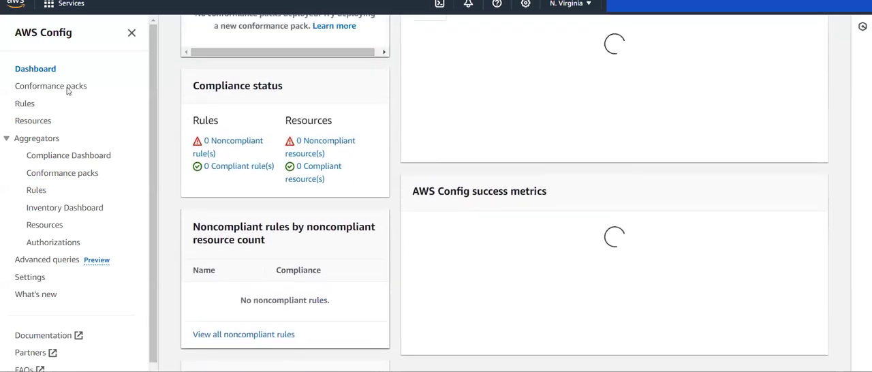
{"action": "scroll", "coordinate": [30, 107], "scroll_direction": "down", "scroll_amount": 1}
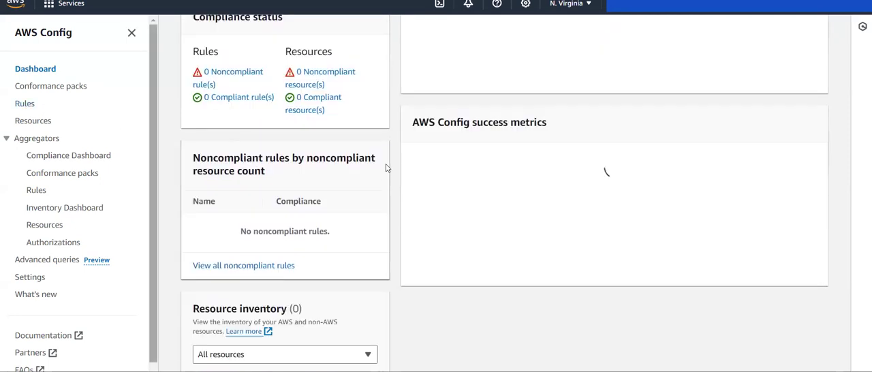
{"action": "scroll", "coordinate": [385, 168], "scroll_direction": "up", "scroll_amount": 3}
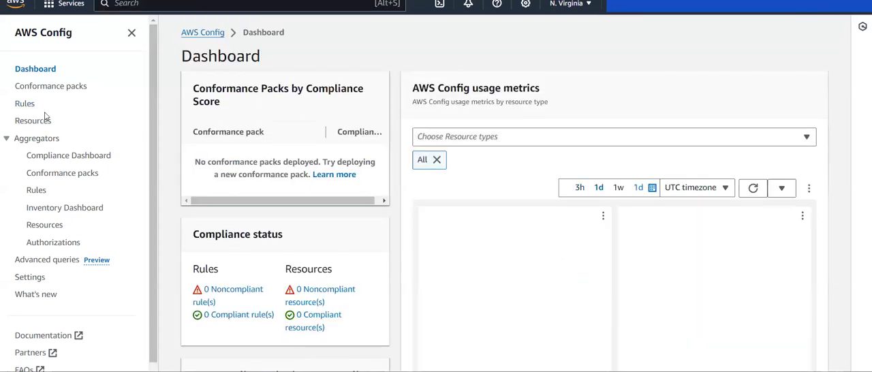
{"action": "scroll", "coordinate": [29, 106], "scroll_direction": "down", "scroll_amount": 3}
{"action": "left_click", "coordinate": [28, 104]}
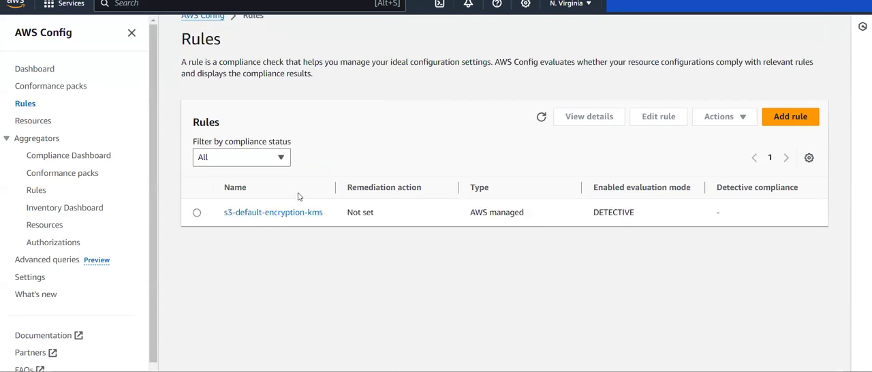
- Return to the dashboard, refresh the usage metrics, and recheck the compliance status and resource inventory
{"action": "left_click", "coordinate": [35, 75]}
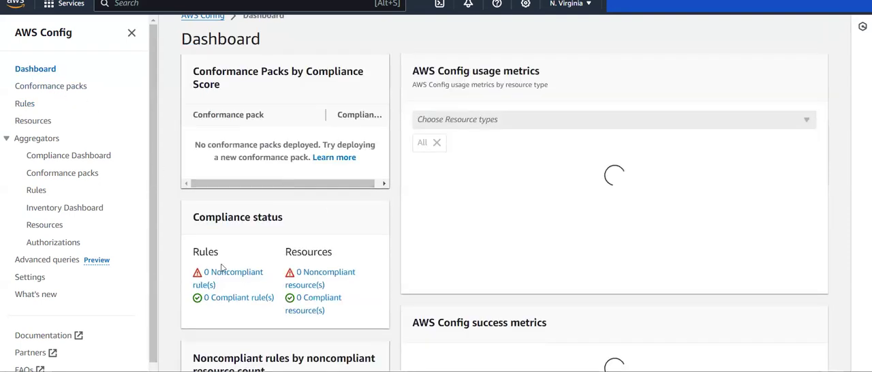
{"action": "scroll", "coordinate": [221, 268], "scroll_direction": "down", "scroll_amount": 3}
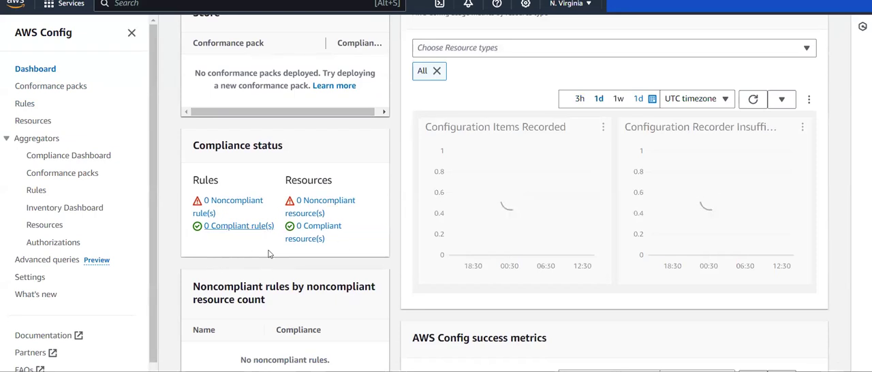
{"action": "scroll", "coordinate": [318, 245], "scroll_direction": "up", "scroll_amount": 1}
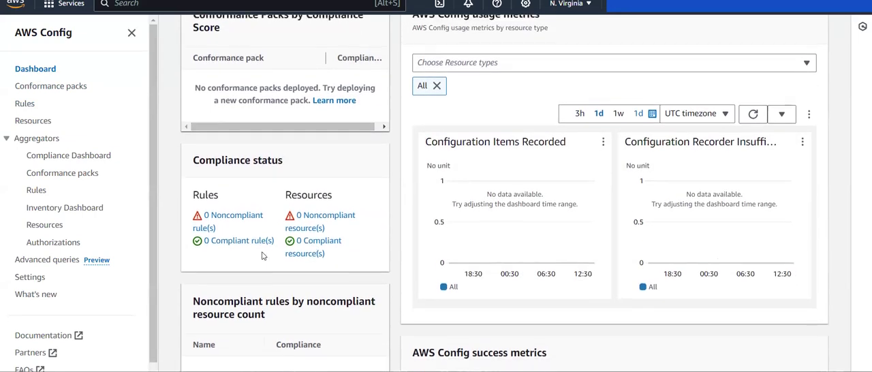
{"action": "scroll", "coordinate": [173, 205], "scroll_direction": "up", "scroll_amount": 3}
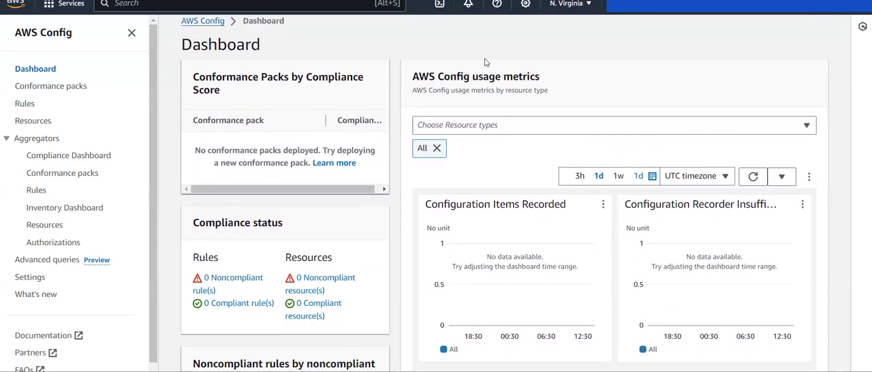
{"action": "left_click", "coordinate": [753, 187]}
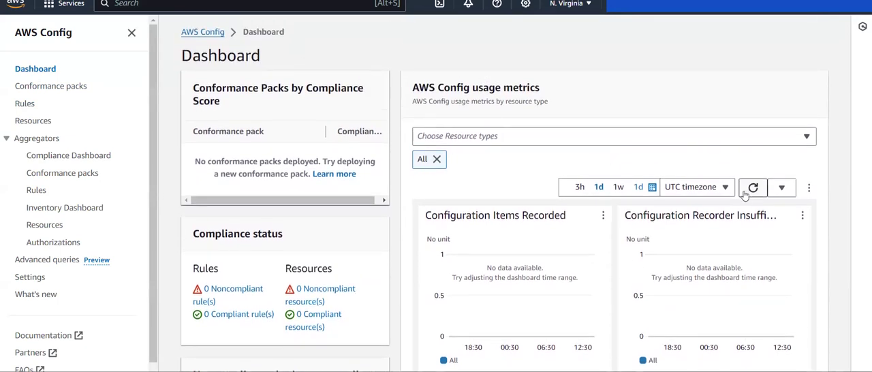
{"action": "scroll", "coordinate": [339, 124], "scroll_direction": "down", "scroll_amount": 3}
{"action": "scroll", "coordinate": [339, 124], "scroll_direction": "down", "scroll_amount": 2}
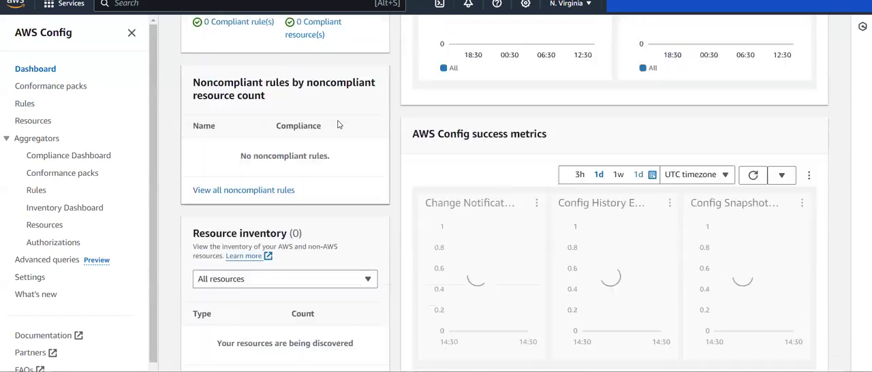
{"action": "scroll", "coordinate": [339, 124], "scroll_direction": "up", "scroll_amount": 5}
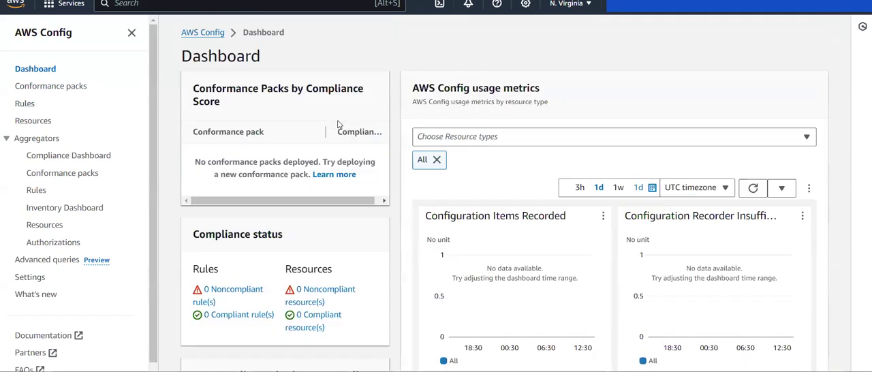
- Reopen the Rules list, look into s3-default-encryption-kms, and return to check its detective compliance
{"action": "left_click", "coordinate": [24, 104]}
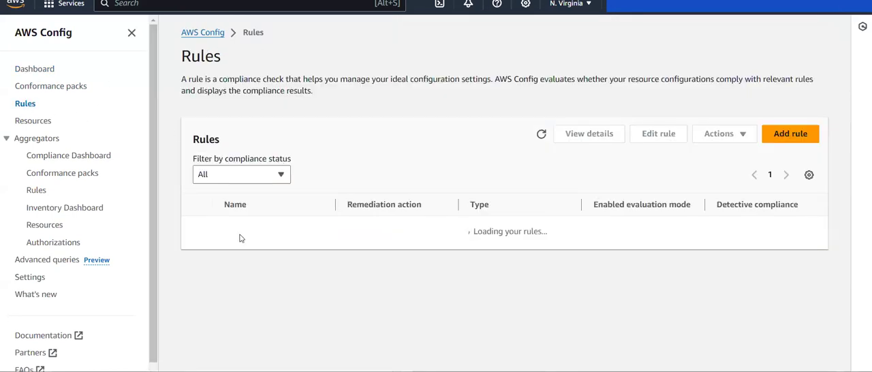
{"action": "left_click", "coordinate": [286, 230]}
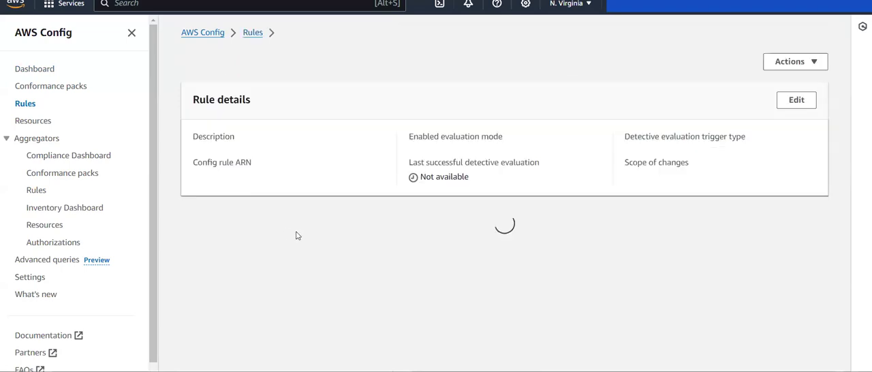
{"action": "key", "text": "alt+Left"}
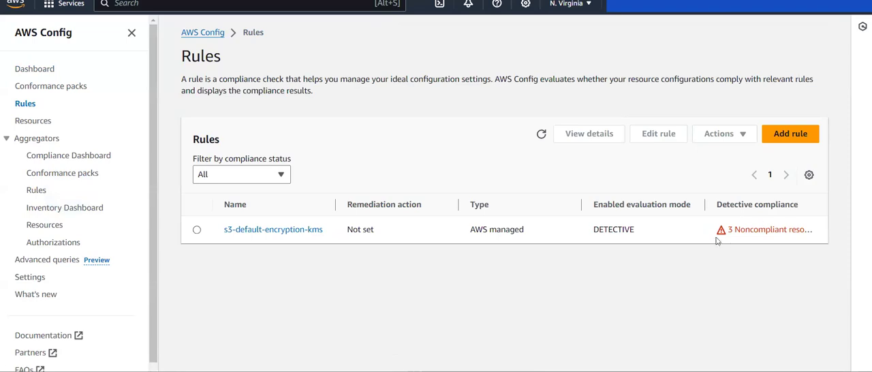
{"action": "left_click_drag", "start_coordinate": [726, 230], "coordinate": [809, 230]}
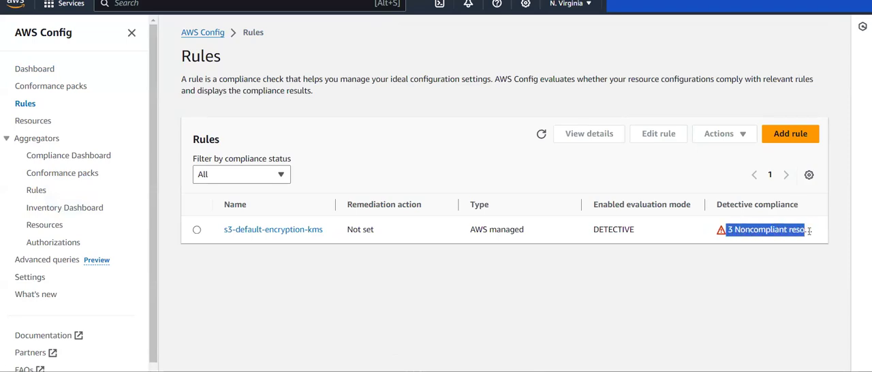
- Open the s3-default-encryption-kms rule, widen the Annotation column, and examine the annotation and compliance of each noncompliant resource in scope
{"action": "left_click", "coordinate": [287, 229]}
{"action": "scroll", "coordinate": [327, 279], "scroll_direction": "down", "scroll_amount": 3}
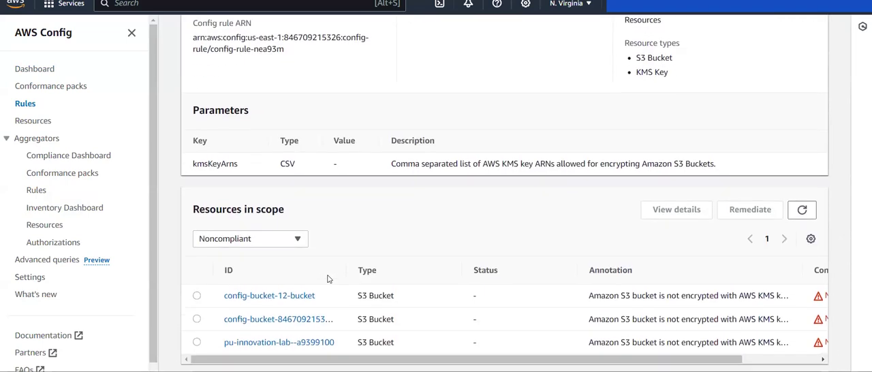
{"action": "left_click_drag", "start_coordinate": [457, 359], "coordinate": [629, 350]}
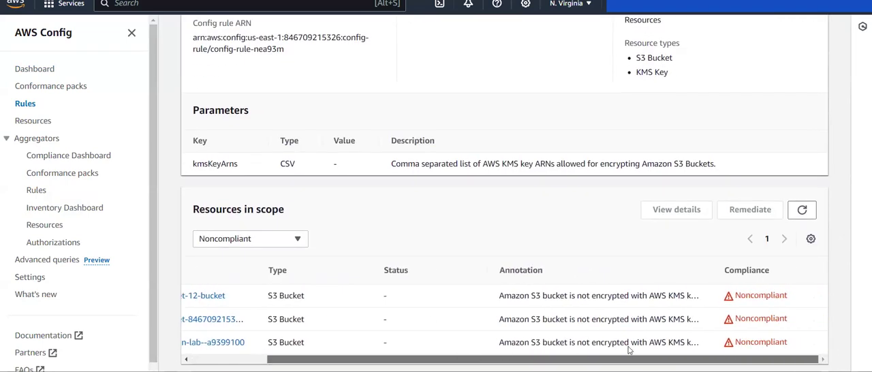
{"action": "left_click_drag", "start_coordinate": [498, 342], "coordinate": [409, 352]}
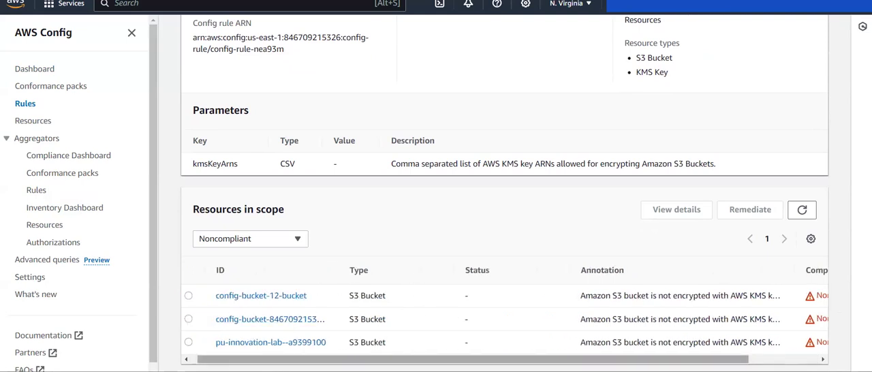
{"action": "left_click_drag", "start_coordinate": [580, 358], "coordinate": [658, 355]}
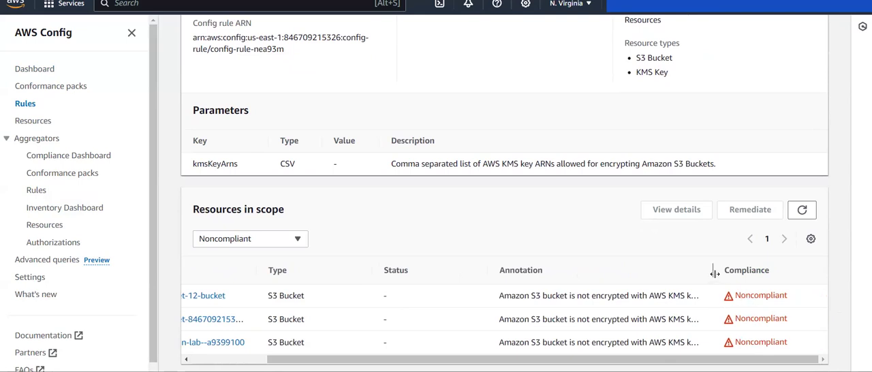
{"action": "left_click_drag", "start_coordinate": [713, 271], "coordinate": [764, 271]}
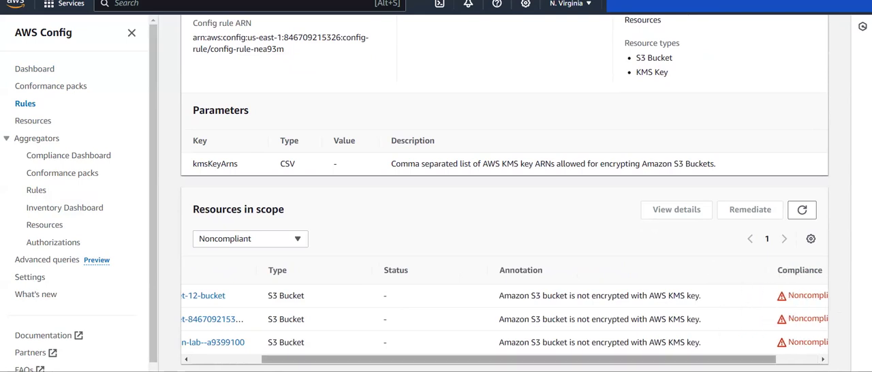
{"action": "left_click_drag", "start_coordinate": [681, 358], "coordinate": [723, 358]}
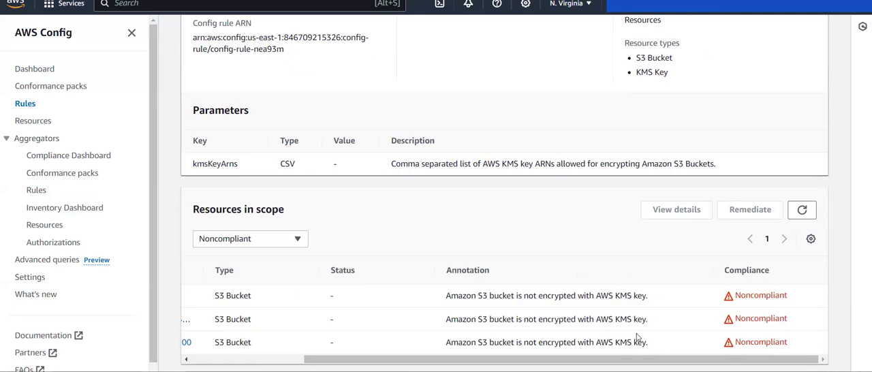
{"action": "scroll", "coordinate": [637, 333], "scroll_direction": "left", "scroll_amount": 5}
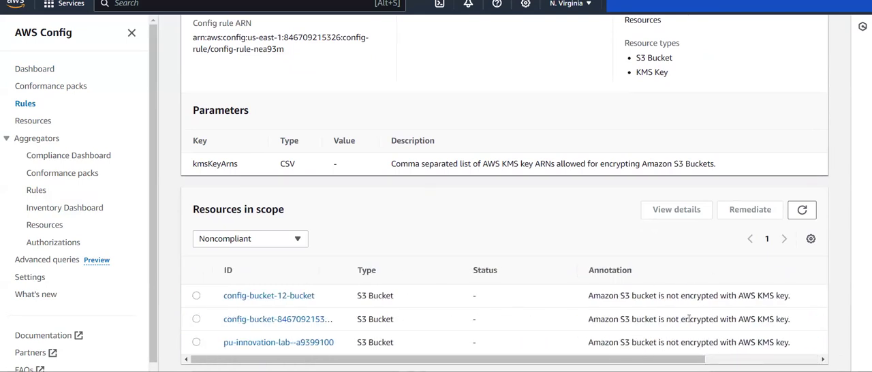
{"action": "scroll", "coordinate": [749, 321], "scroll_direction": "right", "scroll_amount": 4}
{"action": "scroll", "coordinate": [749, 317], "scroll_direction": "left", "scroll_amount": 5}
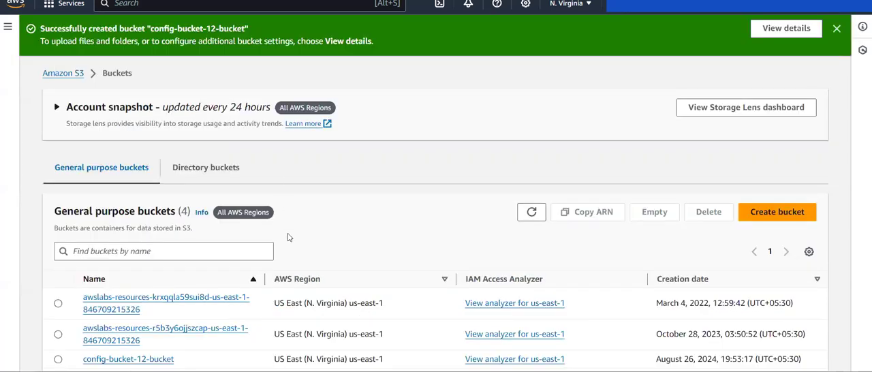
- Switch to the S3 console, refresh the general purpose buckets, and open the delivery bucket created during the AWS Config setup
{"action": "scroll", "coordinate": [287, 233], "scroll_direction": "down", "scroll_amount": 1}
{"action": "left_click", "coordinate": [533, 181]}
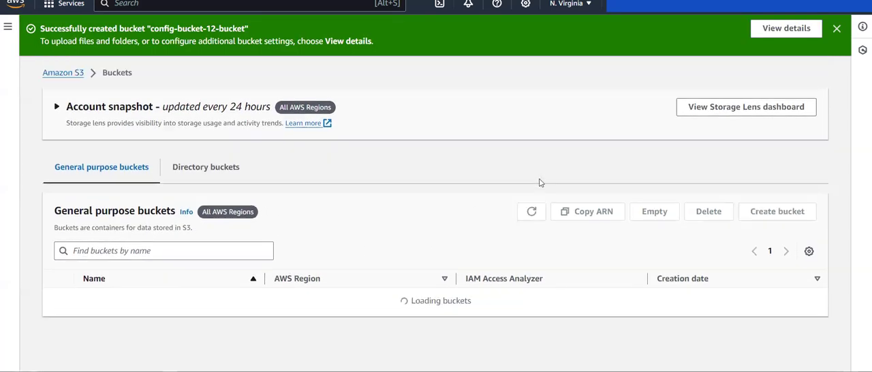
{"action": "scroll", "coordinate": [349, 254], "scroll_direction": "down", "scroll_amount": 1}
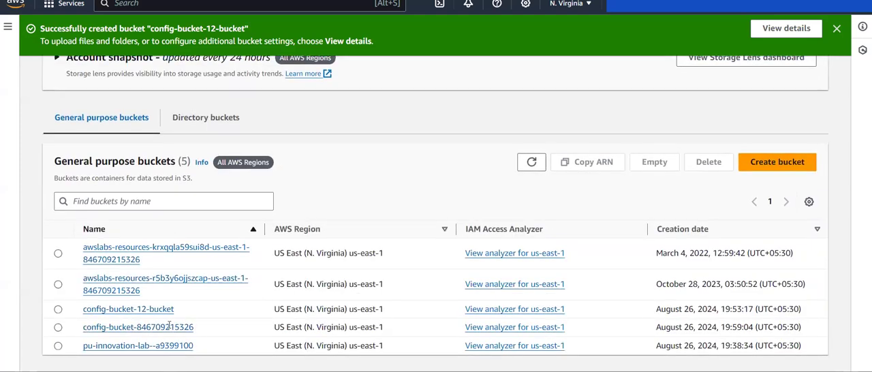
{"action": "left_click_drag", "start_coordinate": [194, 327], "coordinate": [67, 329]}
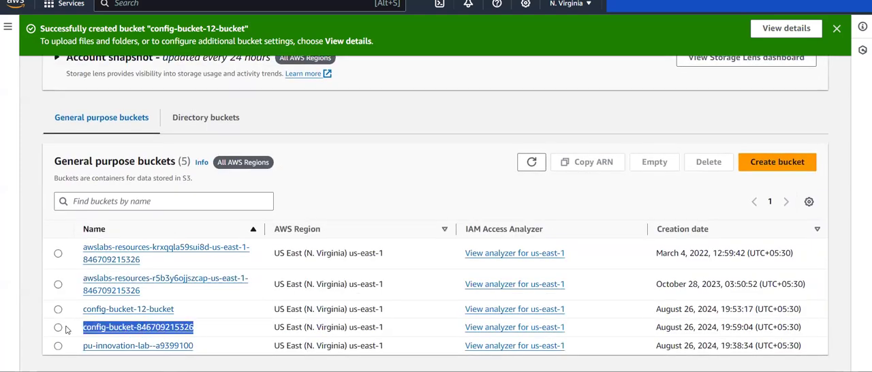
{"action": "left_click", "coordinate": [104, 329]}
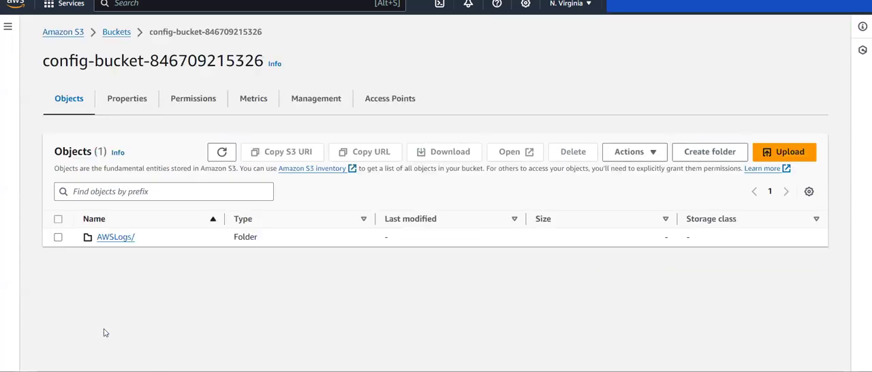
- Browse the AWSLogs folder through the account folder and Config to ConfigWritabilityCheckFile, and go back up the folders
{"action": "left_click", "coordinate": [117, 238]}
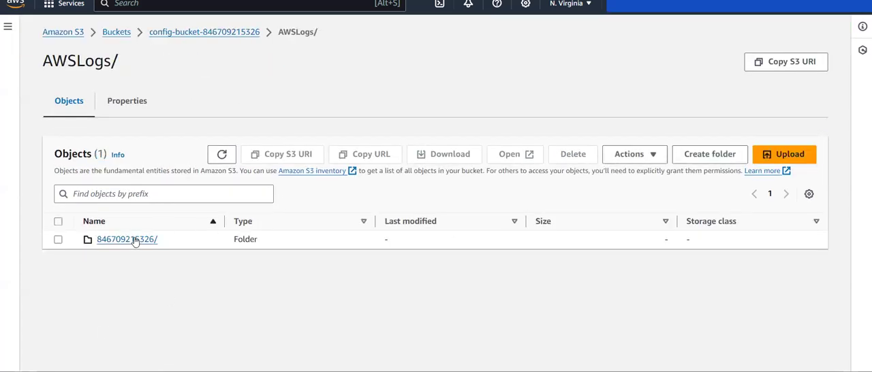
{"action": "left_click", "coordinate": [136, 240]}
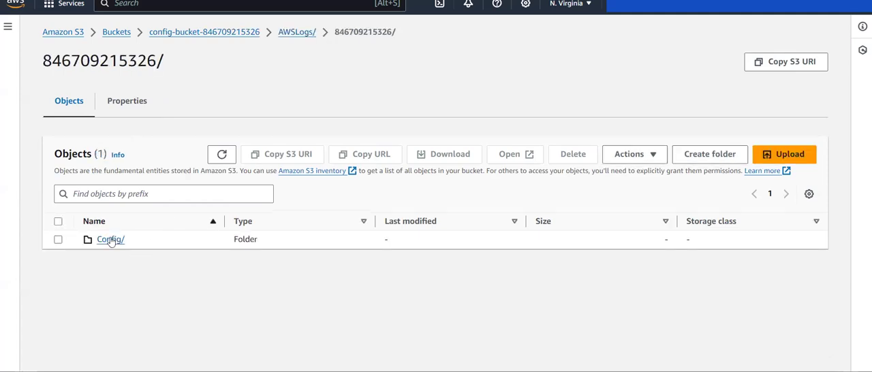
{"action": "left_click", "coordinate": [112, 240]}
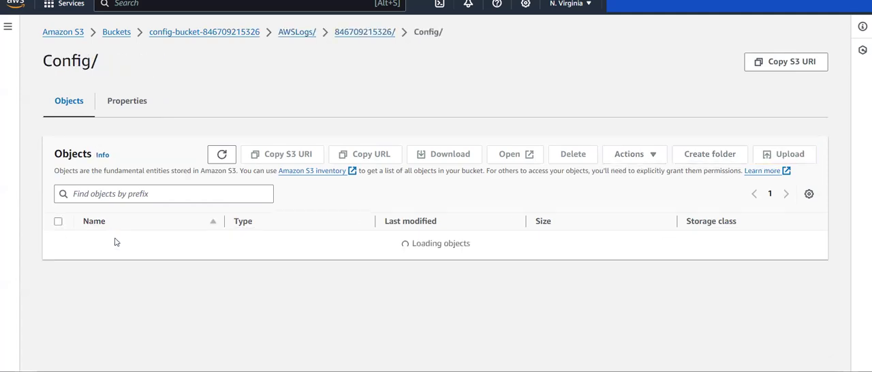
{"action": "left_click", "coordinate": [121, 246]}
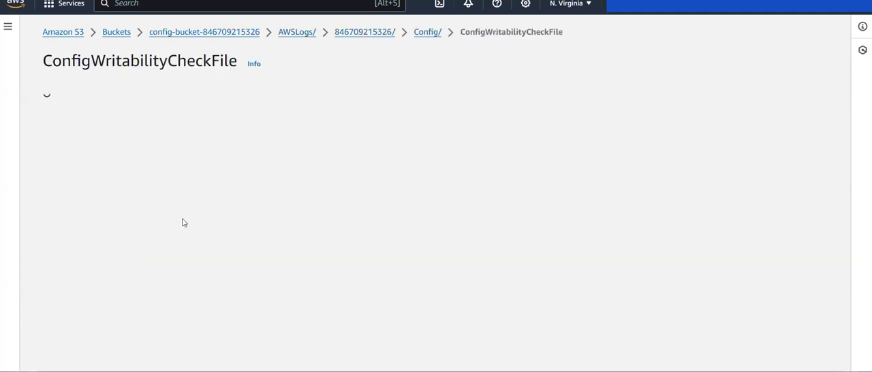
{"action": "scroll", "coordinate": [132, 225], "scroll_direction": "left", "scroll_amount": 5}
{"action": "scroll", "coordinate": [133, 229], "scroll_direction": "left", "scroll_amount": 5}
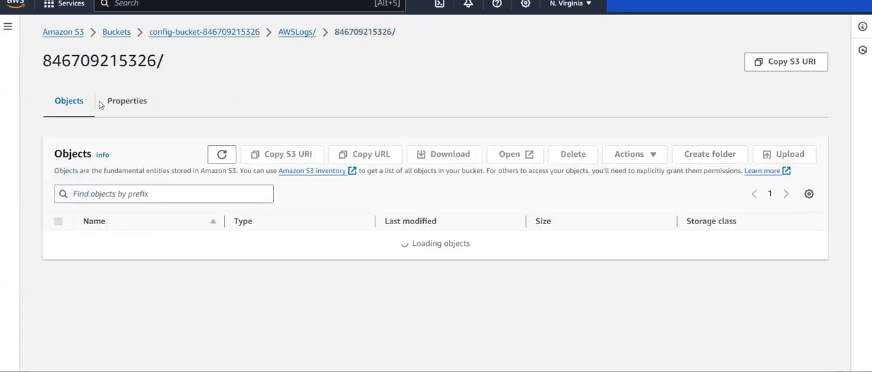
- Return to the delivery bucket and check the default encryption in its properties
{"action": "left_click", "coordinate": [211, 34]}
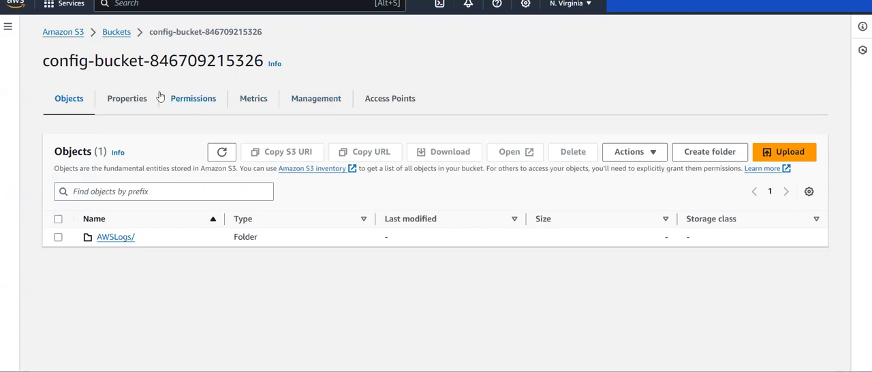
{"action": "left_click", "coordinate": [118, 100]}
{"action": "scroll", "coordinate": [208, 188], "scroll_direction": "down", "scroll_amount": 10}
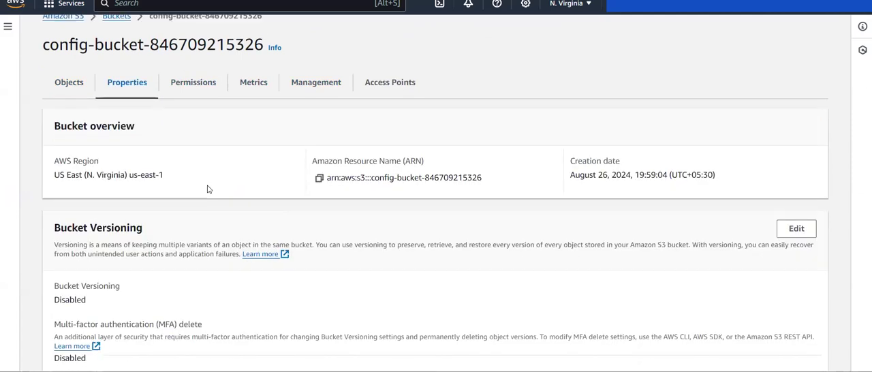
{"action": "scroll", "coordinate": [209, 189], "scroll_direction": "down", "scroll_amount": 3}
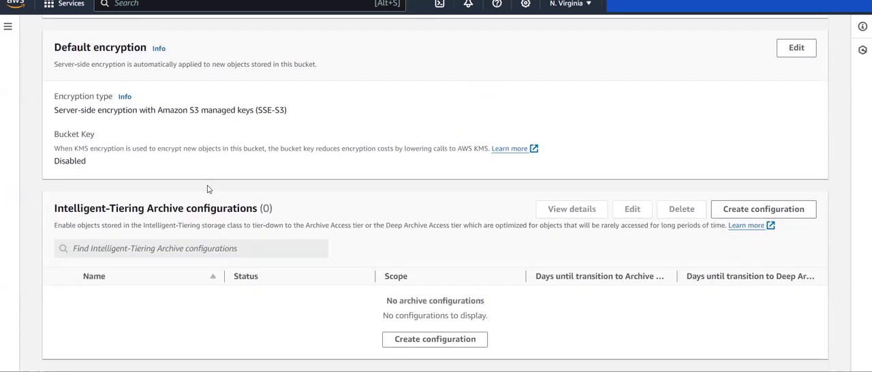
- Set the delivery bucket's default encryption to SSE-KMS with the available aws/s3 key and save the changes
{"action": "left_click", "coordinate": [790, 50]}
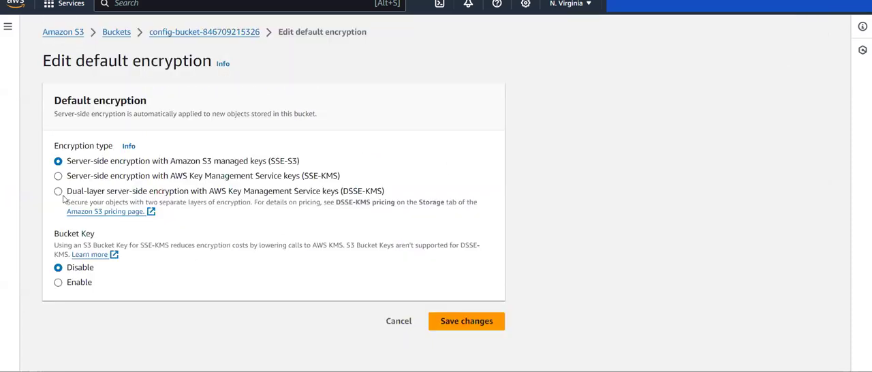
{"action": "left_click", "coordinate": [58, 176]}
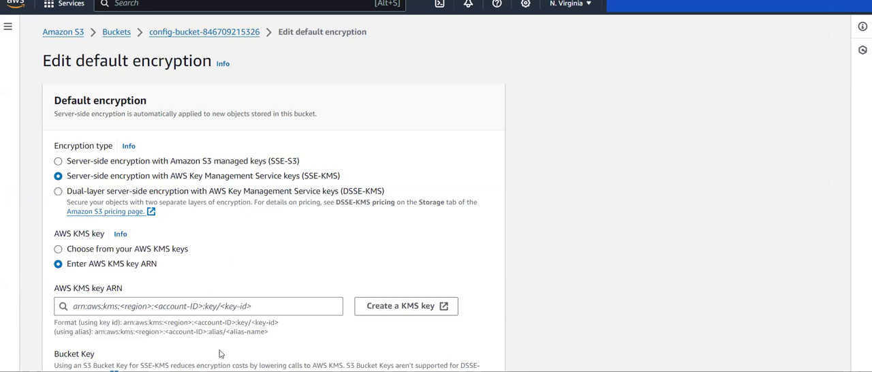
{"action": "scroll", "coordinate": [218, 350], "scroll_direction": "down", "scroll_amount": 2}
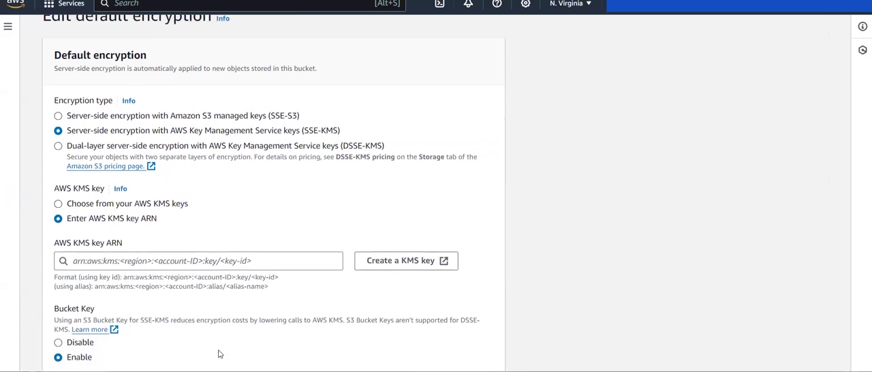
{"action": "left_click", "coordinate": [124, 197]}
{"action": "left_click", "coordinate": [140, 251]}
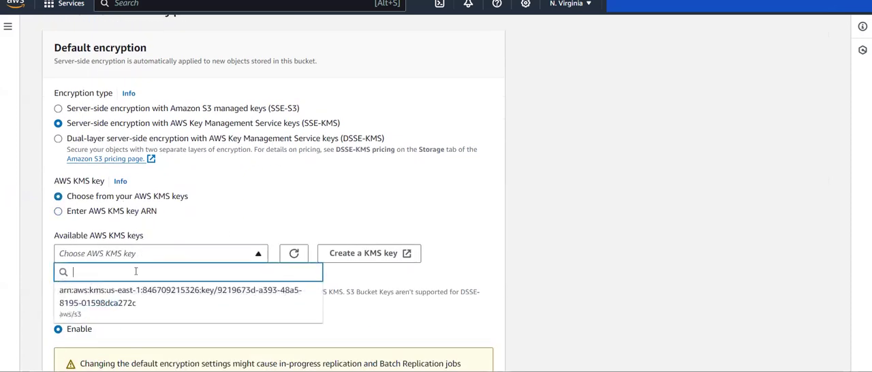
{"action": "left_click", "coordinate": [122, 307]}
{"action": "scroll", "coordinate": [420, 343], "scroll_direction": "down", "scroll_amount": 1}
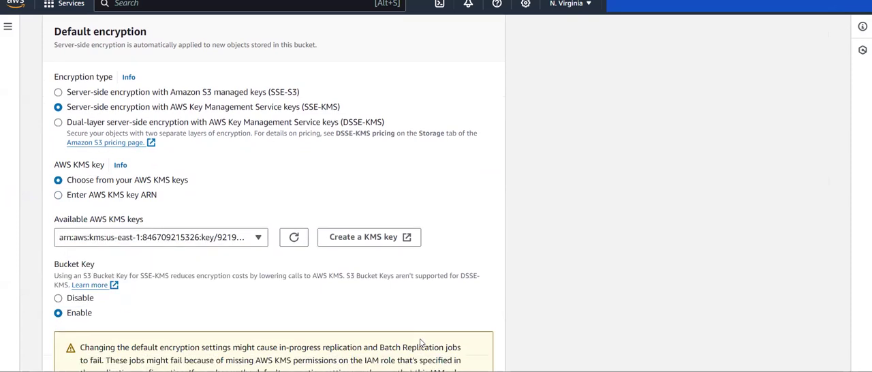
{"action": "scroll", "coordinate": [420, 342], "scroll_direction": "down", "scroll_amount": 3}
{"action": "left_click", "coordinate": [470, 353]}
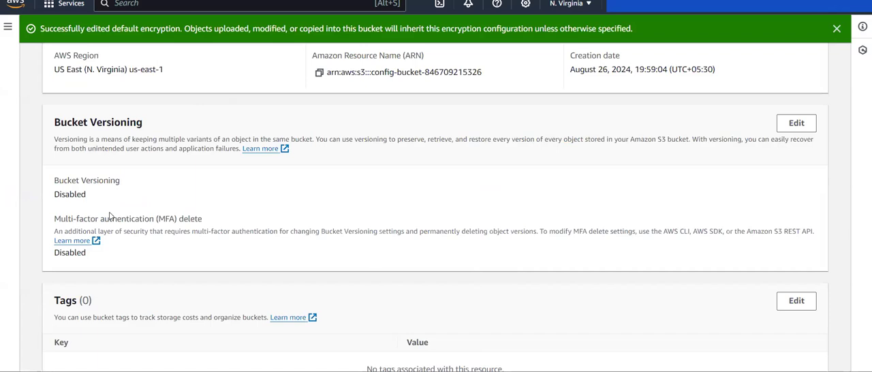
- Check the encryption type saved under the delivery bucket's default encryption
{"action": "scroll", "coordinate": [109, 215], "scroll_direction": "up", "scroll_amount": 5}
{"action": "scroll", "coordinate": [111, 214], "scroll_direction": "down", "scroll_amount": 10}
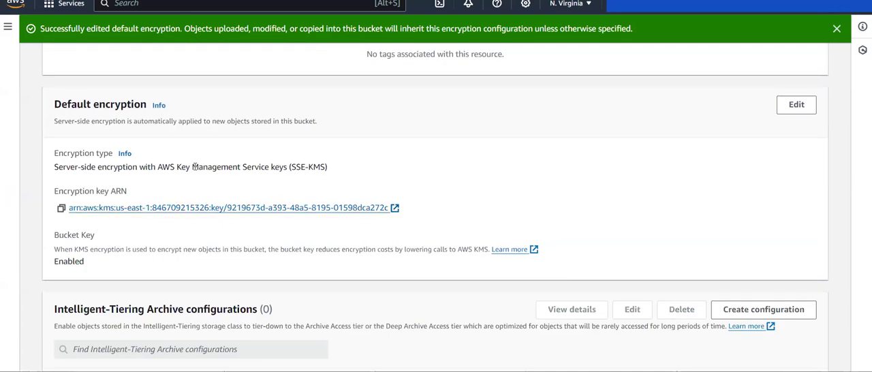
{"action": "left_click_drag", "start_coordinate": [65, 169], "coordinate": [318, 184]}
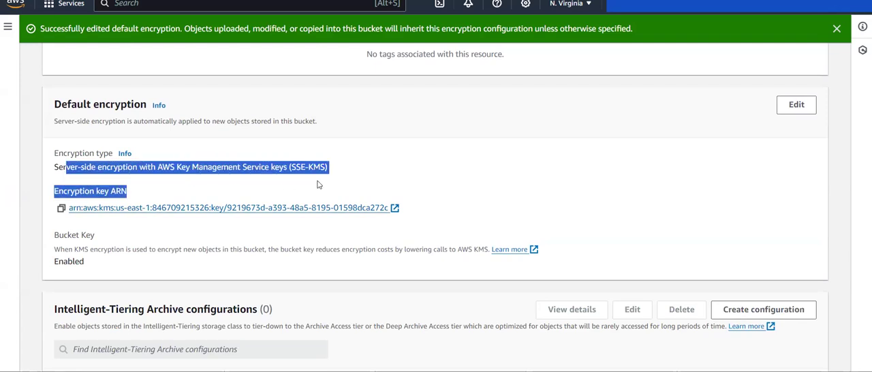
{"action": "left_click", "coordinate": [318, 184]}
- Return to the AWS Config Rules list and re-evaluate the s3-default-encryption-kms rule
{"action": "key", "text": "ctrl+shift+Tab"}
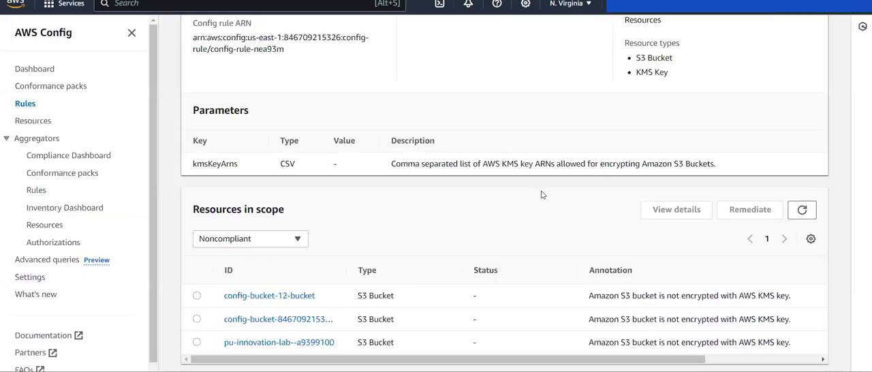
{"action": "scroll", "coordinate": [334, 252], "scroll_direction": "up", "scroll_amount": 3}
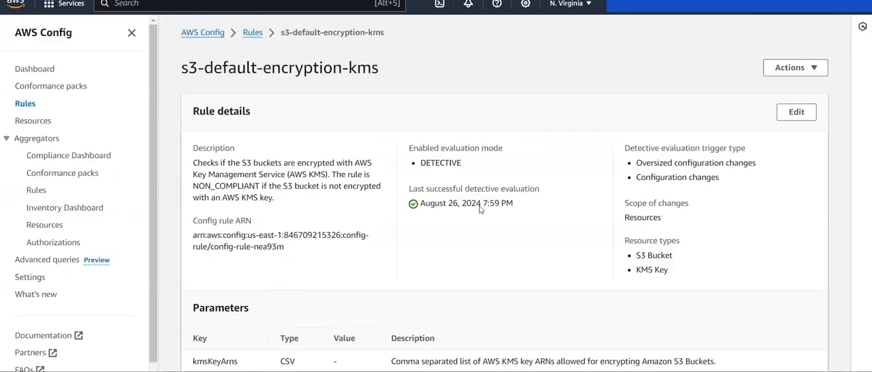
{"action": "left_click", "coordinate": [253, 34]}
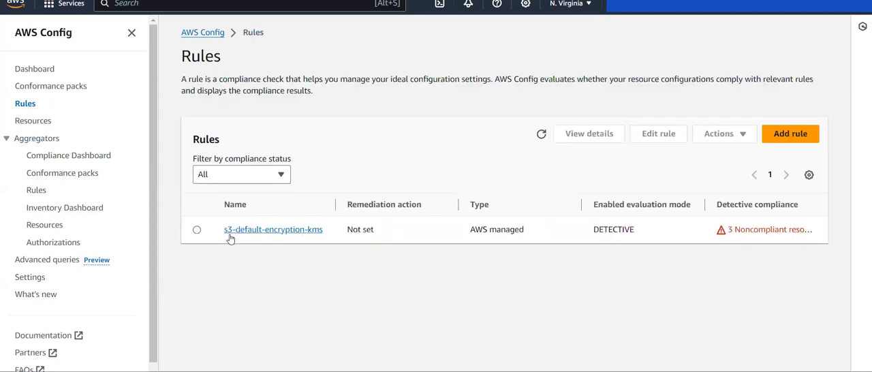
{"action": "left_click", "coordinate": [196, 229]}
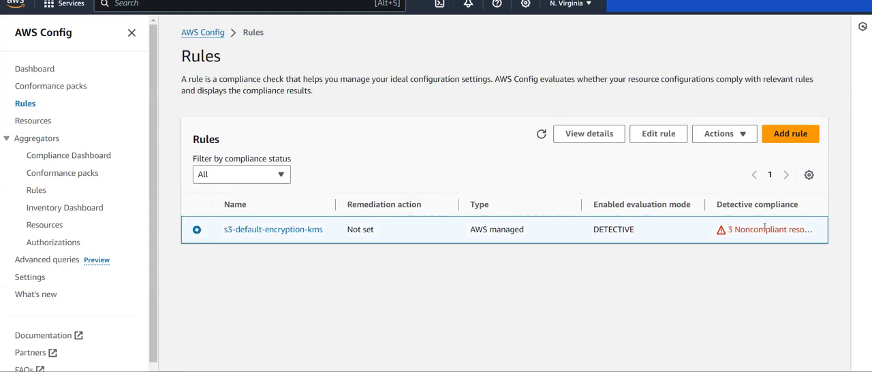
{"action": "left_click_drag", "start_coordinate": [705, 205], "coordinate": [683, 204]}
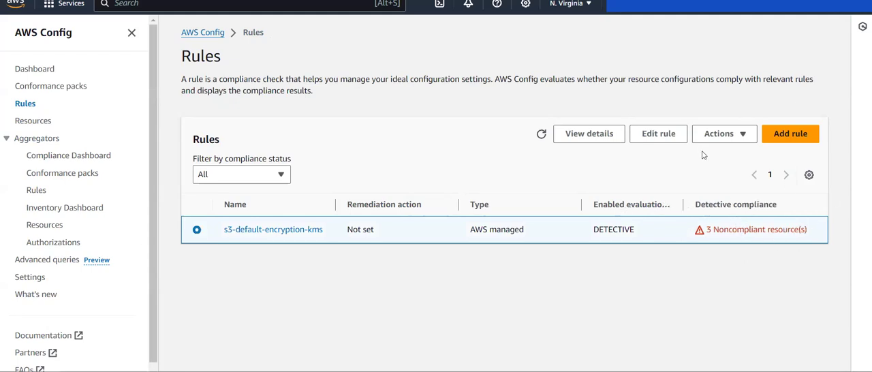
{"action": "left_click", "coordinate": [719, 134]}
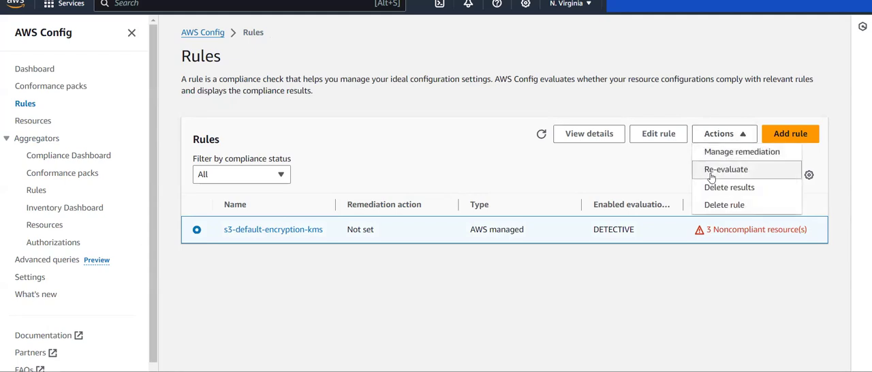
{"action": "left_click", "coordinate": [710, 170]}
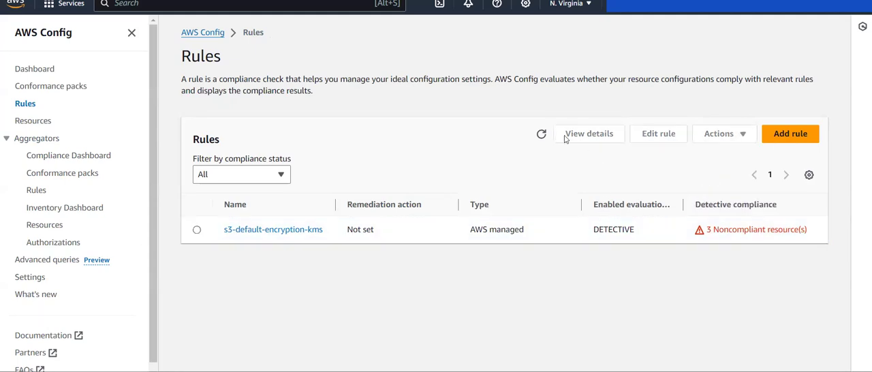
- Re-evaluate the s3-default-encryption-kms rule once more from the Rules list and refresh the list
{"action": "left_click", "coordinate": [540, 135]}
{"action": "left_click", "coordinate": [196, 229]}
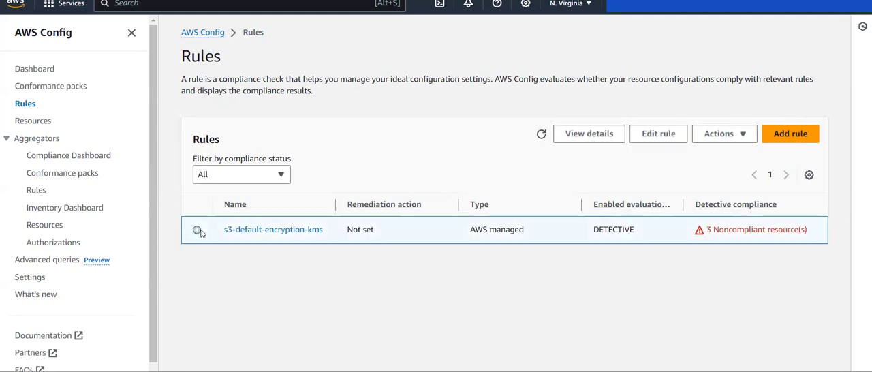
{"action": "left_click", "coordinate": [745, 133]}
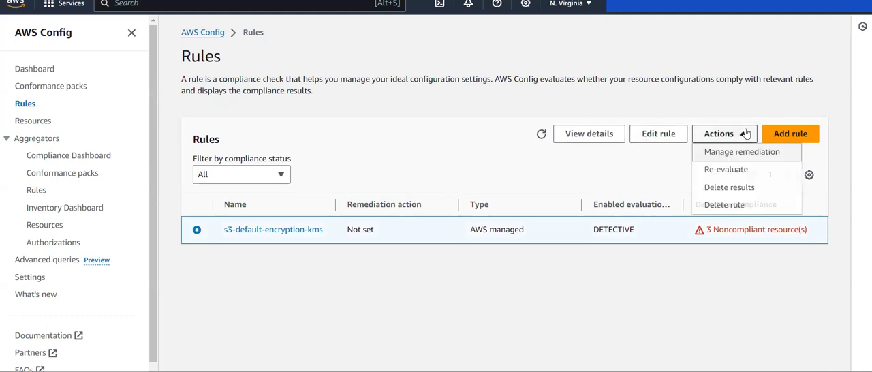
{"action": "left_click", "coordinate": [706, 173]}
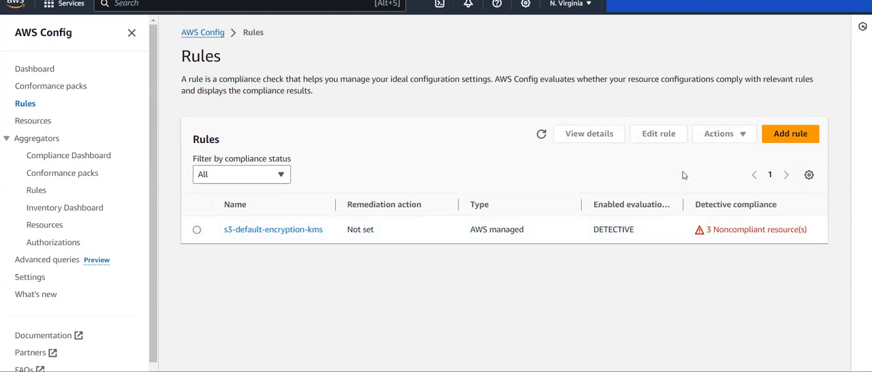
{"action": "left_click", "coordinate": [542, 133]}
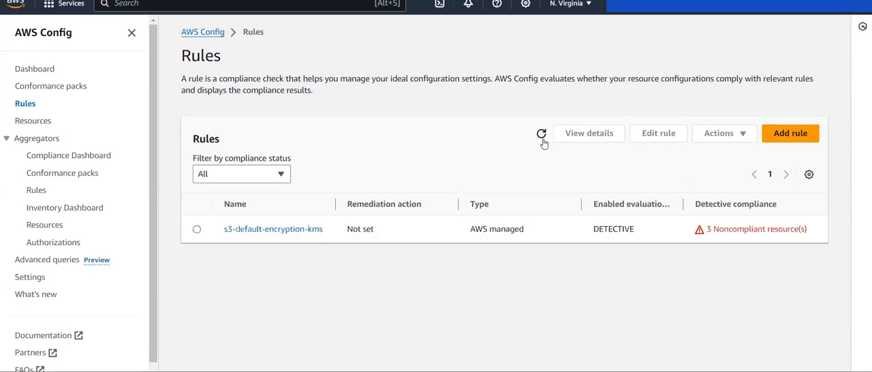
{"action": "left_click", "coordinate": [542, 133]}
- Try to re-evaluate s3-default-encryption-kms from its details page and refresh its noncompliant resources in scope
{"action": "left_click", "coordinate": [264, 230]}
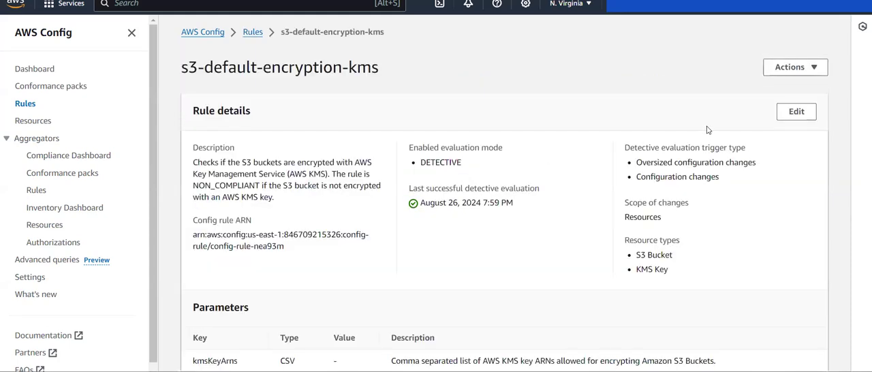
{"action": "left_click", "coordinate": [790, 67]}
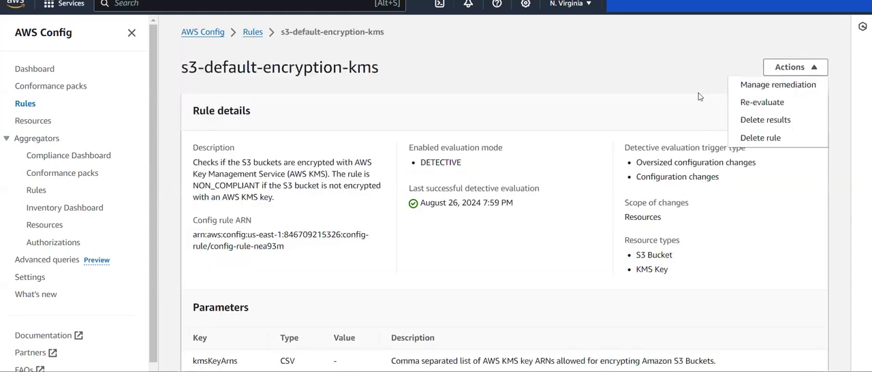
{"action": "left_click", "coordinate": [749, 104]}
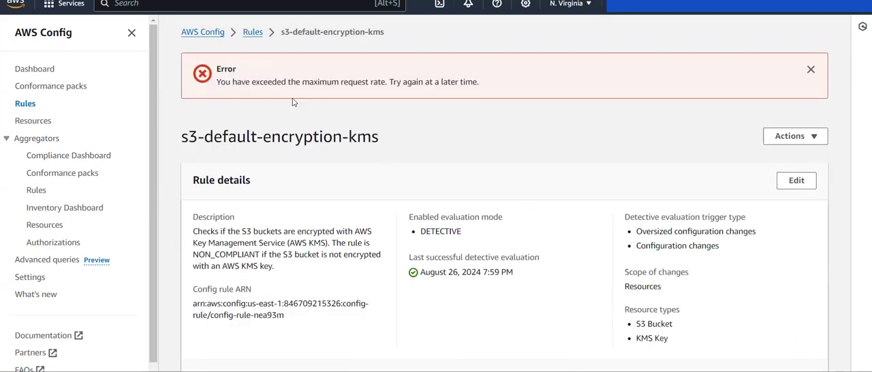
{"action": "scroll", "coordinate": [327, 166], "scroll_direction": "down", "scroll_amount": 4}
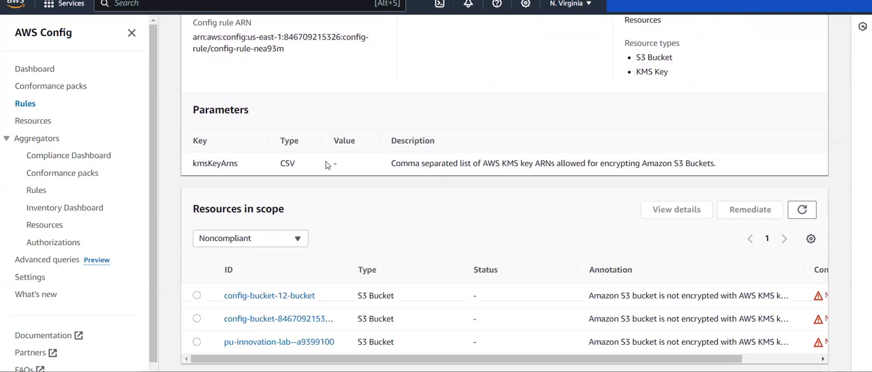
{"action": "left_click", "coordinate": [804, 208]}
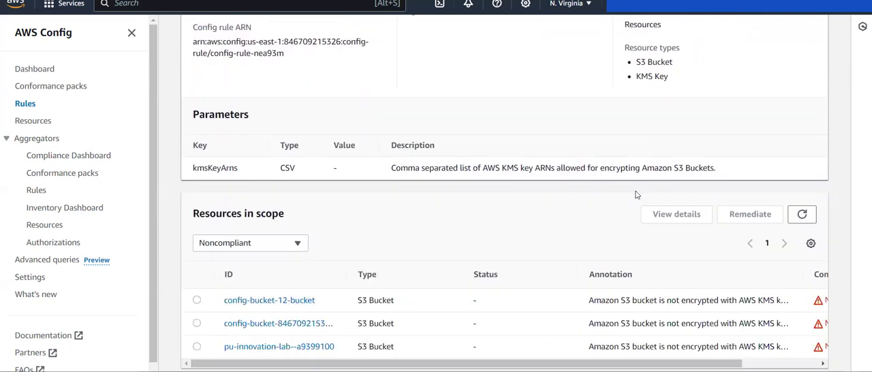
{"action": "scroll", "coordinate": [637, 195], "scroll_direction": "up", "scroll_amount": 4}
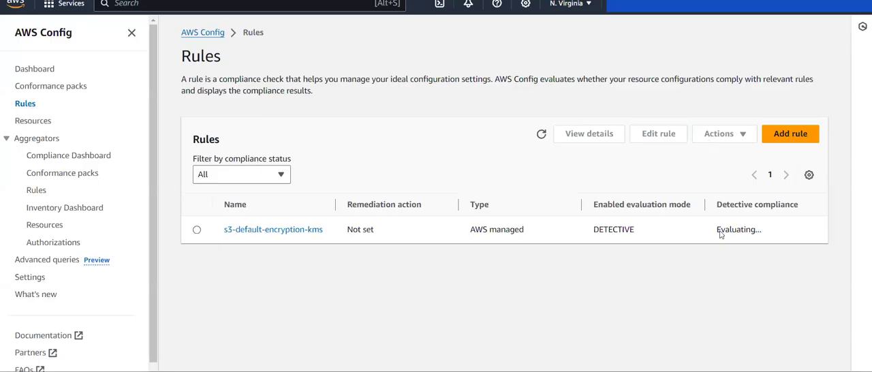
- Check the rule's evaluation status and its resources in scope with the filter set to All, and return to the Rules list
{"action": "left_click_drag", "start_coordinate": [709, 233], "coordinate": [750, 233]}
{"action": "left_click", "coordinate": [296, 235]}
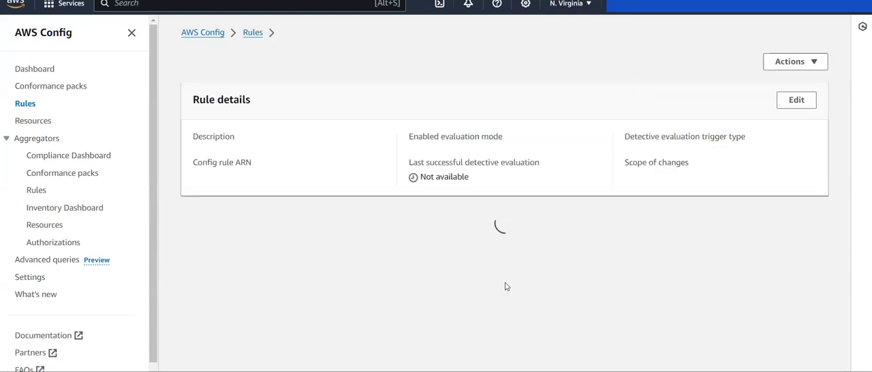
{"action": "scroll", "coordinate": [512, 283], "scroll_direction": "down", "scroll_amount": 2}
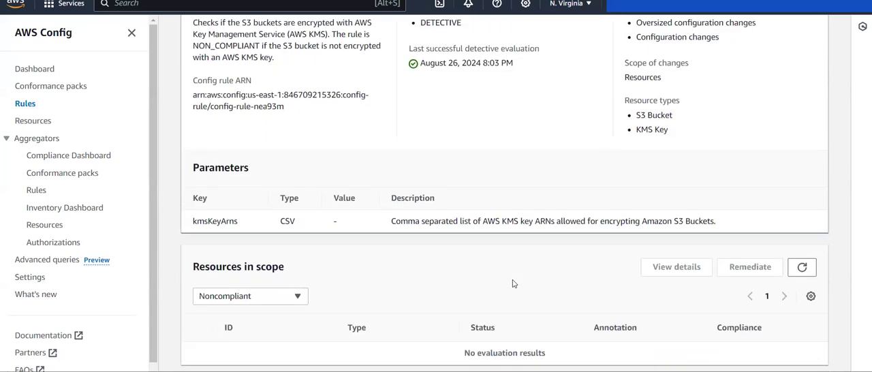
{"action": "left_click", "coordinate": [272, 300]}
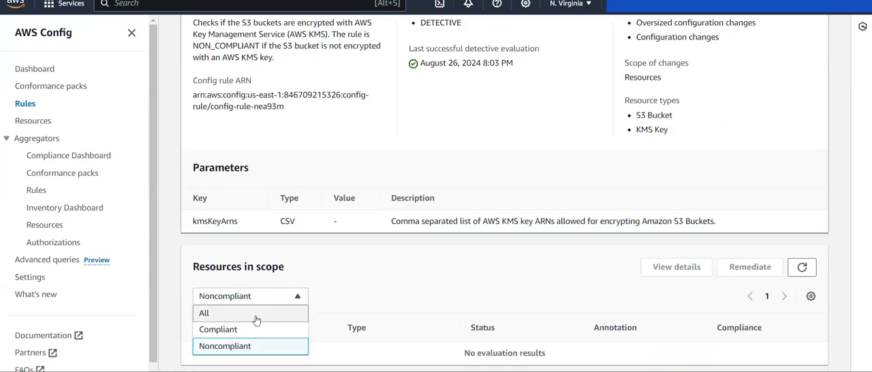
{"action": "left_click", "coordinate": [256, 314]}
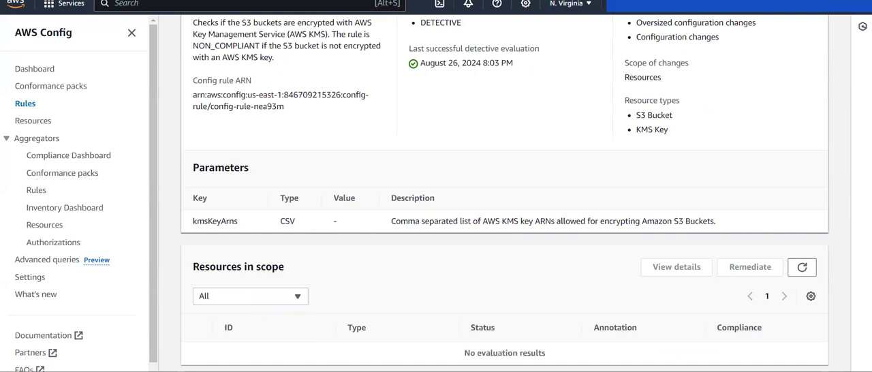
{"action": "left_click", "coordinate": [812, 271]}
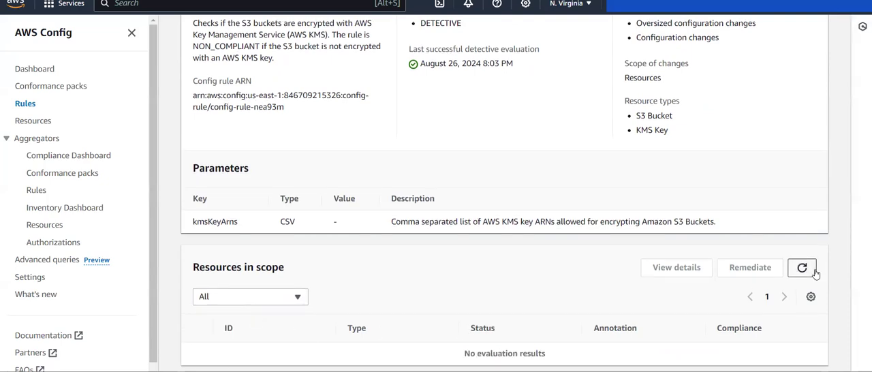
{"action": "scroll", "coordinate": [816, 273], "scroll_direction": "up", "scroll_amount": 3}
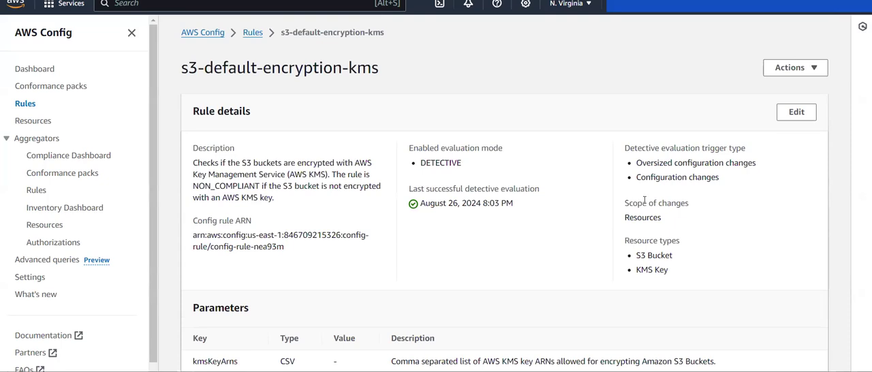
{"action": "scroll", "coordinate": [644, 200], "scroll_direction": "down", "scroll_amount": 4}
{"action": "scroll", "coordinate": [644, 200], "scroll_direction": "up", "scroll_amount": 2}
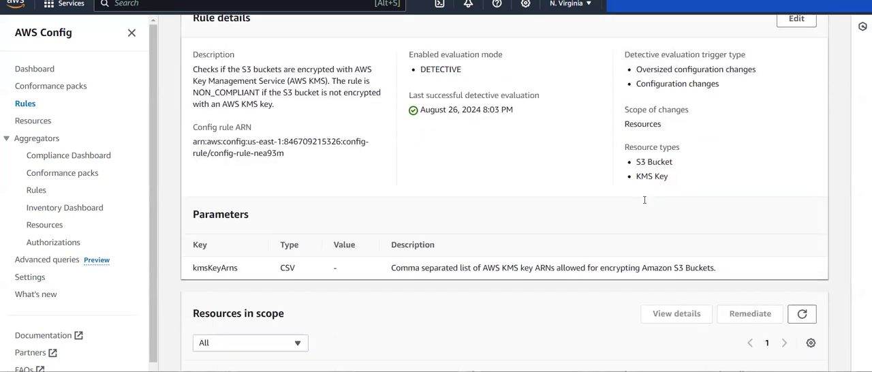
{"action": "scroll", "coordinate": [644, 200], "scroll_direction": "up", "scroll_amount": 2}
{"action": "scroll", "coordinate": [644, 199], "scroll_direction": "left", "scroll_amount": 5}
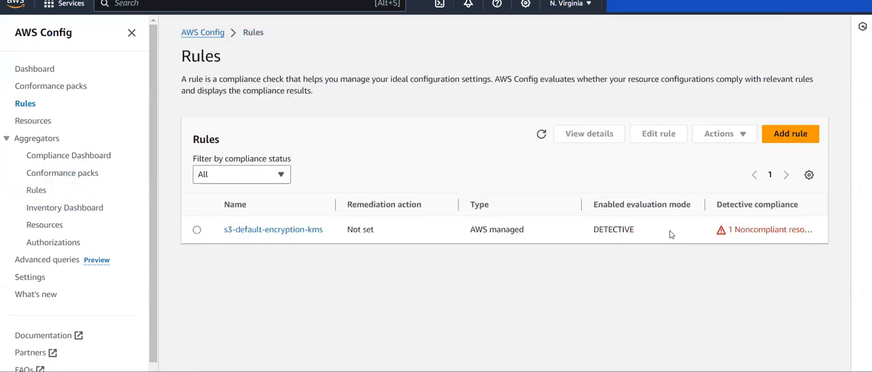
- Reopen the s3-default-encryption-kms rule and show all its resources in scope, whatever their compliance status
{"action": "left_click", "coordinate": [303, 232]}
{"action": "scroll", "coordinate": [481, 270], "scroll_direction": "down", "scroll_amount": 3}
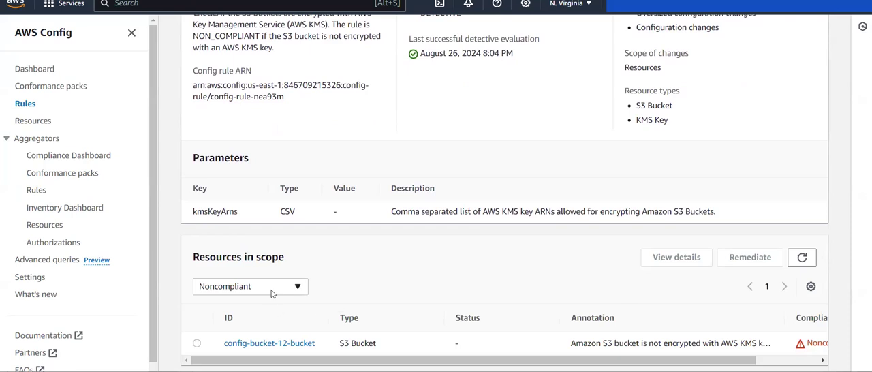
{"action": "left_click", "coordinate": [273, 288]}
{"action": "left_click", "coordinate": [255, 302]}
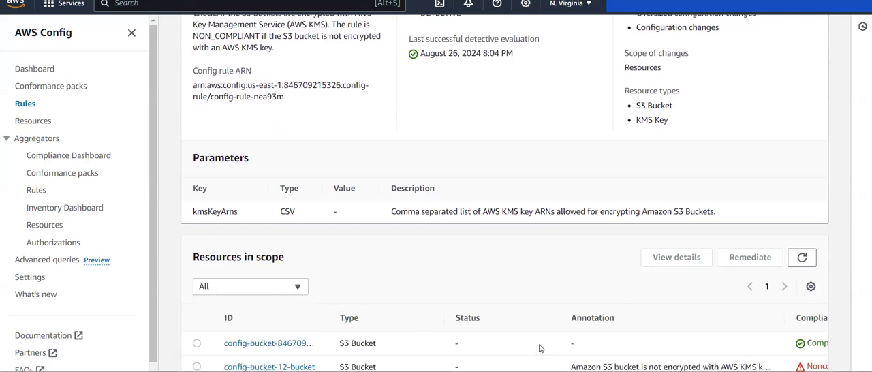
- Compare the compliance results and annotations of the S3 buckets in scope, widening the Annotation column for reading
{"action": "scroll", "coordinate": [539, 344], "scroll_direction": "right", "scroll_amount": 2}
{"action": "scroll", "coordinate": [539, 344], "scroll_direction": "down", "scroll_amount": 1}
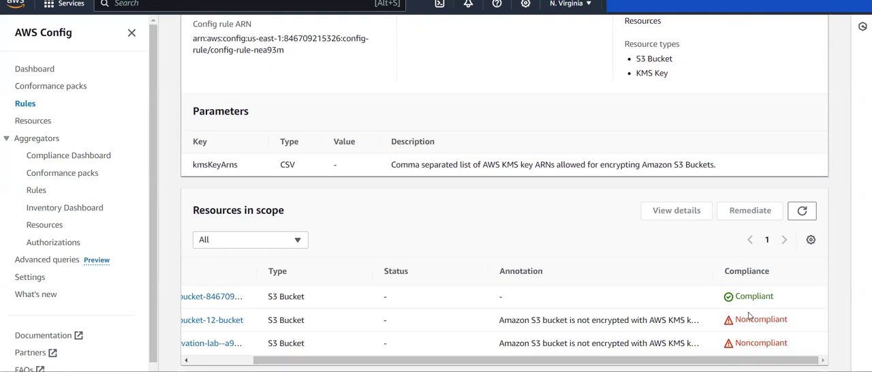
{"action": "scroll", "coordinate": [666, 319], "scroll_direction": "left", "scroll_amount": 2}
{"action": "scroll", "coordinate": [715, 317], "scroll_direction": "right", "scroll_amount": 2}
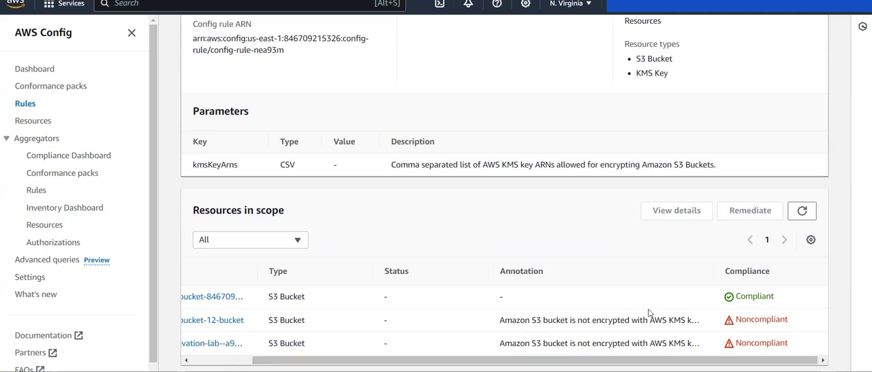
{"action": "left_click_drag", "start_coordinate": [714, 272], "coordinate": [748, 270]}
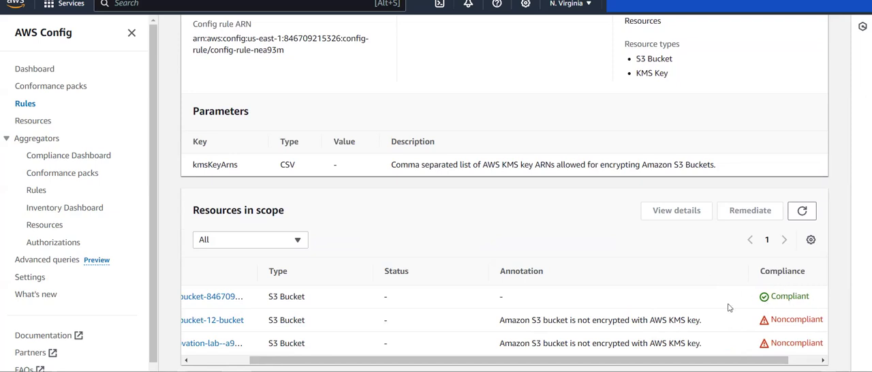
{"action": "scroll", "coordinate": [728, 303], "scroll_direction": "left", "scroll_amount": 3}
{"action": "scroll", "coordinate": [464, 301], "scroll_direction": "right", "scroll_amount": 3}
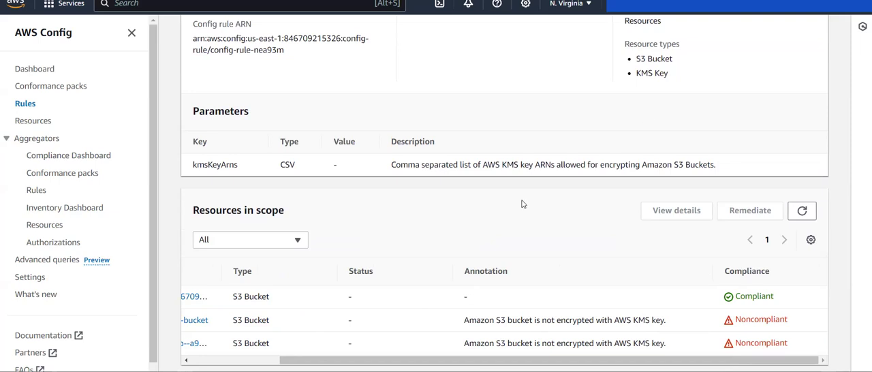
{"action": "scroll", "coordinate": [522, 204], "scroll_direction": "up", "scroll_amount": 3}
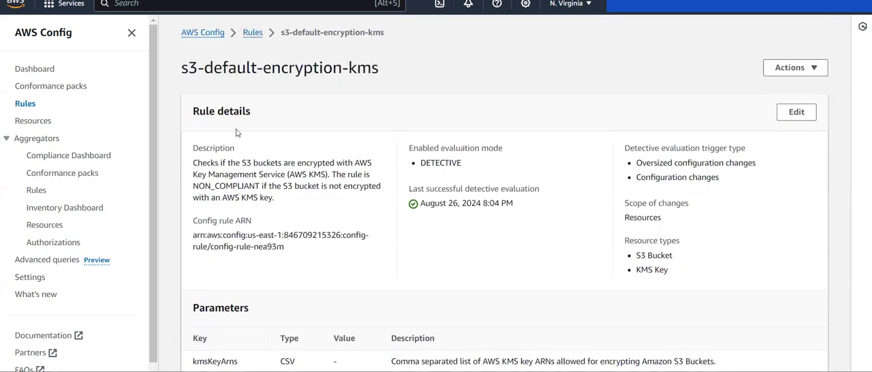
- Return to the Rules list, start adding a rule, and look over the rule types and AWS managed rules
{"action": "left_click", "coordinate": [25, 103]}
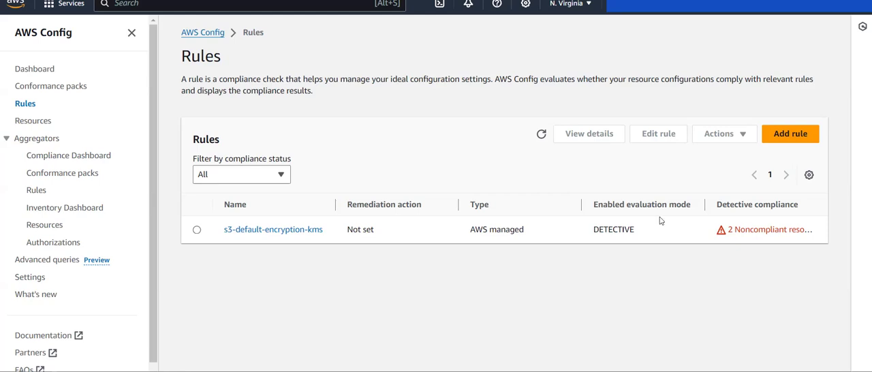
{"action": "left_click", "coordinate": [801, 139]}
{"action": "left_click", "coordinate": [790, 135]}
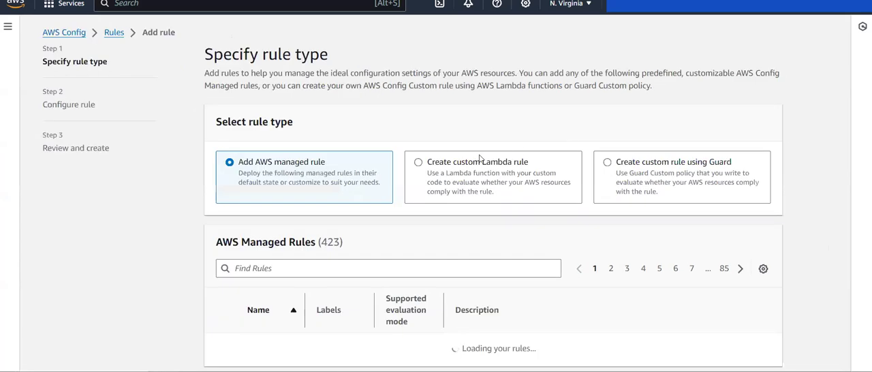
{"action": "scroll", "coordinate": [421, 178], "scroll_direction": "down", "scroll_amount": 3}
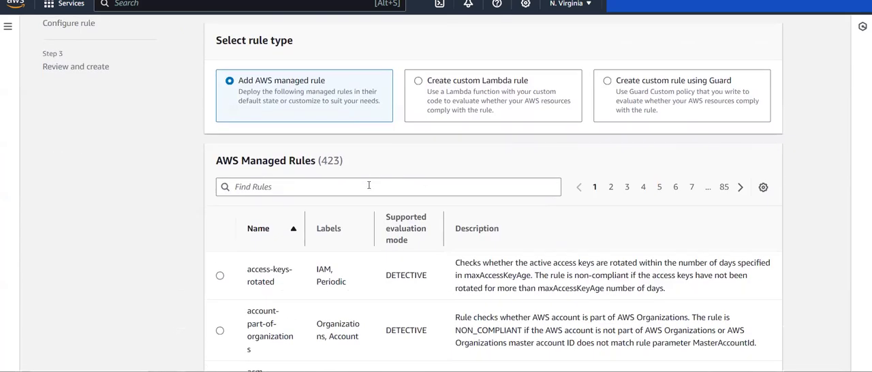
{"action": "scroll", "coordinate": [368, 186], "scroll_direction": "down", "scroll_amount": 1}
{"action": "scroll", "coordinate": [369, 185], "scroll_direction": "up", "scroll_amount": 1}
{"action": "scroll", "coordinate": [248, 153], "scroll_direction": "up", "scroll_amount": 1}
{"action": "scroll", "coordinate": [250, 154], "scroll_direction": "down", "scroll_amount": 2}
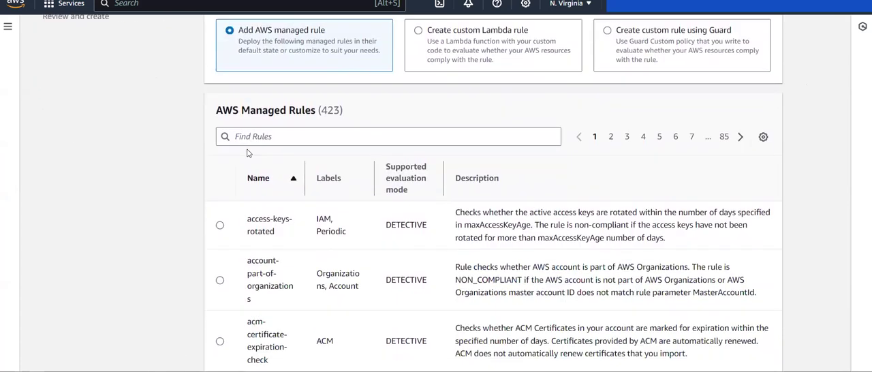
- Search the AWS managed rules for "s3" and look through the first three pages of matching rules
{"action": "left_click", "coordinate": [310, 128]}
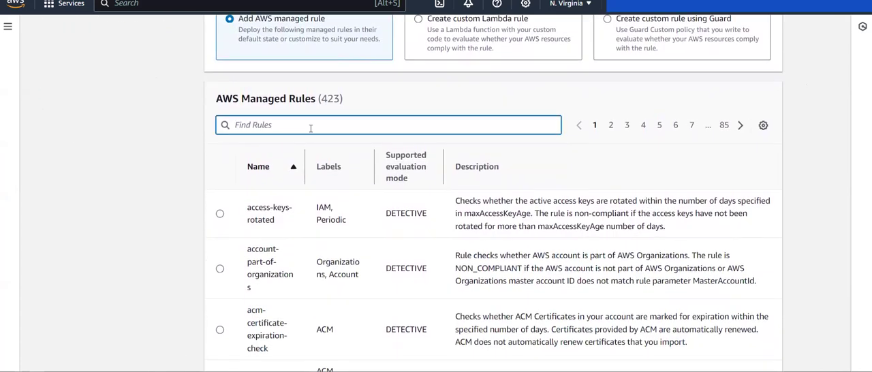
{"action": "type", "text": "s3"}
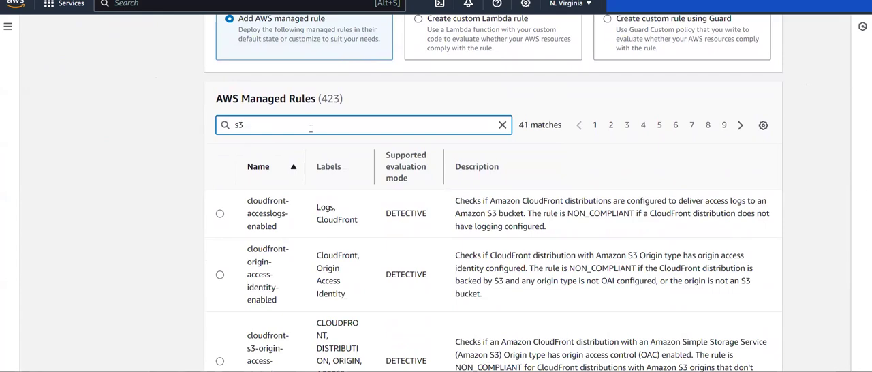
{"action": "scroll", "coordinate": [324, 158], "scroll_direction": "down", "scroll_amount": 4}
{"action": "scroll", "coordinate": [325, 158], "scroll_direction": "up", "scroll_amount": 4}
{"action": "scroll", "coordinate": [324, 157], "scroll_direction": "up", "scroll_amount": 1}
{"action": "left_click", "coordinate": [610, 201]}
{"action": "scroll", "coordinate": [155, 298], "scroll_direction": "down", "scroll_amount": 5}
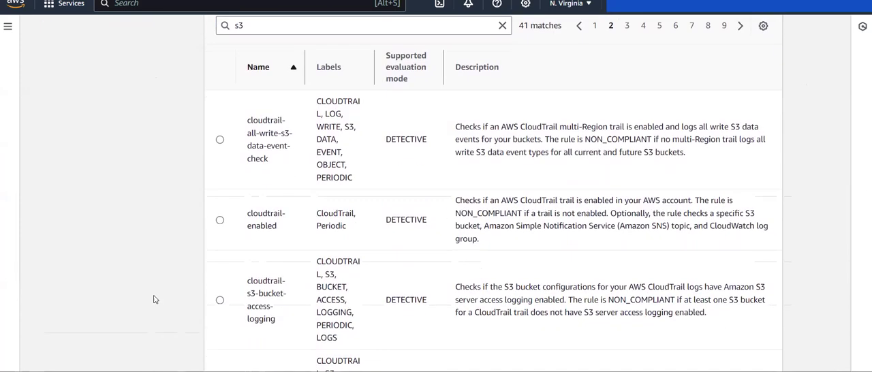
{"action": "scroll", "coordinate": [153, 298], "scroll_direction": "up", "scroll_amount": 7}
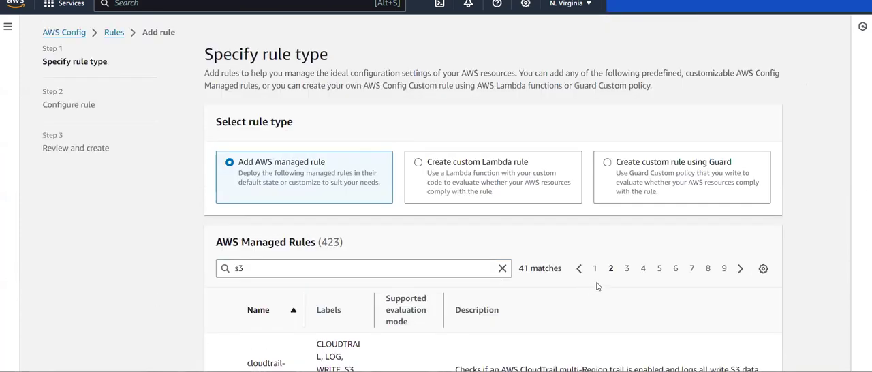
{"action": "left_click", "coordinate": [628, 269]}
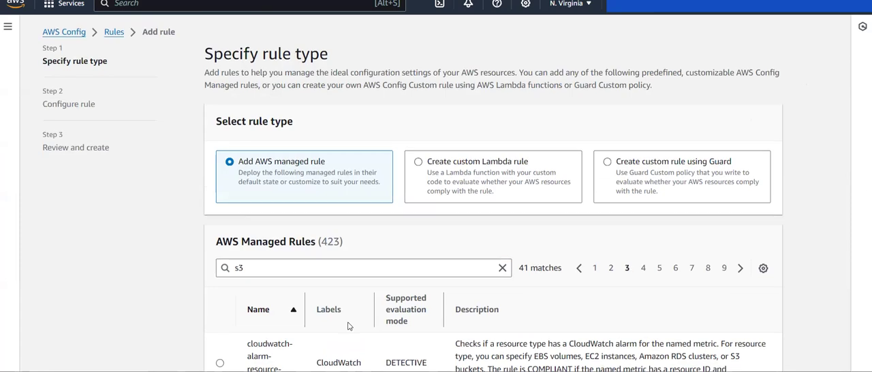
{"action": "scroll", "coordinate": [349, 326], "scroll_direction": "down", "scroll_amount": 5}
{"action": "scroll", "coordinate": [348, 327], "scroll_direction": "down", "scroll_amount": 2}
{"action": "scroll", "coordinate": [641, 143], "scroll_direction": "up", "scroll_amount": 5}
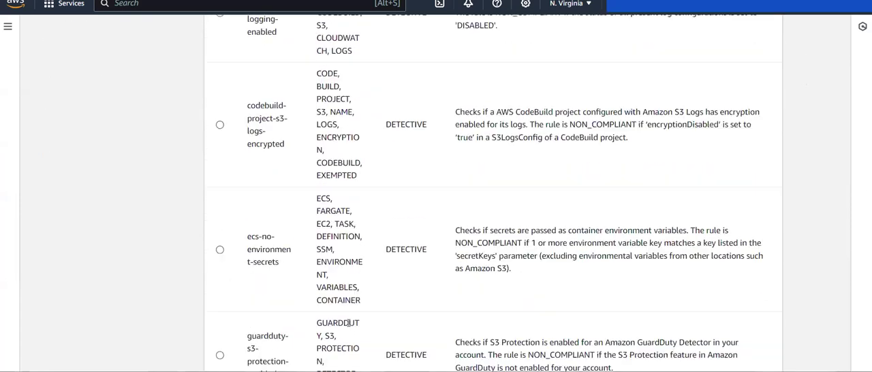
- Look through the names and descriptions of the S3 managed rules on result pages 4 to 6
{"action": "left_click", "coordinate": [644, 129]}
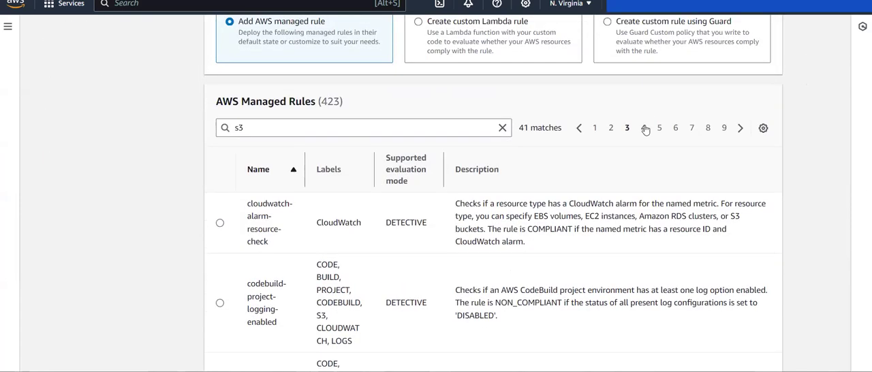
{"action": "scroll", "coordinate": [203, 213], "scroll_direction": "down", "scroll_amount": 1}
{"action": "scroll", "coordinate": [203, 213], "scroll_direction": "down", "scroll_amount": 1}
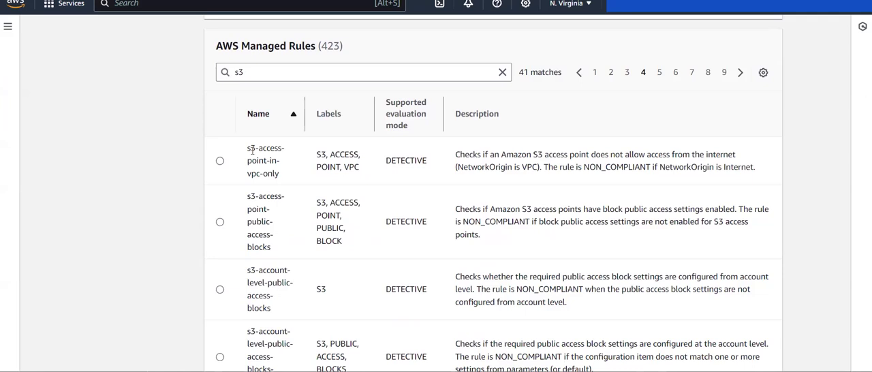
{"action": "scroll", "coordinate": [242, 286], "scroll_direction": "down", "scroll_amount": 2}
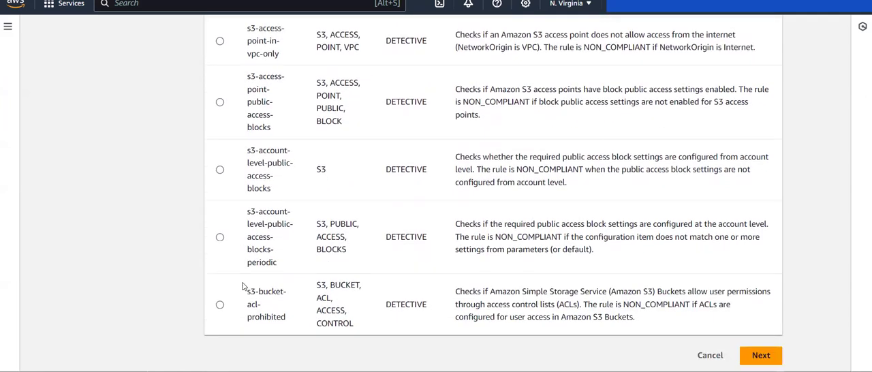
{"action": "scroll", "coordinate": [243, 286], "scroll_direction": "up", "scroll_amount": 3}
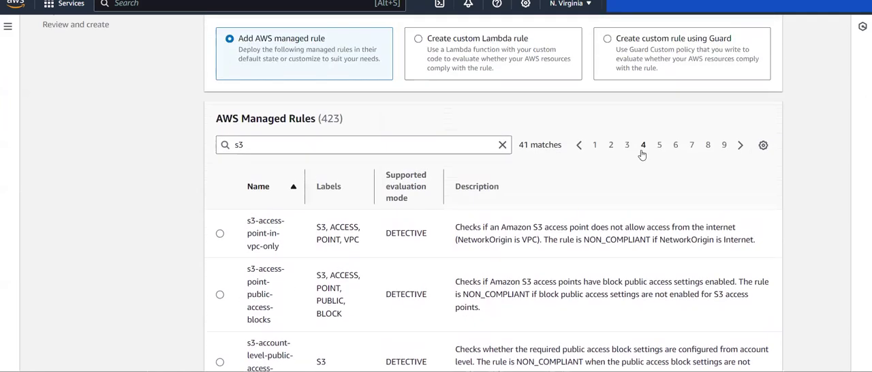
{"action": "left_click", "coordinate": [659, 145]}
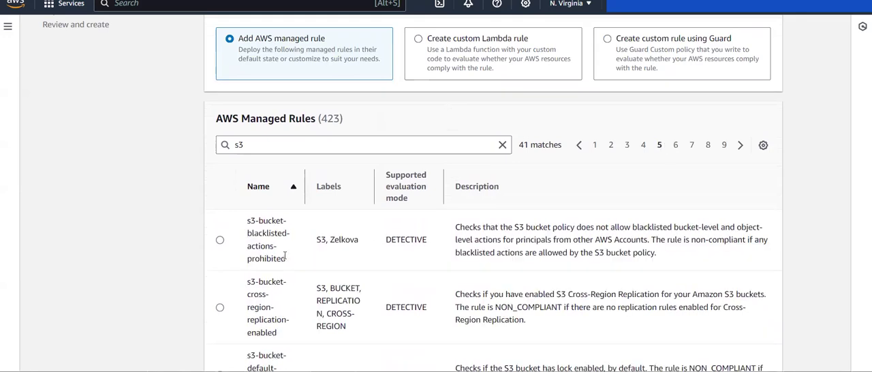
{"action": "scroll", "coordinate": [285, 255], "scroll_direction": "down", "scroll_amount": 2}
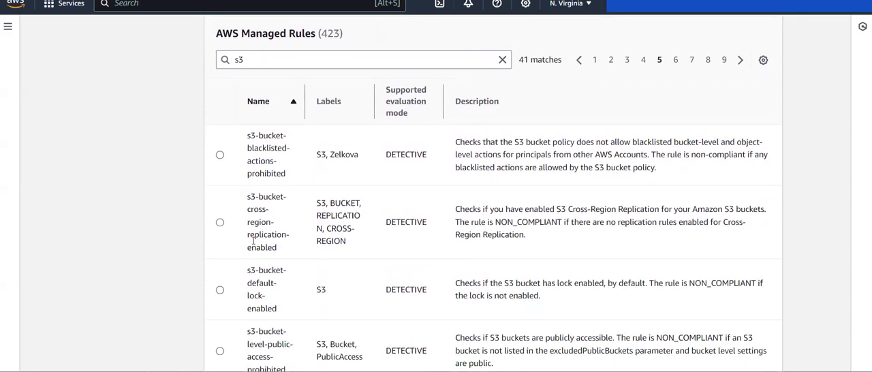
{"action": "scroll", "coordinate": [263, 282], "scroll_direction": "down", "scroll_amount": 2}
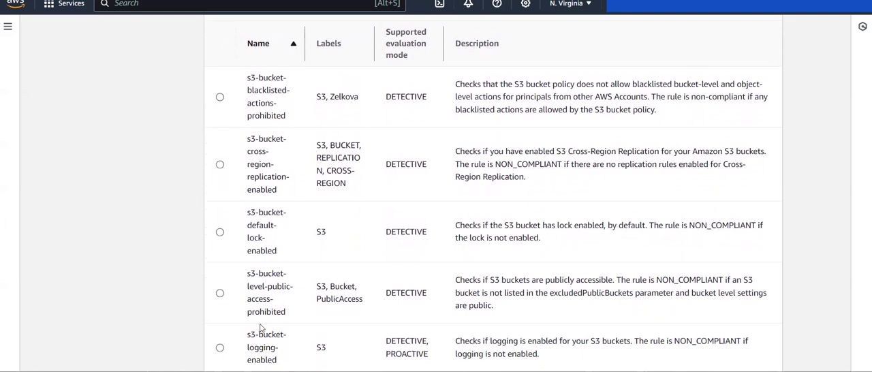
{"action": "scroll", "coordinate": [405, 290], "scroll_direction": "up", "scroll_amount": 5}
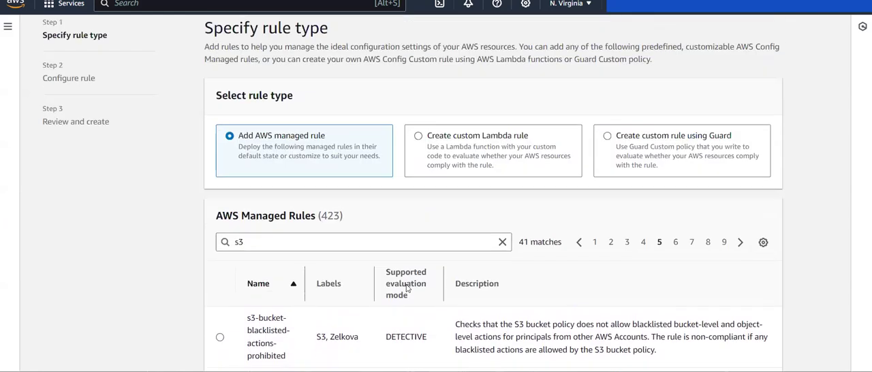
{"action": "left_click", "coordinate": [676, 269]}
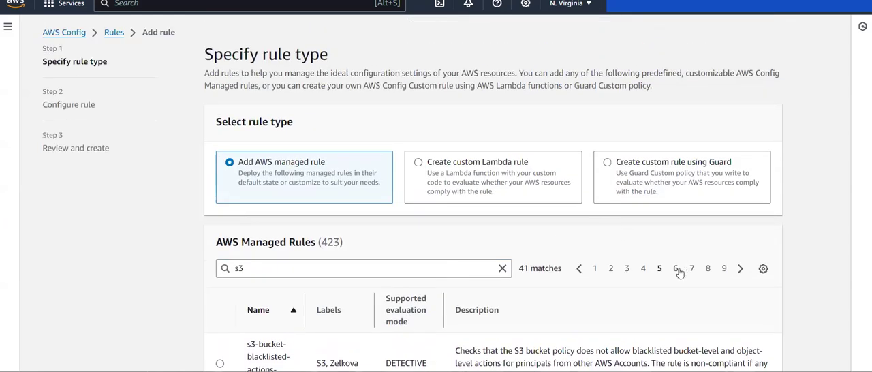
{"action": "scroll", "coordinate": [206, 302], "scroll_direction": "down", "scroll_amount": 4}
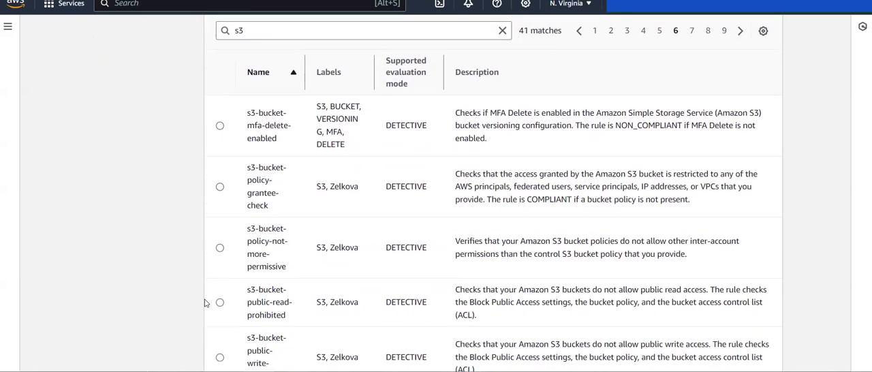
{"action": "scroll", "coordinate": [206, 302], "scroll_direction": "down", "scroll_amount": 1}
{"action": "scroll", "coordinate": [206, 302], "scroll_direction": "up", "scroll_amount": 5}
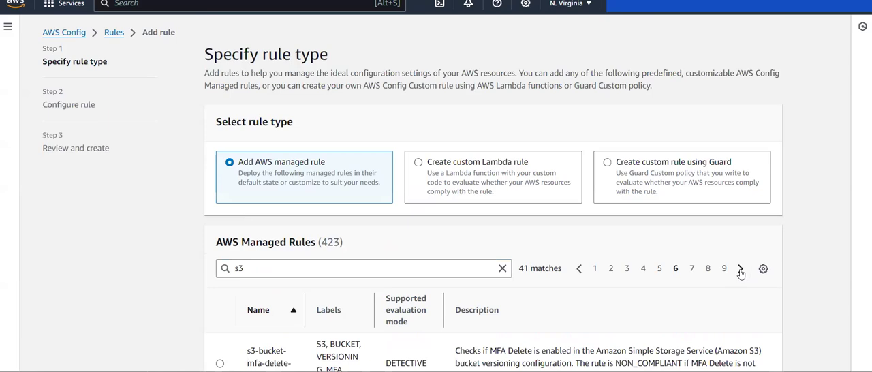
- Select the s3-bucket-versioning-enabled managed rule on result page 7, read its description, and proceed to configuring the rule
{"action": "left_click", "coordinate": [742, 270]}
{"action": "scroll", "coordinate": [236, 307], "scroll_direction": "down", "scroll_amount": 3}
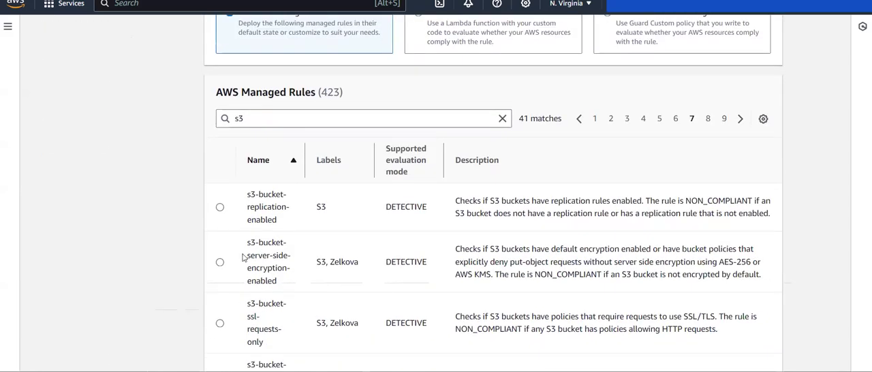
{"action": "scroll", "coordinate": [149, 188], "scroll_direction": "down", "scroll_amount": 1}
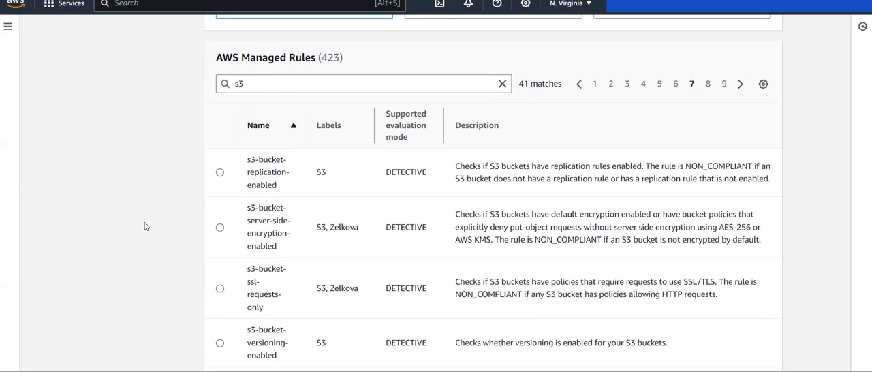
{"action": "scroll", "coordinate": [145, 226], "scroll_direction": "down", "scroll_amount": 2}
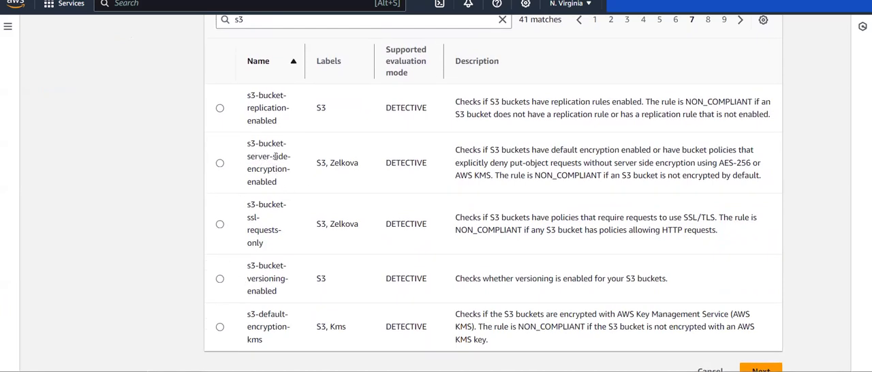
{"action": "left_click", "coordinate": [220, 279]}
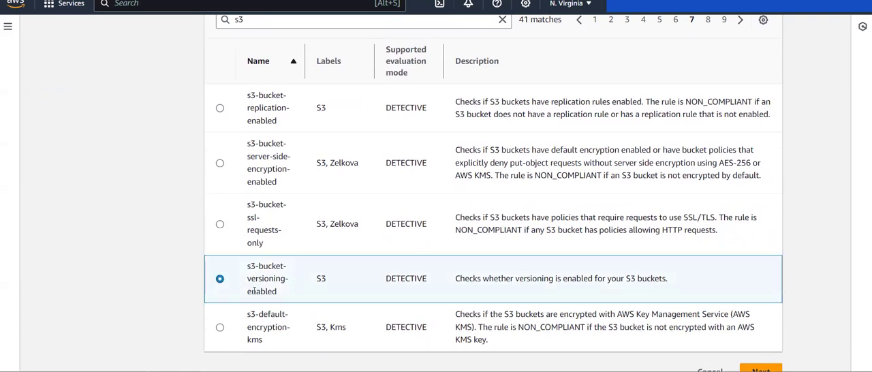
{"action": "double_click", "coordinate": [427, 284]}
{"action": "left_click", "coordinate": [442, 286]}
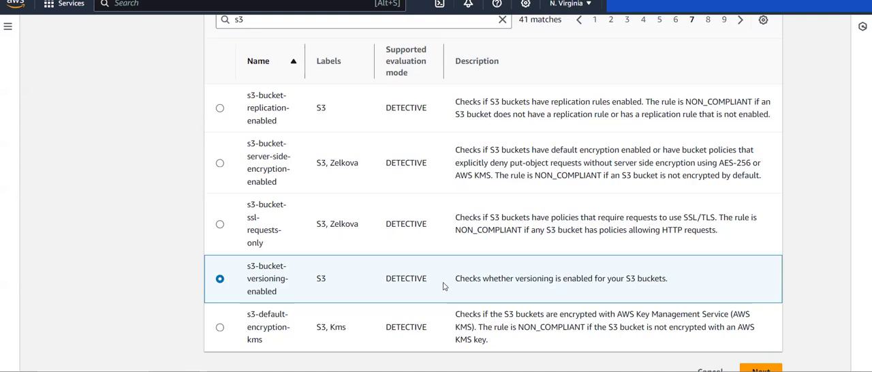
{"action": "left_click_drag", "start_coordinate": [450, 283], "coordinate": [643, 281]}
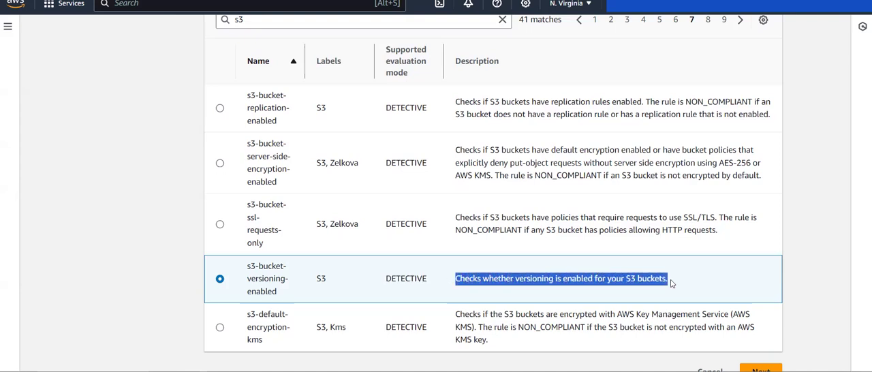
{"action": "left_click", "coordinate": [670, 281]}
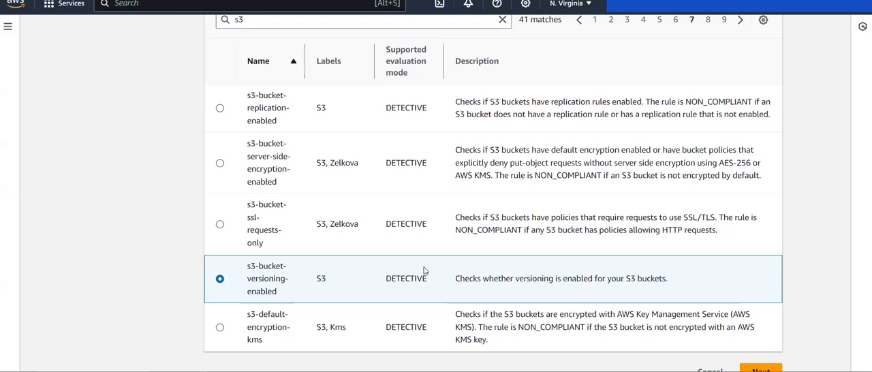
{"action": "scroll", "coordinate": [249, 269], "scroll_direction": "up", "scroll_amount": 3}
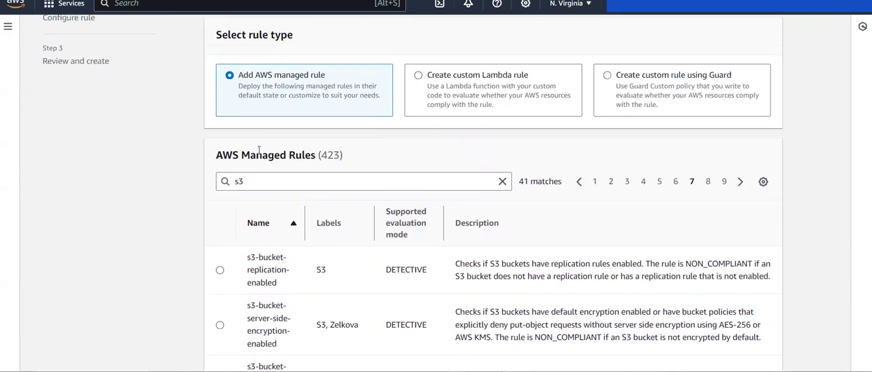
{"action": "scroll", "coordinate": [352, 197], "scroll_direction": "down", "scroll_amount": 3}
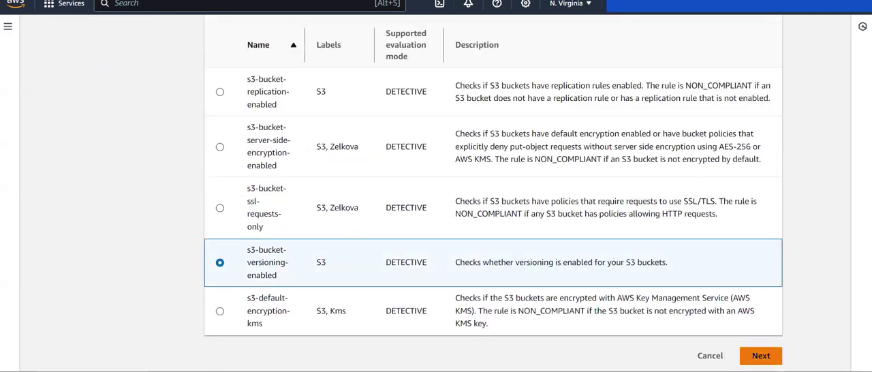
{"action": "left_click", "coordinate": [761, 356]}
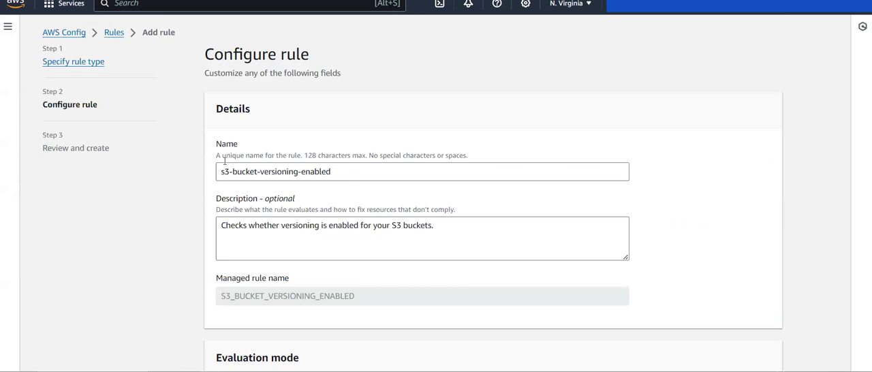
- Remove the AWS S3 Bucket resource type from the rule's scope and add it back by searching the resource types for "s3"
{"action": "scroll", "coordinate": [338, 238], "scroll_direction": "down", "scroll_amount": 5}
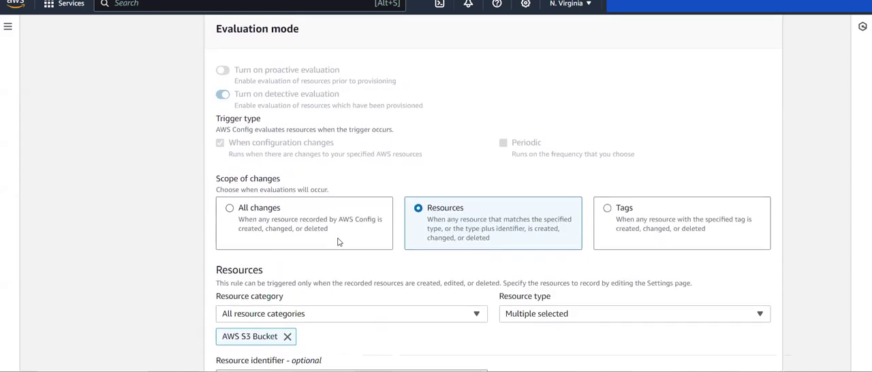
{"action": "scroll", "coordinate": [317, 340], "scroll_direction": "down", "scroll_amount": 1}
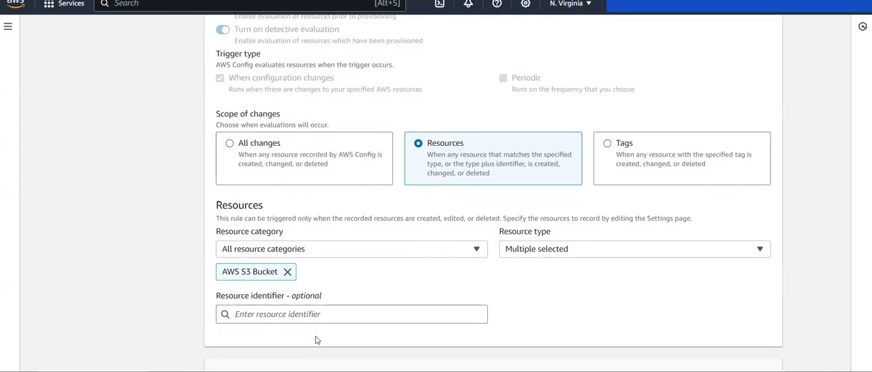
{"action": "left_click", "coordinate": [287, 272]}
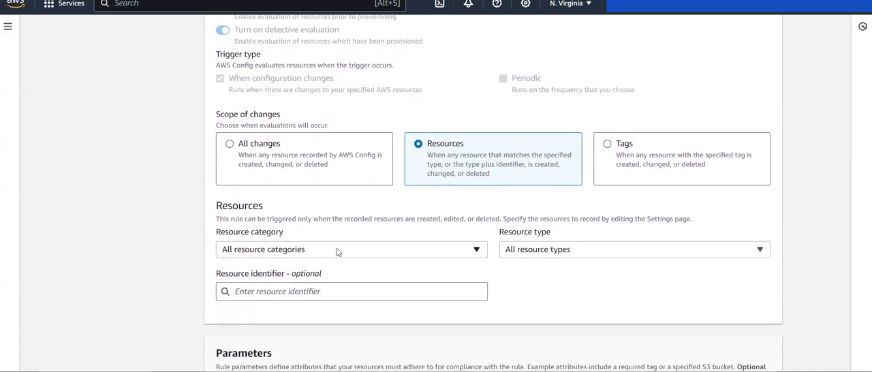
{"action": "left_click", "coordinate": [335, 250]}
{"action": "left_click", "coordinate": [301, 265]}
{"action": "left_click", "coordinate": [549, 254]}
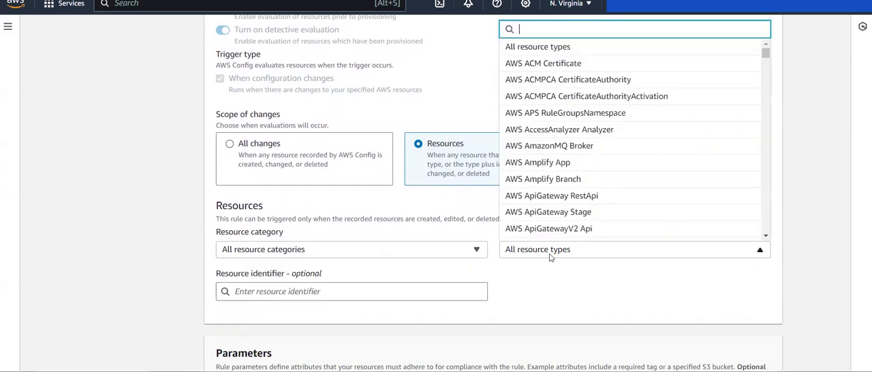
{"action": "type", "text": "s3"}
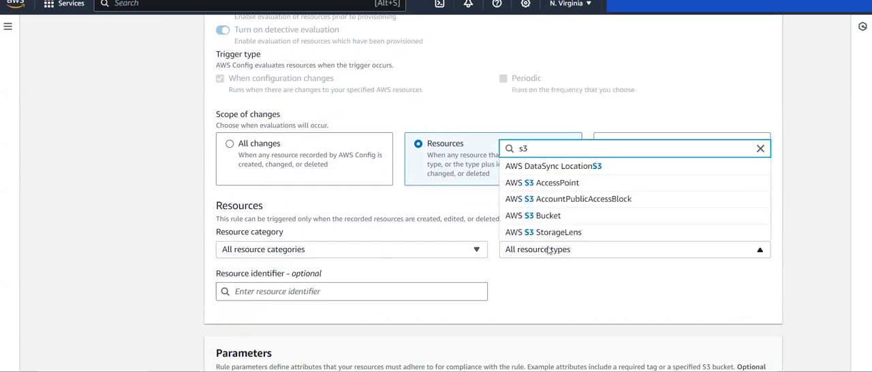
{"action": "key", "text": "Down"}
{"action": "key", "text": "Down"}
{"action": "key", "text": "Down"}
{"action": "key", "text": "Down"}
{"action": "key", "text": "Return"}
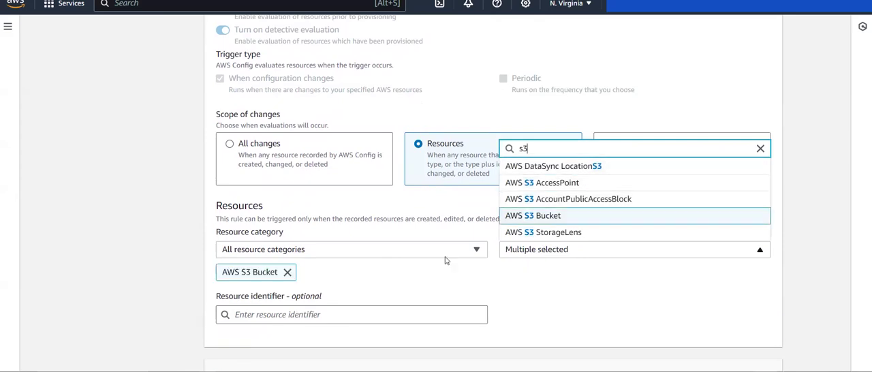
{"action": "left_click", "coordinate": [414, 278]}
- Keep the AWS S3 Bucket scope and the isMfaDeleteEnabled parameter without a value, review the s3-bucket-versioning-enabled rule, and add it to the account
{"action": "scroll", "coordinate": [414, 225], "scroll_direction": "down", "scroll_amount": 3}
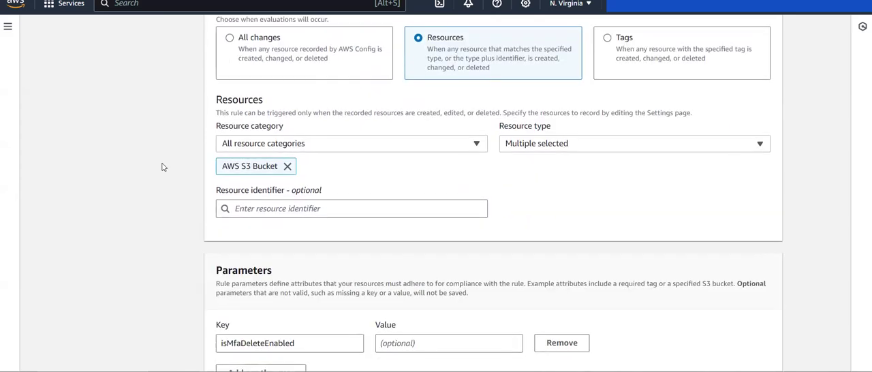
{"action": "scroll", "coordinate": [559, 226], "scroll_direction": "down", "scroll_amount": 2}
{"action": "scroll", "coordinate": [559, 226], "scroll_direction": "up", "scroll_amount": 3}
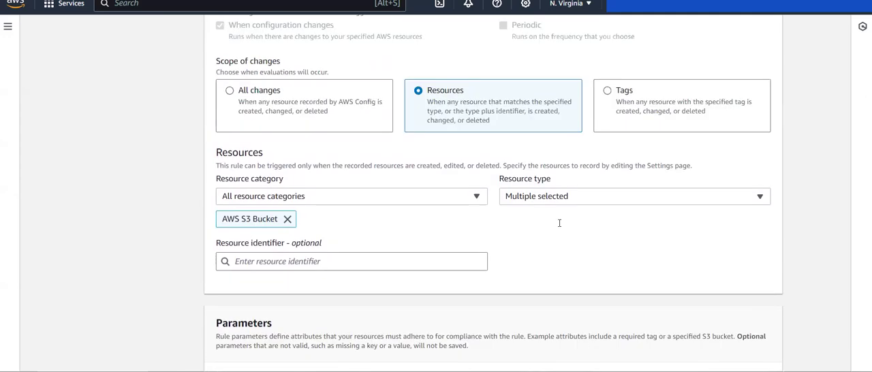
{"action": "scroll", "coordinate": [560, 227], "scroll_direction": "down", "scroll_amount": 7}
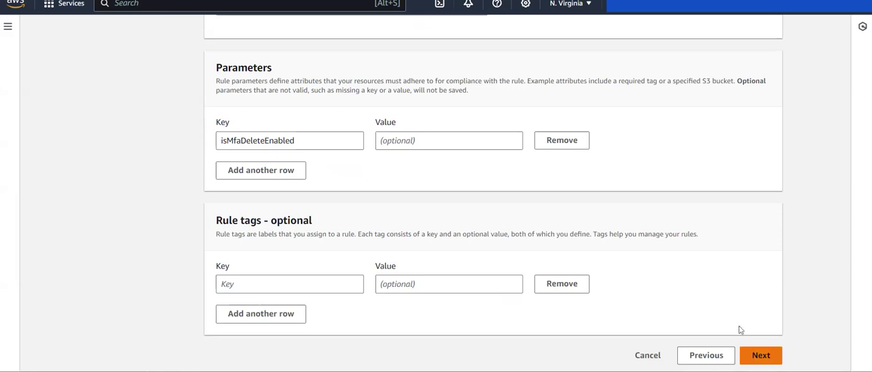
{"action": "left_click", "coordinate": [760, 355]}
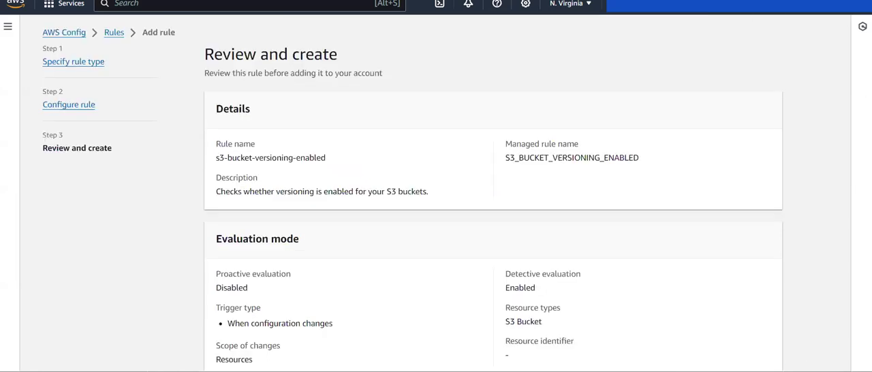
{"action": "scroll", "coordinate": [516, 255], "scroll_direction": "down", "scroll_amount": 3}
{"action": "left_click", "coordinate": [761, 355]}
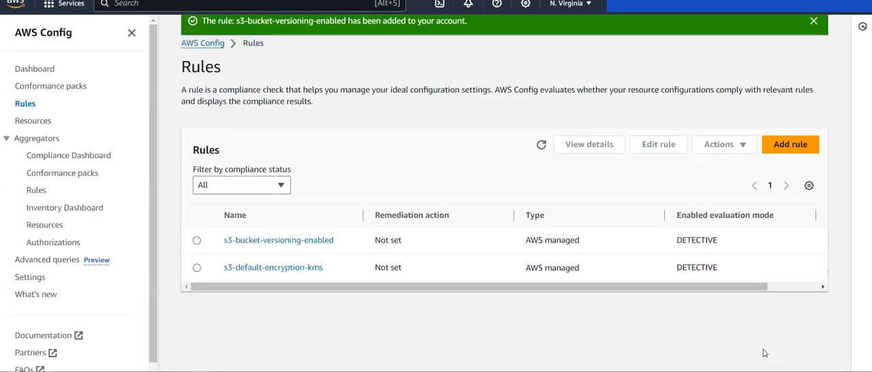
- Refresh the rules list and check the detective compliance of both S3 rules
{"action": "scroll", "coordinate": [690, 265], "scroll_direction": "right", "scroll_amount": 2}
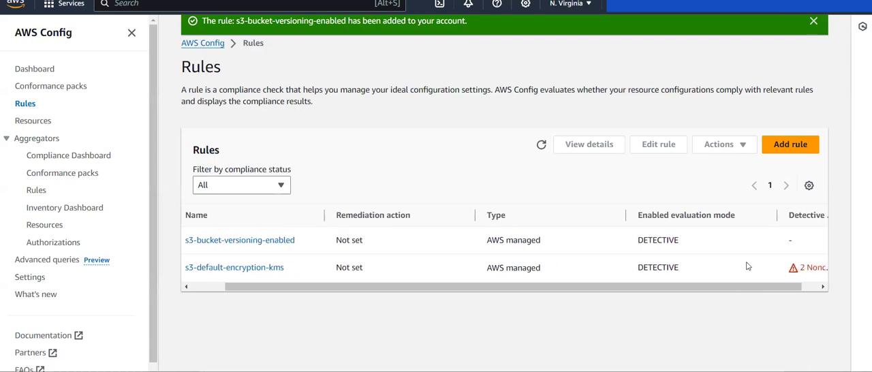
{"action": "scroll", "coordinate": [691, 265], "scroll_direction": "left", "scroll_amount": 2}
{"action": "scroll", "coordinate": [686, 258], "scroll_direction": "right", "scroll_amount": 2}
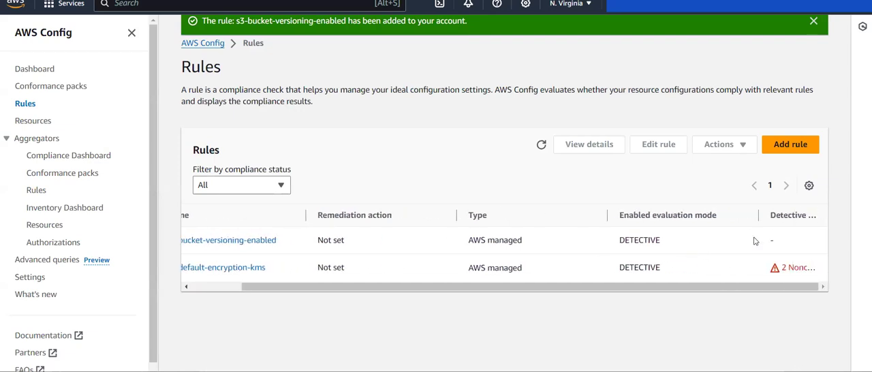
{"action": "left_click", "coordinate": [540, 147]}
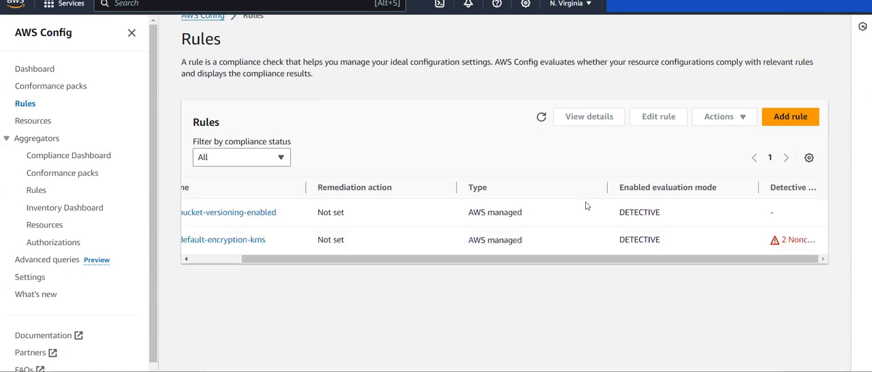
{"action": "scroll", "coordinate": [588, 207], "scroll_direction": "left", "scroll_amount": 2}
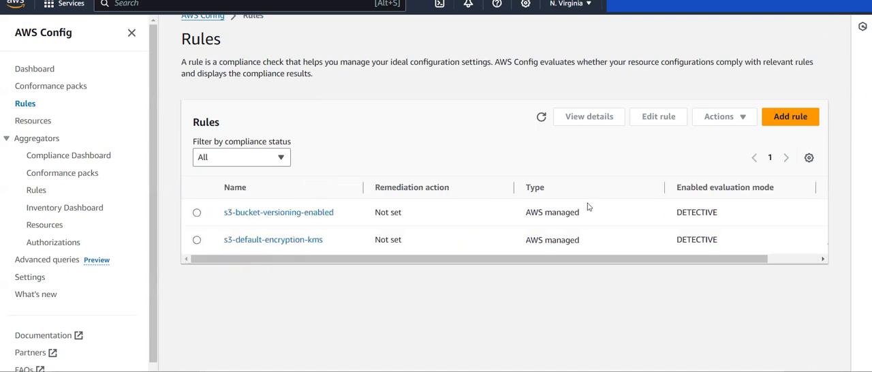
- Open the s3-bucket-versioning-enabled rule and examine its last successful detective evaluation, parameters and resources in scope
{"action": "left_click", "coordinate": [280, 213]}
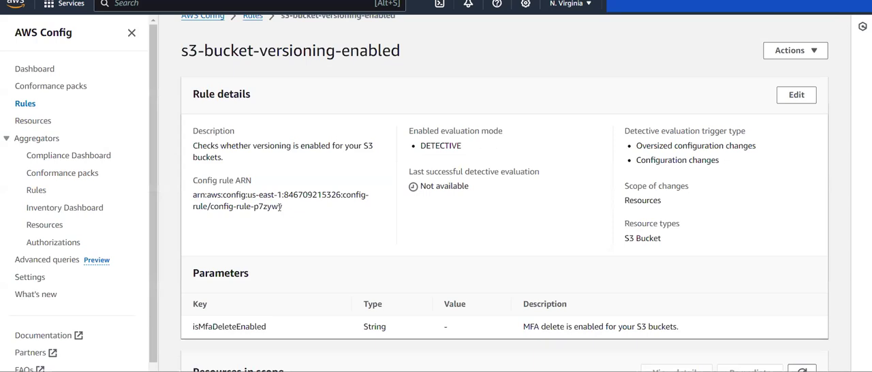
{"action": "scroll", "coordinate": [279, 207], "scroll_direction": "down", "scroll_amount": 3}
{"action": "scroll", "coordinate": [278, 211], "scroll_direction": "up", "scroll_amount": 2}
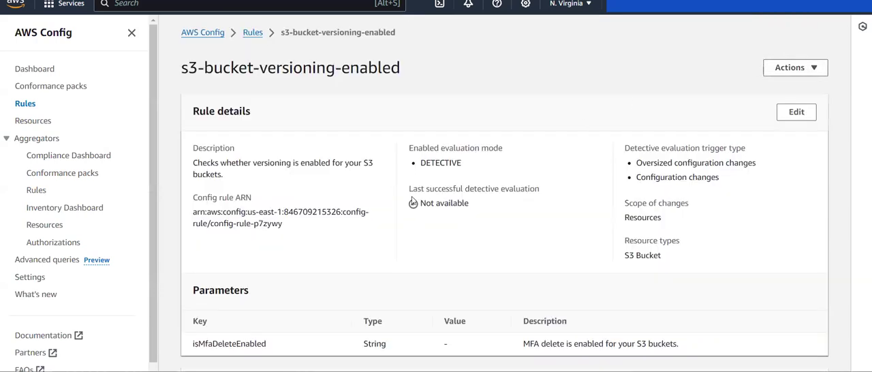
{"action": "left_click_drag", "start_coordinate": [404, 195], "coordinate": [475, 212]}
{"action": "left_click", "coordinate": [471, 237]}
{"action": "scroll", "coordinate": [468, 238], "scroll_direction": "down", "scroll_amount": 2}
{"action": "scroll", "coordinate": [469, 238], "scroll_direction": "up", "scroll_amount": 2}
- Re-evaluate the s3-bucket-versioning-enabled rule and refresh its noncompliant resources in scope
{"action": "left_click", "coordinate": [793, 69]}
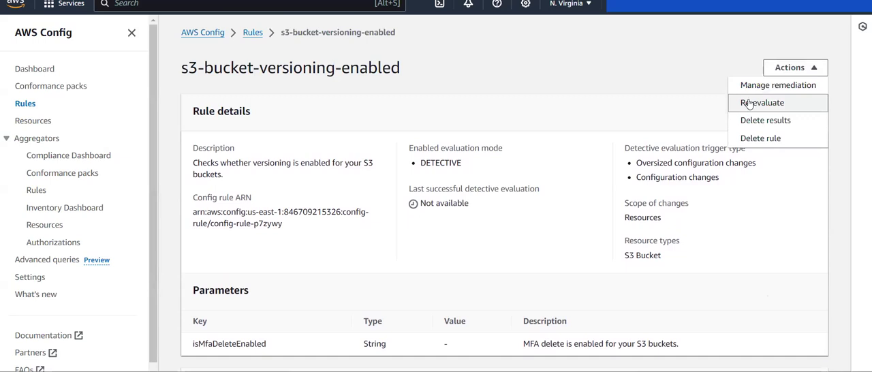
{"action": "left_click", "coordinate": [749, 103]}
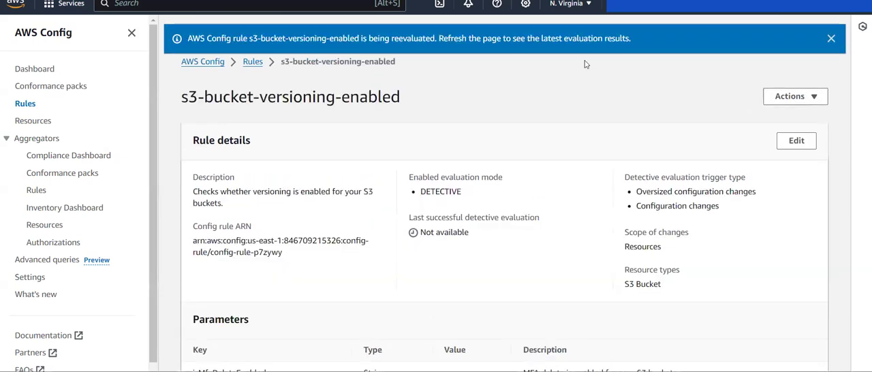
{"action": "scroll", "coordinate": [438, 139], "scroll_direction": "down", "scroll_amount": 3}
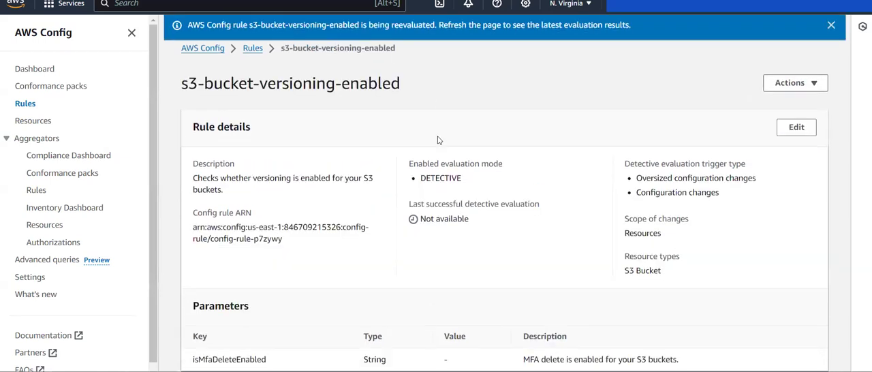
{"action": "scroll", "coordinate": [547, 252], "scroll_direction": "up", "scroll_amount": 3}
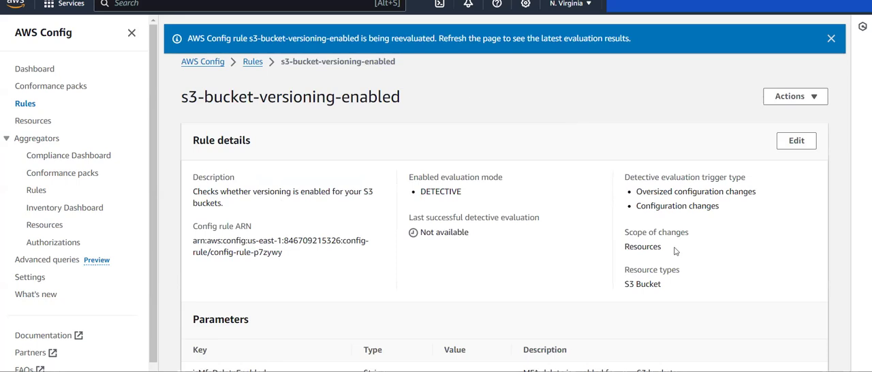
{"action": "scroll", "coordinate": [722, 279], "scroll_direction": "down", "scroll_amount": 2}
{"action": "left_click", "coordinate": [802, 267]}
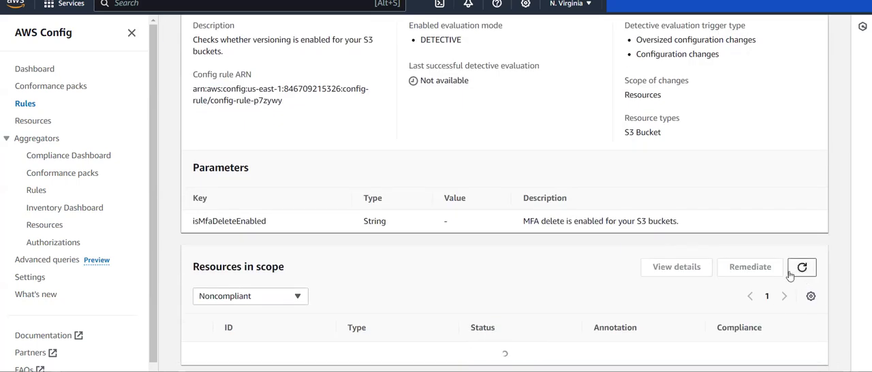
{"action": "scroll", "coordinate": [559, 268], "scroll_direction": "up", "scroll_amount": 2}
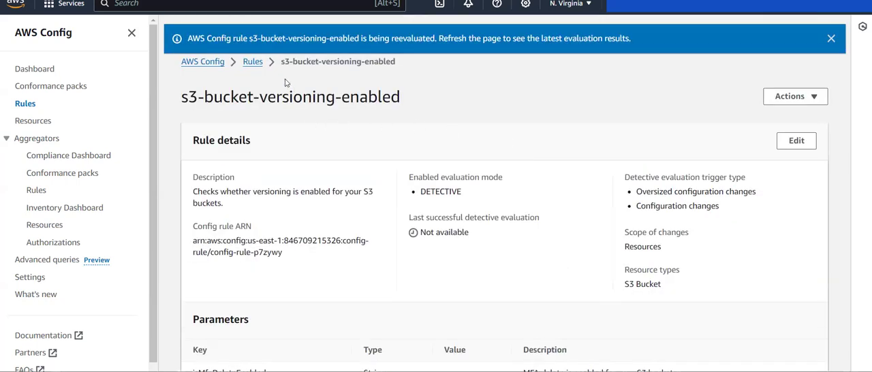
- Refresh the compliance results in the rules list and reopen s3-bucket-versioning-enabled to examine its noncompliant buckets
{"action": "left_click", "coordinate": [252, 62]}
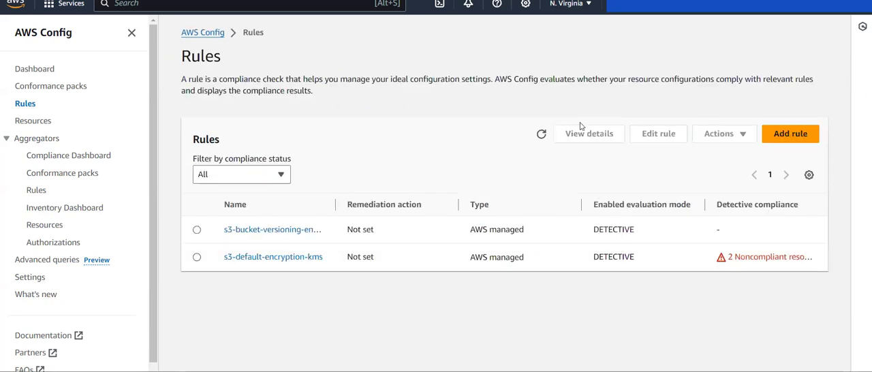
{"action": "left_click", "coordinate": [541, 134]}
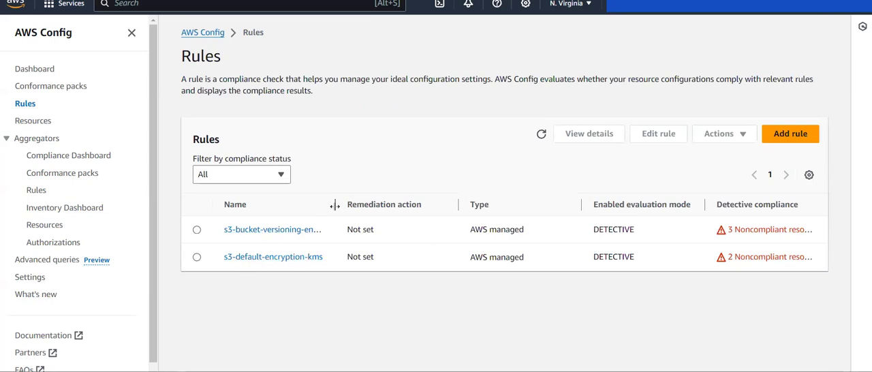
{"action": "left_click_drag", "start_coordinate": [335, 205], "coordinate": [402, 205]}
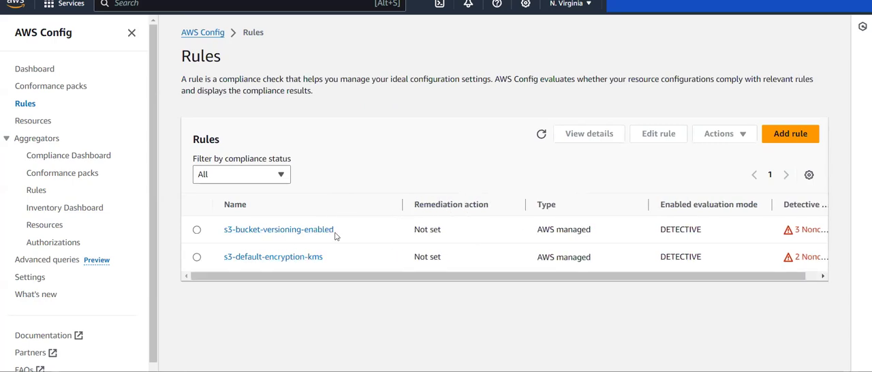
{"action": "left_click", "coordinate": [291, 232]}
{"action": "scroll", "coordinate": [534, 242], "scroll_direction": "down", "scroll_amount": 3}
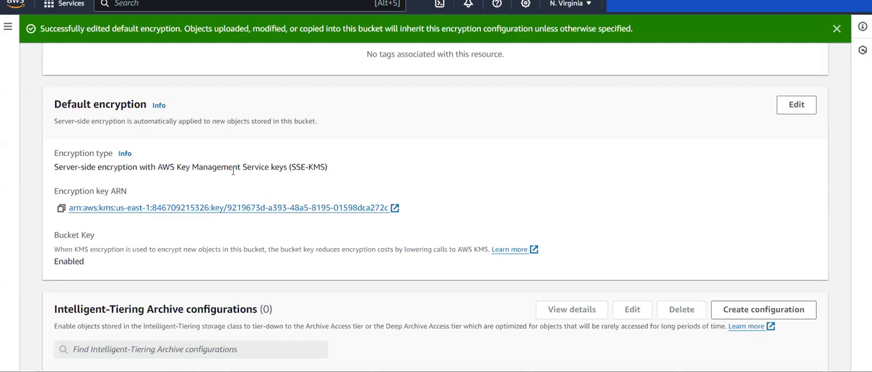
- In the S3 properties of the config bucket whose name ends in the account ID, set Bucket Versioning to Enable and save the changes
{"action": "scroll", "coordinate": [233, 171], "scroll_direction": "up", "scroll_amount": 10}
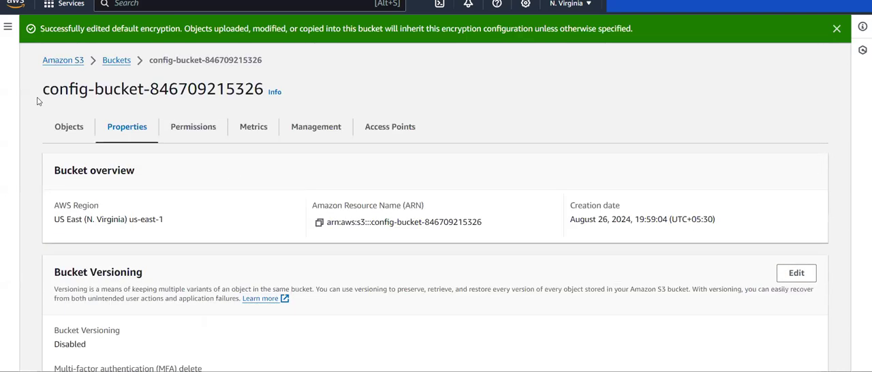
{"action": "left_click_drag", "start_coordinate": [34, 94], "coordinate": [225, 95]}
{"action": "left_click", "coordinate": [279, 219]}
{"action": "scroll", "coordinate": [286, 238], "scroll_direction": "down", "scroll_amount": 3}
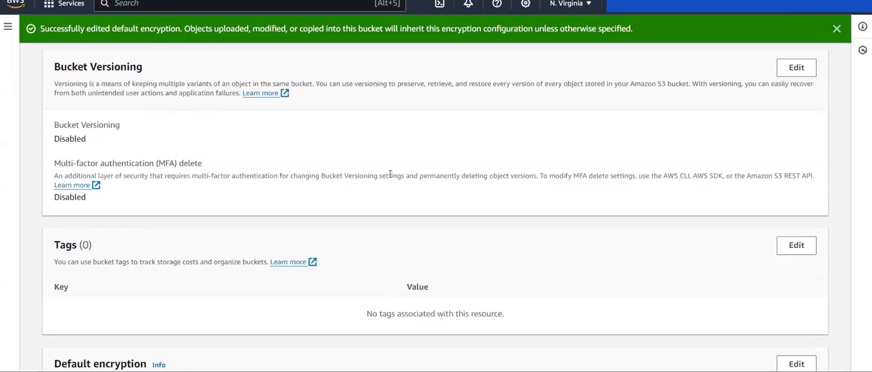
{"action": "scroll", "coordinate": [389, 174], "scroll_direction": "down", "scroll_amount": 1}
{"action": "scroll", "coordinate": [390, 174], "scroll_direction": "up", "scroll_amount": 2}
{"action": "left_click", "coordinate": [799, 107]}
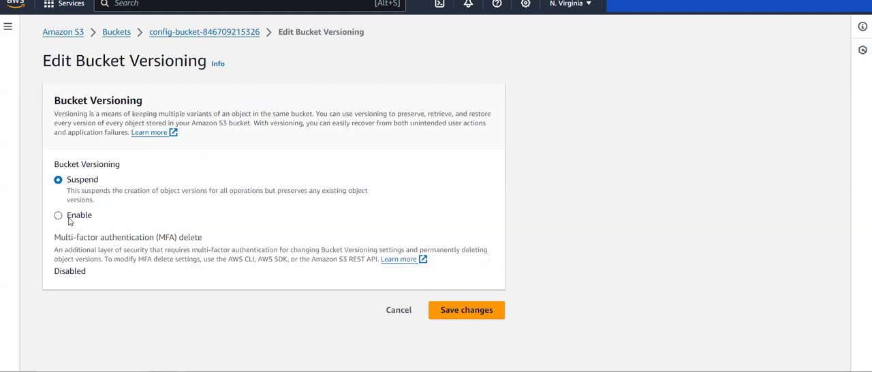
{"action": "left_click", "coordinate": [68, 219]}
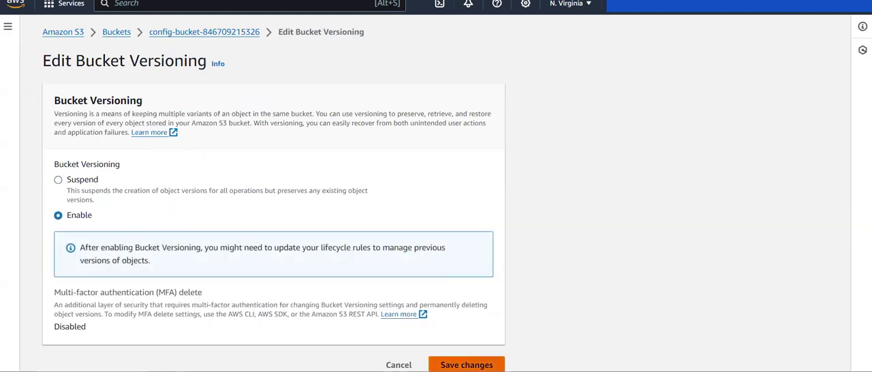
{"action": "left_click", "coordinate": [467, 365]}
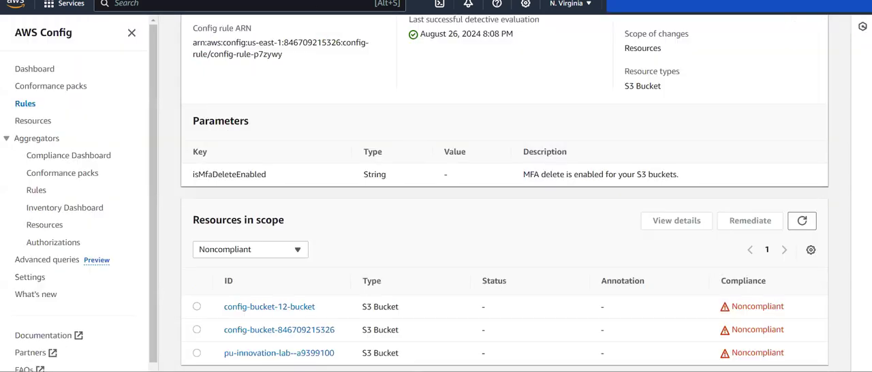
- Back in AWS Config, run another evaluation of the s3-bucket-versioning-enabled rule to include the bucket's versioning change
{"action": "scroll", "coordinate": [412, 132], "scroll_direction": "up", "scroll_amount": 3}
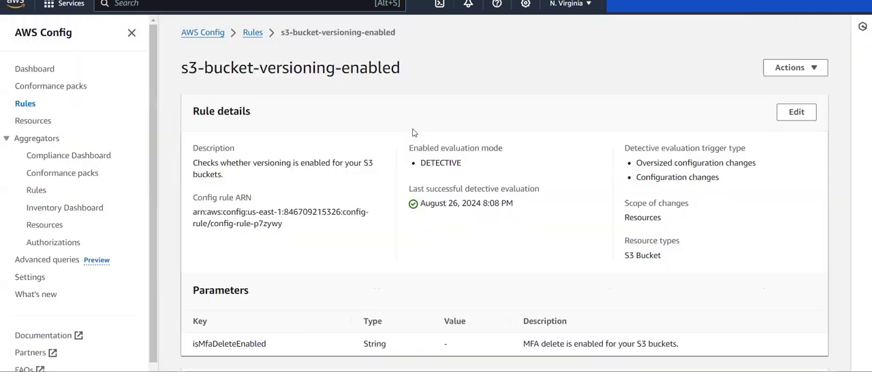
{"action": "left_click", "coordinate": [780, 68]}
{"action": "left_click", "coordinate": [762, 105]}
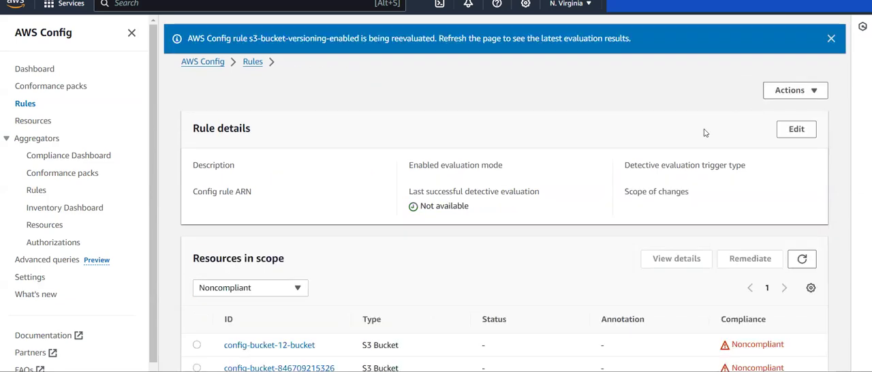
{"action": "scroll", "coordinate": [636, 163], "scroll_direction": "down", "scroll_amount": 5}
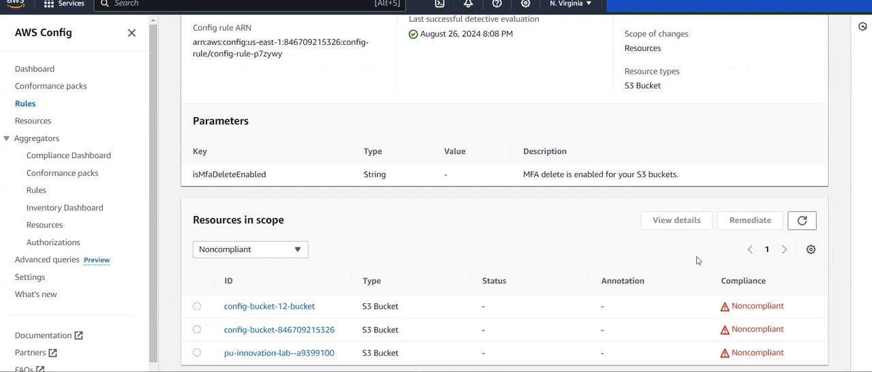
{"action": "scroll", "coordinate": [661, 218], "scroll_direction": "up", "scroll_amount": 5}
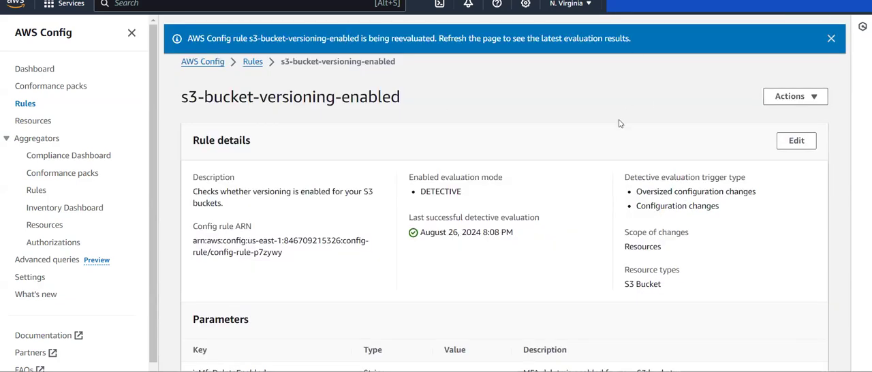
- Refresh the rule's resources in scope and check which buckets are listed as noncompliant
{"action": "scroll", "coordinate": [619, 123], "scroll_direction": "down", "scroll_amount": 5}
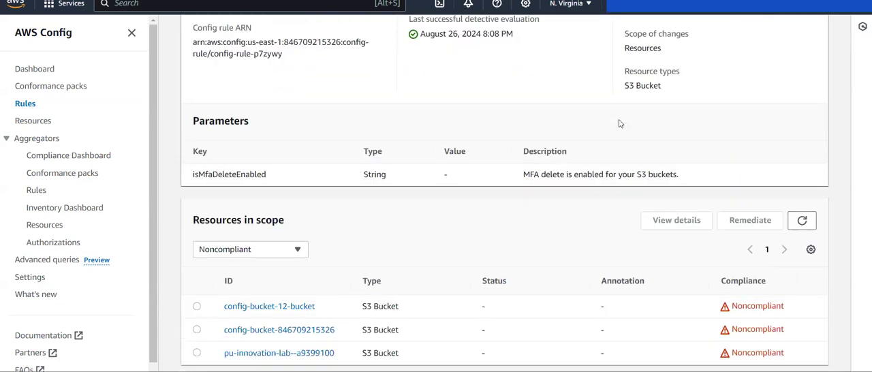
{"action": "left_click", "coordinate": [810, 224]}
{"action": "left_click", "coordinate": [816, 225]}
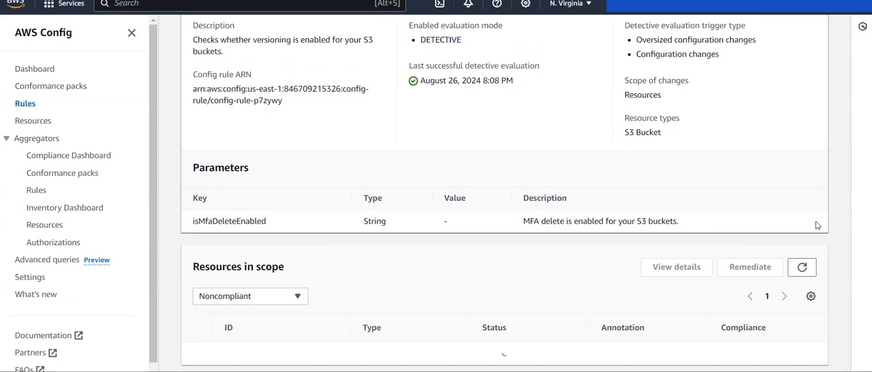
{"action": "left_click", "coordinate": [816, 225]}
{"action": "left_click", "coordinate": [816, 224]}
{"action": "scroll", "coordinate": [729, 212], "scroll_direction": "up", "scroll_amount": 3}
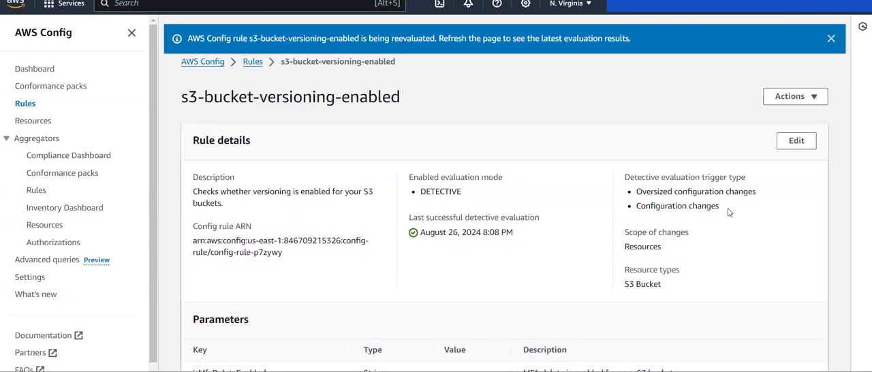
- Return to the refreshed rules list, widen its Name column, and select the s3-bucket-versioning-enabled rule
{"action": "left_click", "coordinate": [252, 61]}
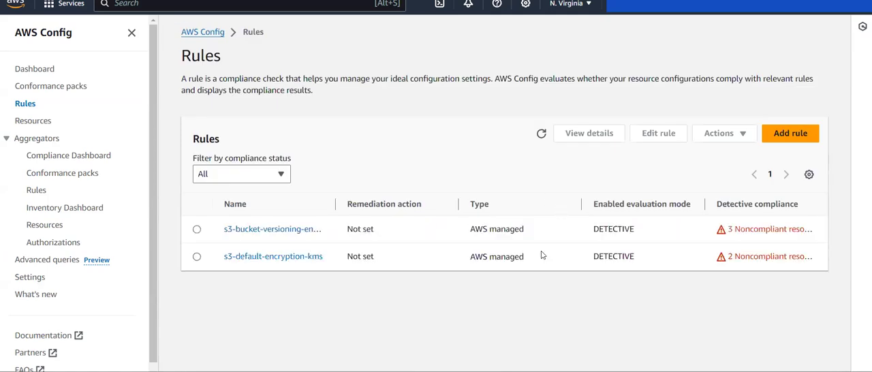
{"action": "left_click", "coordinate": [542, 134]}
{"action": "left_click_drag", "start_coordinate": [335, 205], "coordinate": [370, 204]}
{"action": "left_click", "coordinate": [195, 229]}
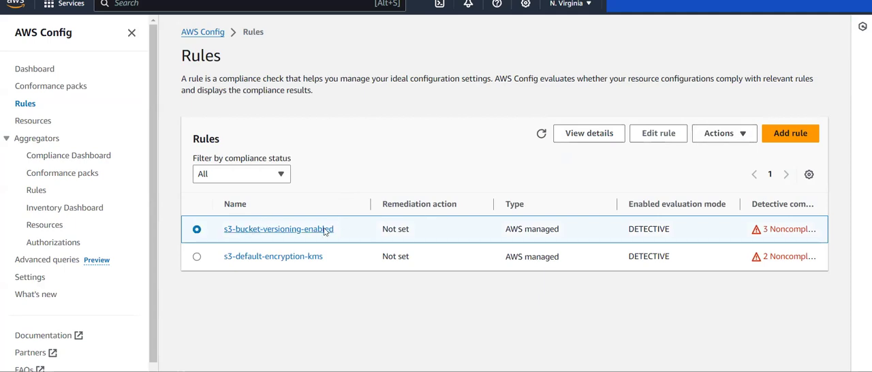
- Delete the evaluation results of the s3-bucket-versioning-enabled rule, giving "confirm" as written consent, and refresh the rules list
{"action": "left_click", "coordinate": [720, 134]}
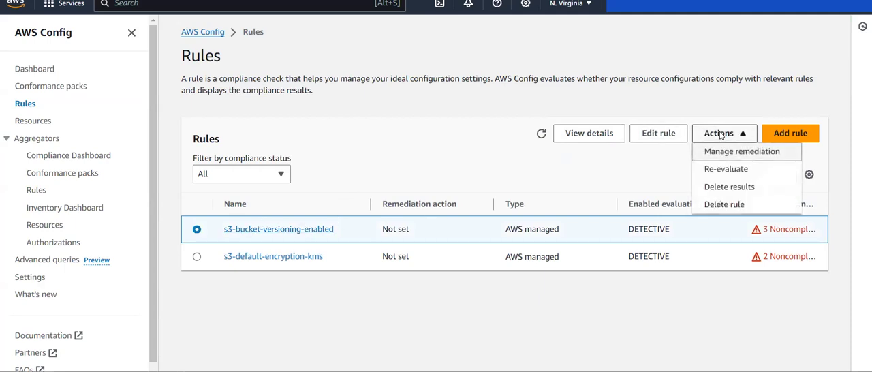
{"action": "left_click", "coordinate": [730, 188]}
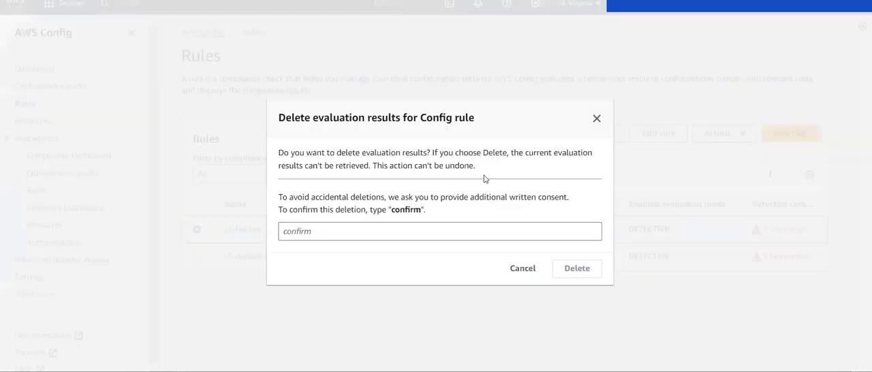
{"action": "left_click", "coordinate": [420, 226]}
{"action": "type", "text": "co"}
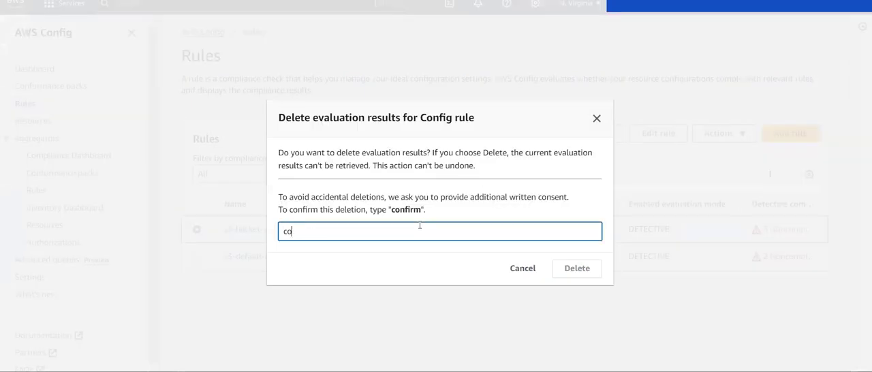
{"action": "type", "text": "nfirm"}
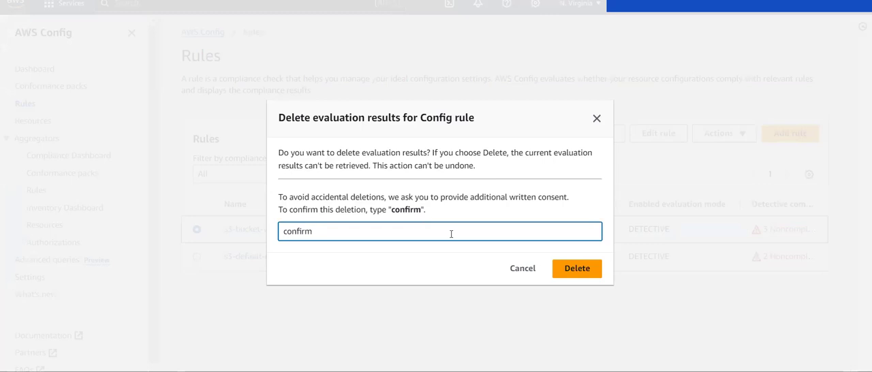
{"action": "left_click", "coordinate": [564, 272]}
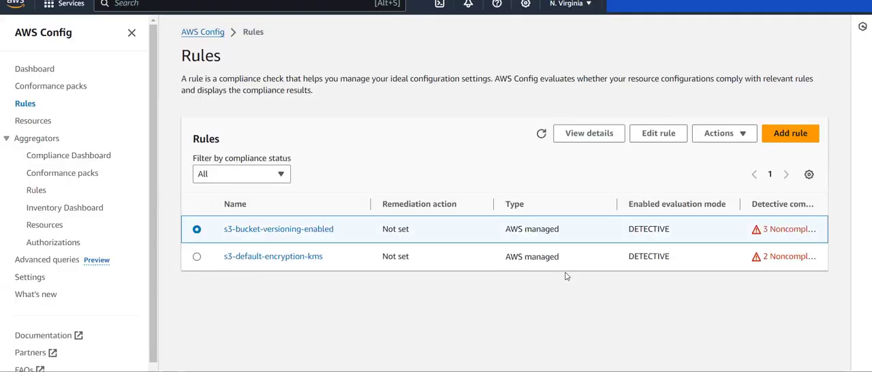
{"action": "left_click", "coordinate": [541, 133]}
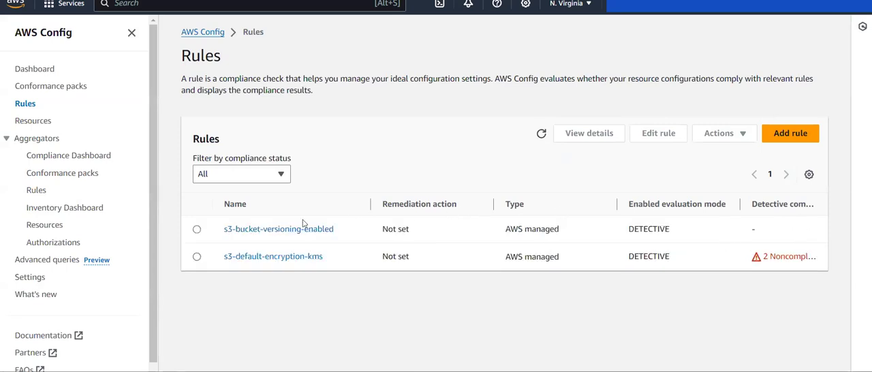
- Re-evaluate the s3-bucket-versioning-enabled rule, refresh the rules list, and start the re-evaluation once more
{"action": "left_click", "coordinate": [196, 229]}
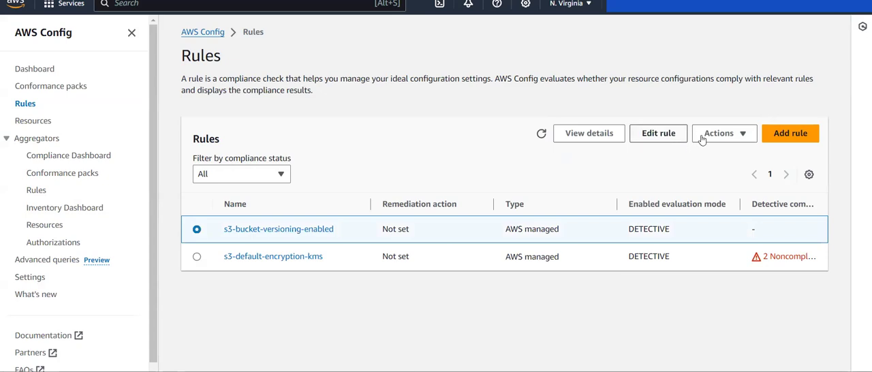
{"action": "left_click", "coordinate": [722, 133]}
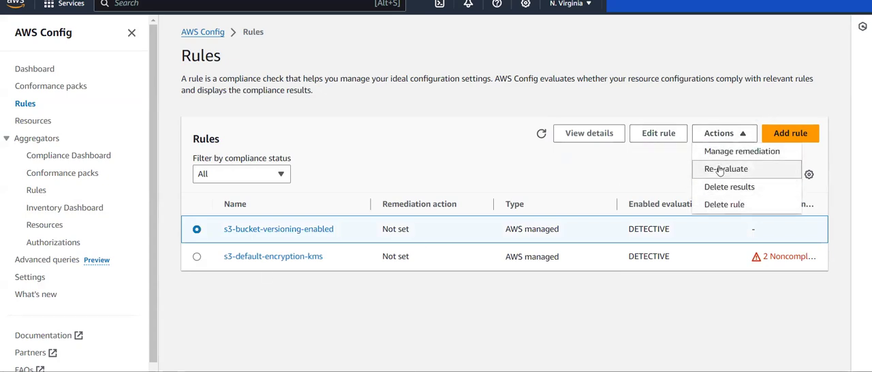
{"action": "left_click", "coordinate": [719, 170]}
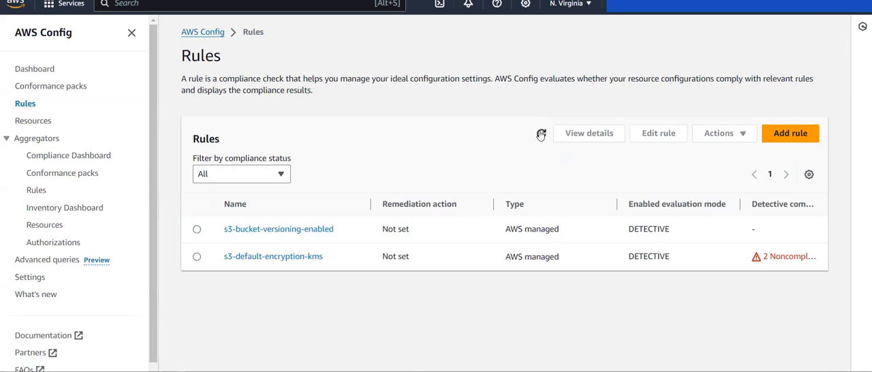
{"action": "left_click", "coordinate": [541, 134]}
{"action": "left_click", "coordinate": [196, 229]}
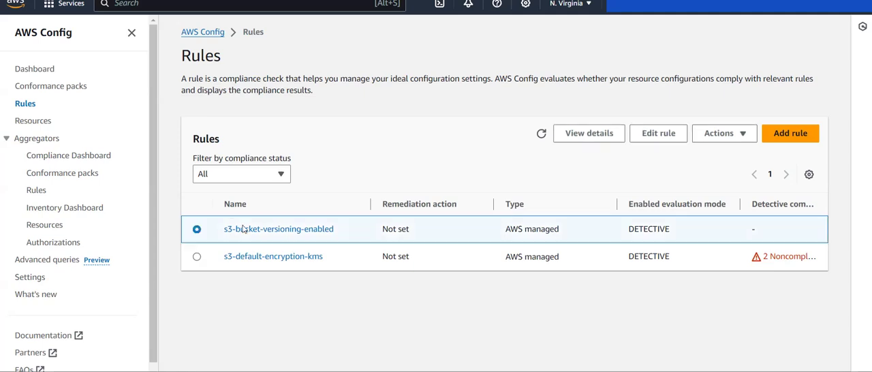
{"action": "left_click", "coordinate": [719, 134]}
{"action": "left_click", "coordinate": [716, 168]}
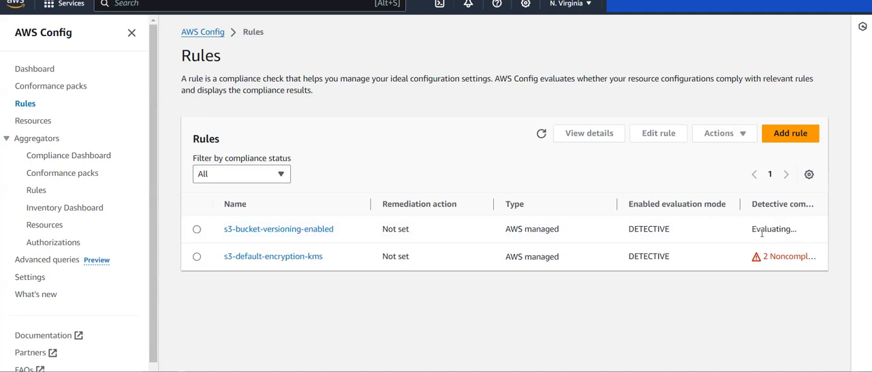
- Check the s3-bucket-versioning-enabled rule's refreshed resources in scope for evaluation results, and return to the rules list
{"action": "left_click", "coordinate": [296, 229]}
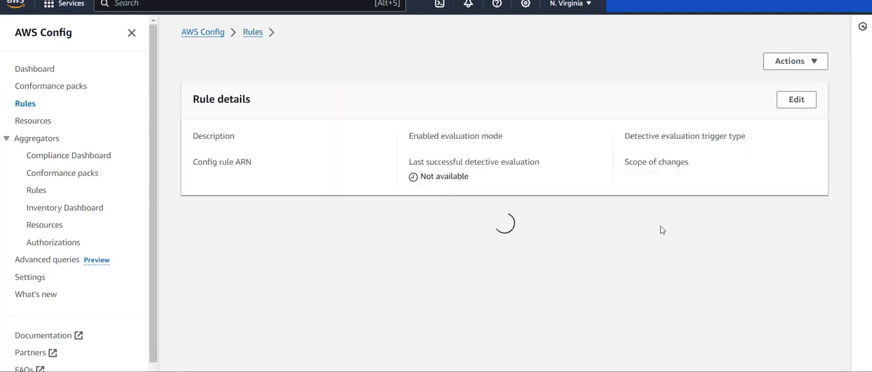
{"action": "scroll", "coordinate": [570, 231], "scroll_direction": "down", "scroll_amount": 2}
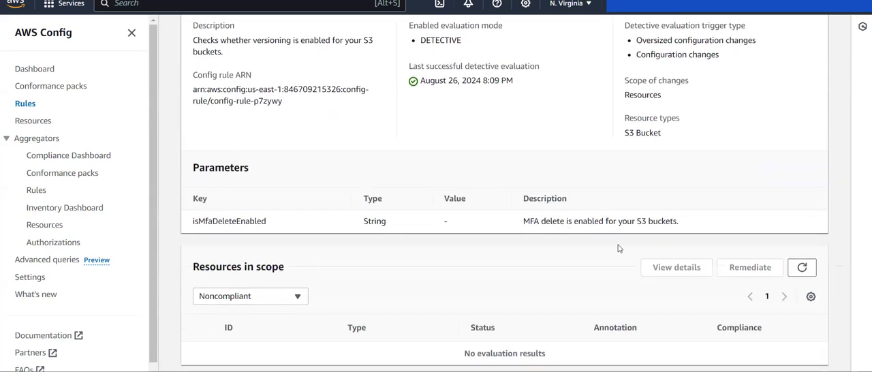
{"action": "left_click", "coordinate": [809, 270]}
{"action": "scroll", "coordinate": [609, 184], "scroll_direction": "up", "scroll_amount": 2}
{"action": "scroll", "coordinate": [537, 208], "scroll_direction": "left", "scroll_amount": 5}
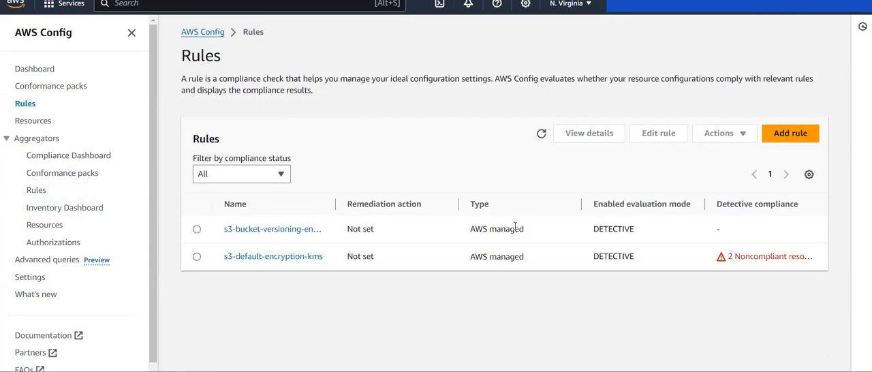
- Refresh the rules list, run another re-evaluation of the s3-bucket-versioning-enabled rule, and reload its compliance status
{"action": "left_click", "coordinate": [541, 133]}
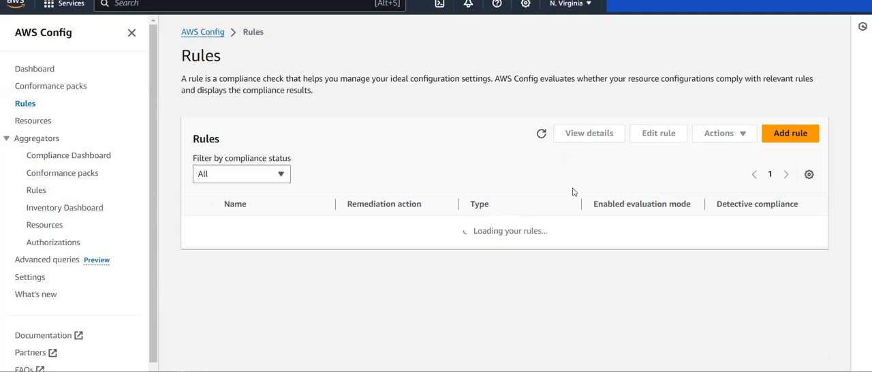
{"action": "left_click", "coordinate": [541, 133]}
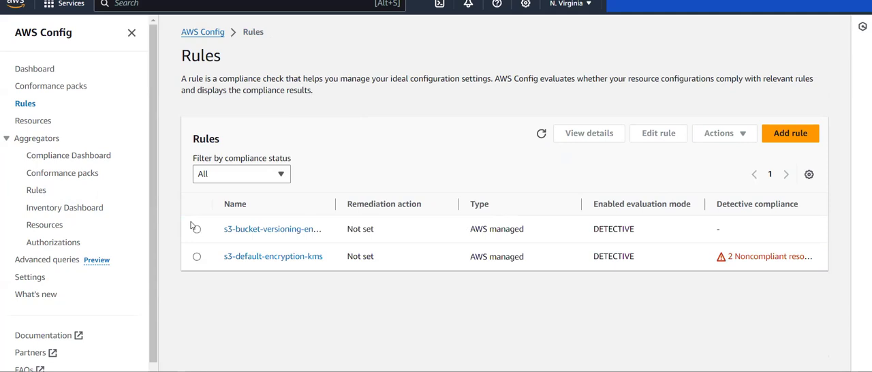
{"action": "left_click", "coordinate": [198, 229]}
{"action": "left_click", "coordinate": [723, 134]}
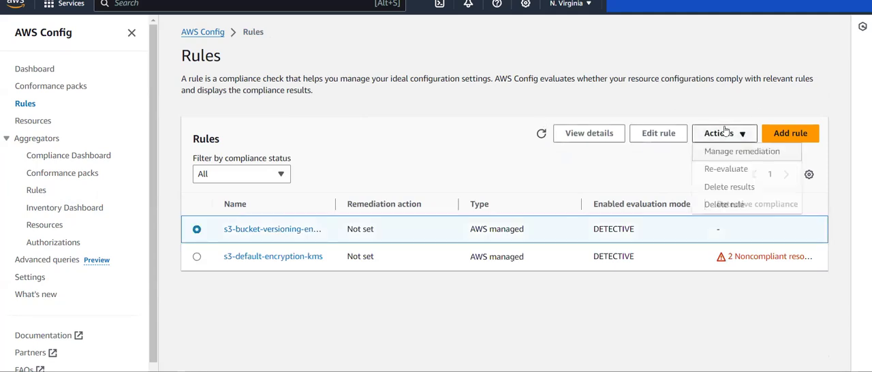
{"action": "left_click", "coordinate": [734, 169]}
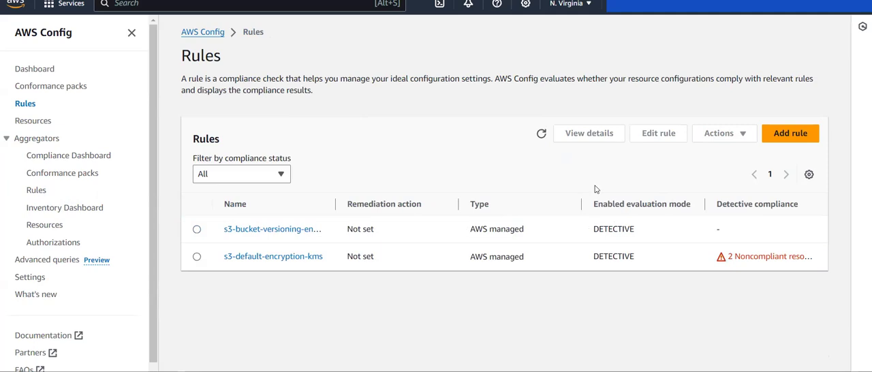
{"action": "left_click", "coordinate": [541, 133]}
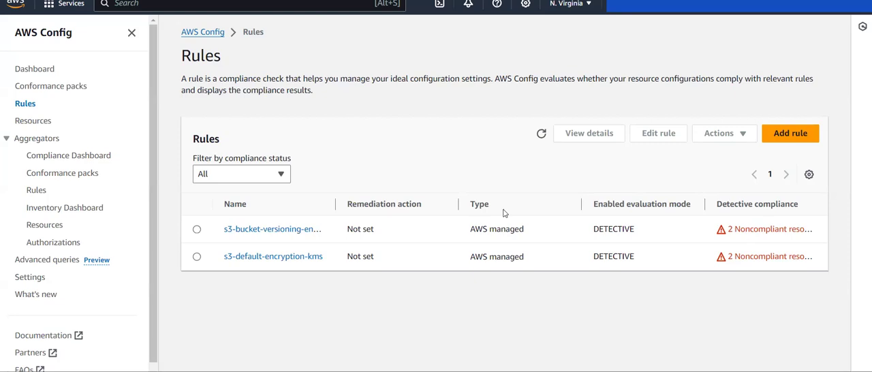
- Widen the Name column of the rules list and view the noncompliant resources in scope of the s3-bucket-versioning-enabled rule
{"action": "left_click", "coordinate": [276, 230]}
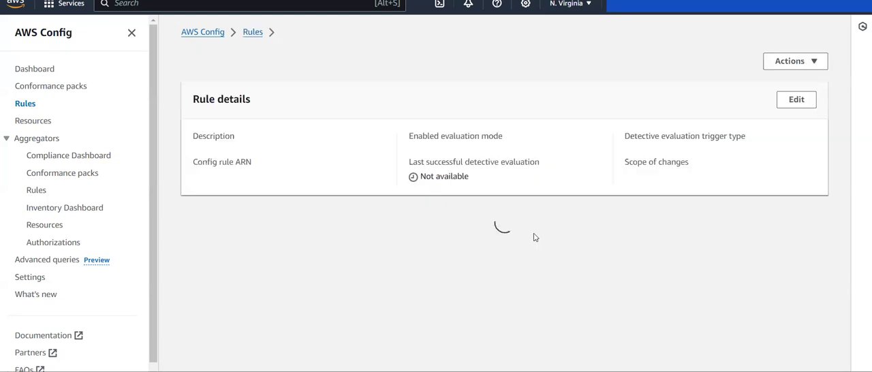
{"action": "key", "text": "alt+Left"}
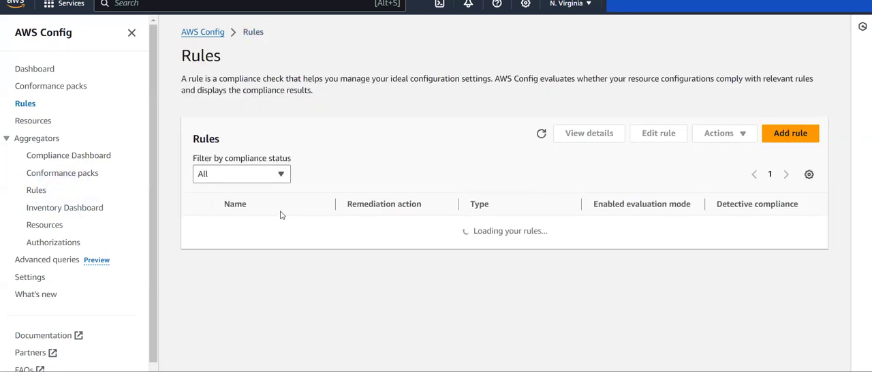
{"action": "left_click_drag", "start_coordinate": [336, 204], "coordinate": [442, 203]}
{"action": "left_click", "coordinate": [301, 236]}
{"action": "scroll", "coordinate": [396, 292], "scroll_direction": "down", "scroll_amount": 5}
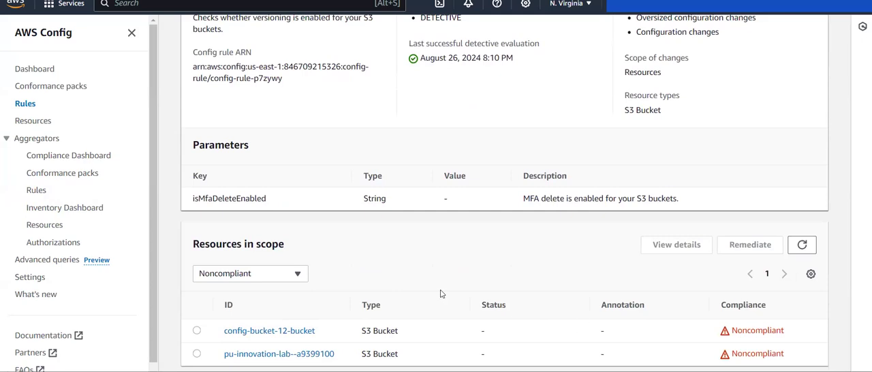
- Filter the resources in scope to All and check the compliance of the config bucket whose name ends in the account ID
{"action": "left_click", "coordinate": [283, 278]}
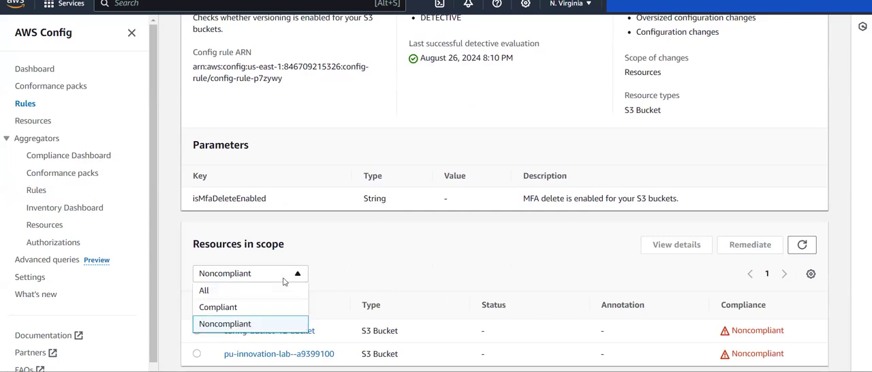
{"action": "left_click", "coordinate": [215, 292]}
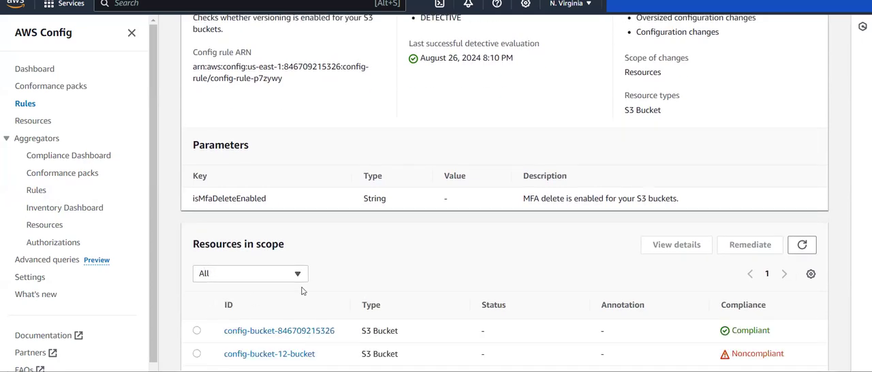
{"action": "scroll", "coordinate": [303, 290], "scroll_direction": "down", "scroll_amount": 1}
{"action": "left_click_drag", "start_coordinate": [342, 314], "coordinate": [224, 309]}
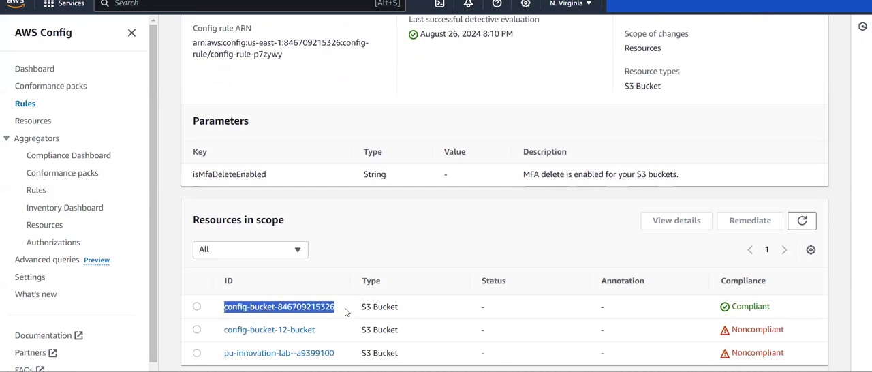
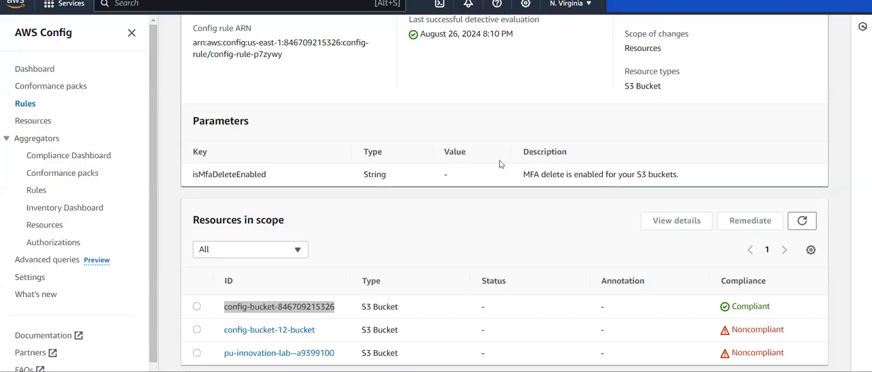
- Return to the AWS Config rules list and start adding a new rule of the AWS managed type
{"action": "scroll", "coordinate": [502, 165], "scroll_direction": "up", "scroll_amount": 3}
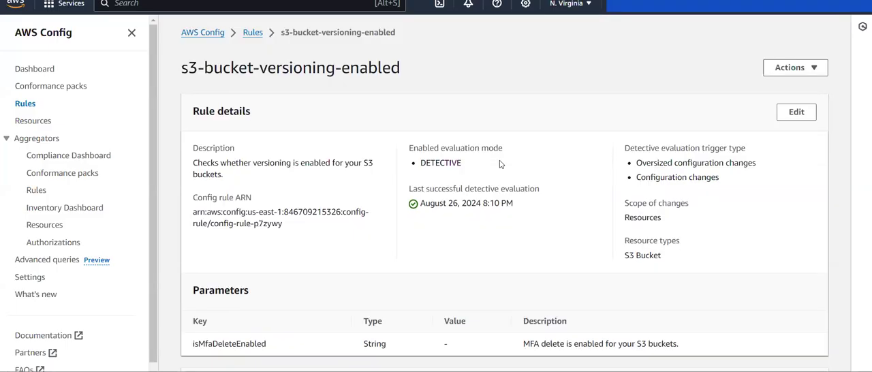
{"action": "left_click", "coordinate": [212, 38]}
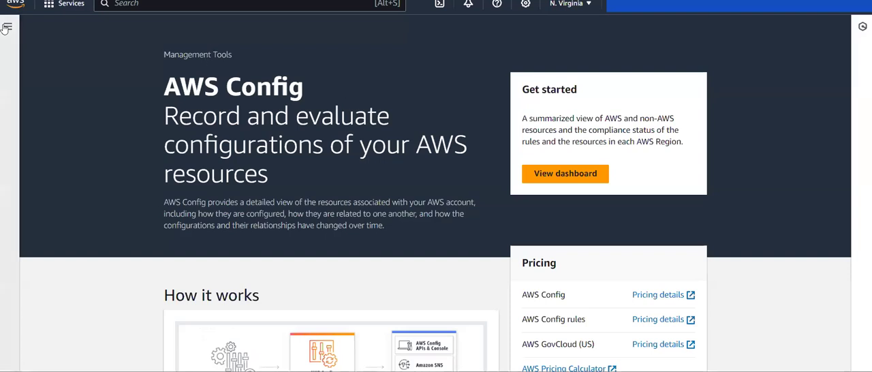
{"action": "left_click", "coordinate": [6, 28]}
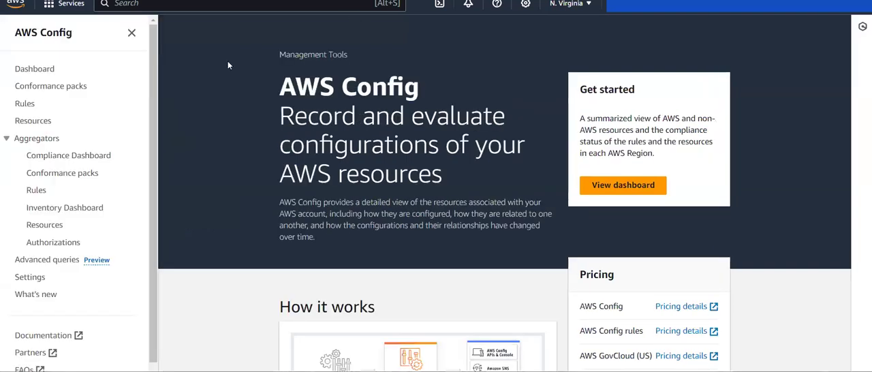
{"action": "scroll", "coordinate": [45, 208], "scroll_direction": "down", "scroll_amount": 1}
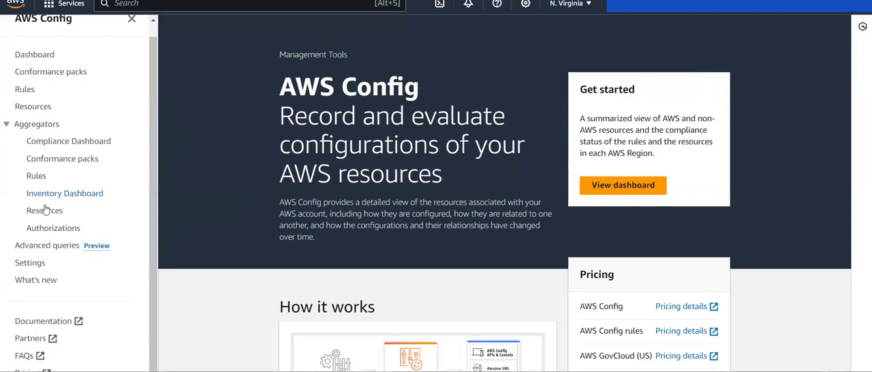
{"action": "left_click", "coordinate": [24, 88]}
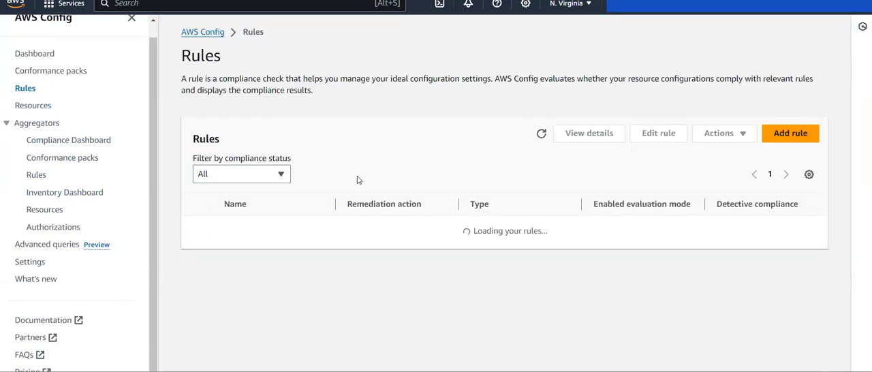
{"action": "left_click", "coordinate": [793, 134]}
{"action": "scroll", "coordinate": [381, 264], "scroll_direction": "down", "scroll_amount": 1}
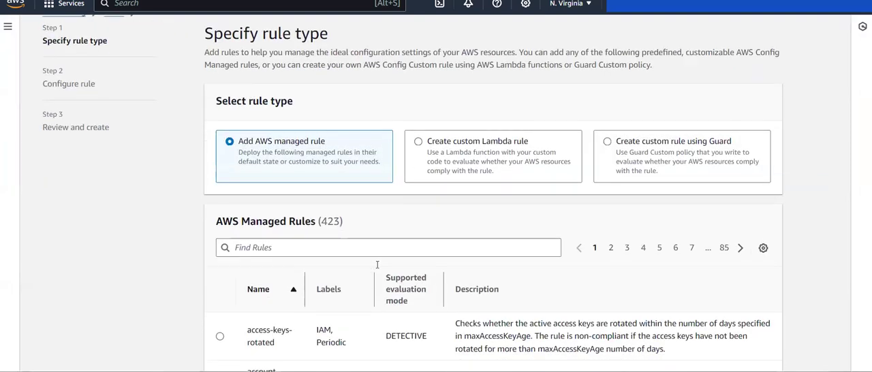
{"action": "left_click", "coordinate": [481, 136]}
{"action": "left_click", "coordinate": [262, 154]}
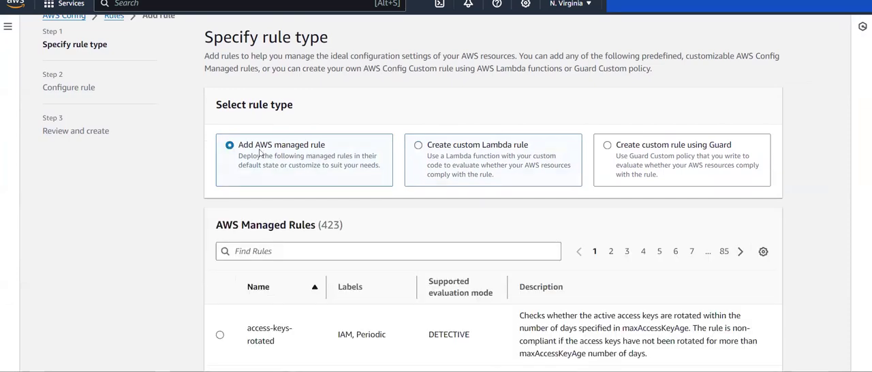
{"action": "left_click", "coordinate": [318, 250]}
{"action": "type", "text": "ec2"}
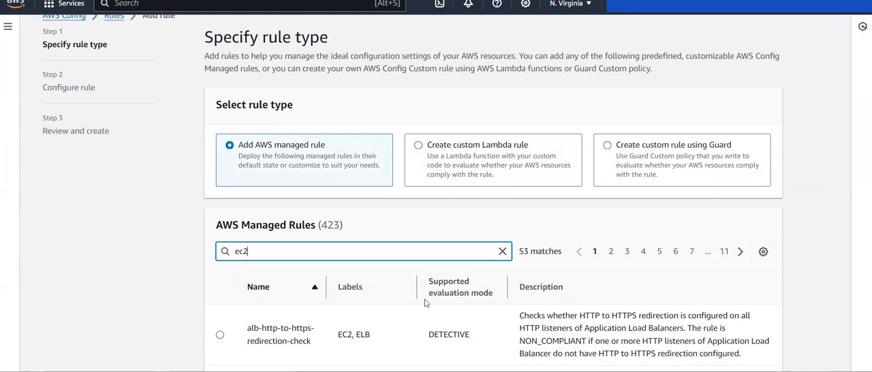
{"action": "scroll", "coordinate": [425, 302], "scroll_direction": "down", "scroll_amount": 3}
{"action": "scroll", "coordinate": [425, 302], "scroll_direction": "up", "scroll_amount": 3}
{"action": "key", "text": "BackSpace"}
{"action": "key", "text": "BackSpace"}
{"action": "key", "text": "BackSpace"}
- Filter the AWS managed rules by "tags", select required-tags, and proceed to configuring the rule
{"action": "type", "text": "tags"}
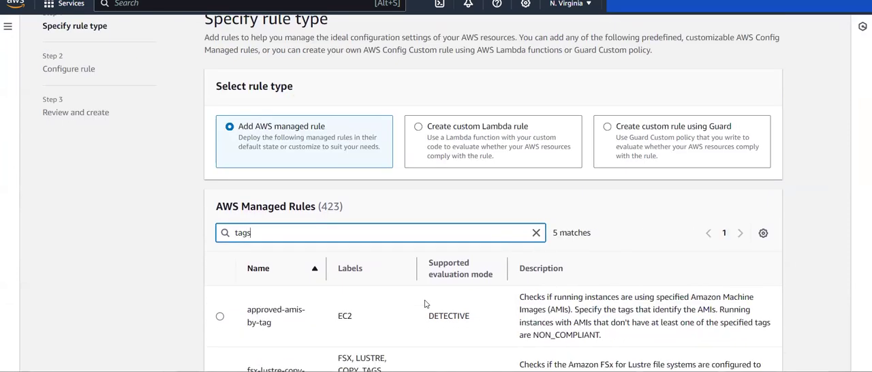
{"action": "scroll", "coordinate": [425, 303], "scroll_direction": "down", "scroll_amount": 5}
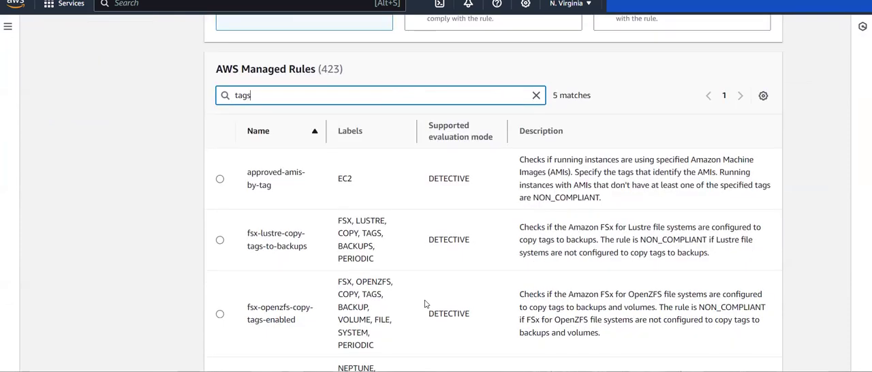
{"action": "left_click", "coordinate": [220, 325]}
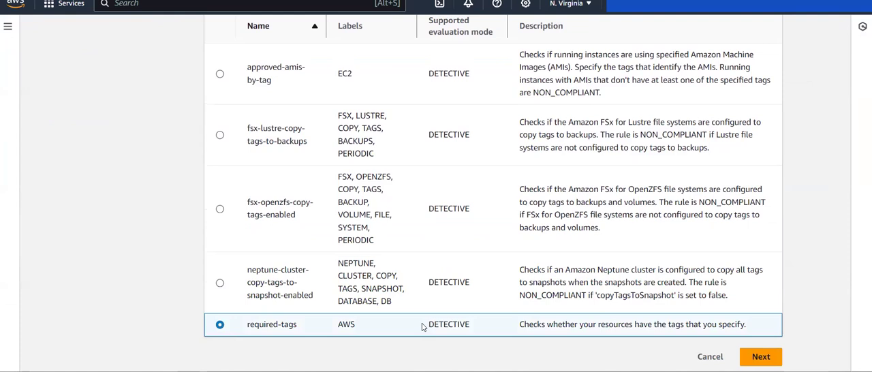
{"action": "scroll", "coordinate": [422, 327], "scroll_direction": "up", "scroll_amount": 5}
{"action": "scroll", "coordinate": [348, 262], "scroll_direction": "down", "scroll_amount": 5}
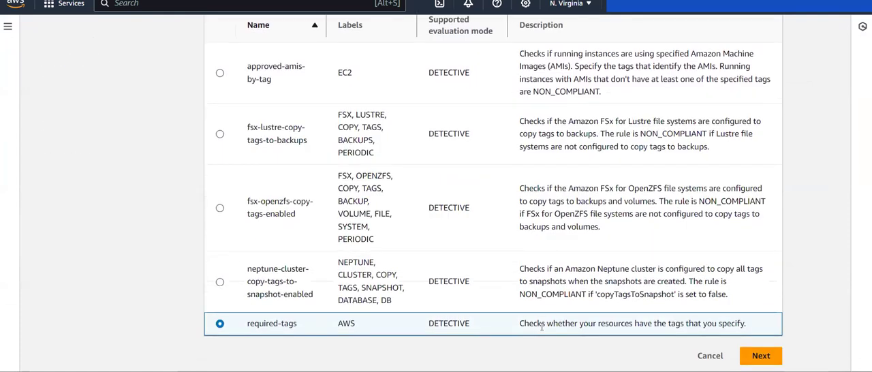
{"action": "left_click_drag", "start_coordinate": [481, 327], "coordinate": [416, 325]}
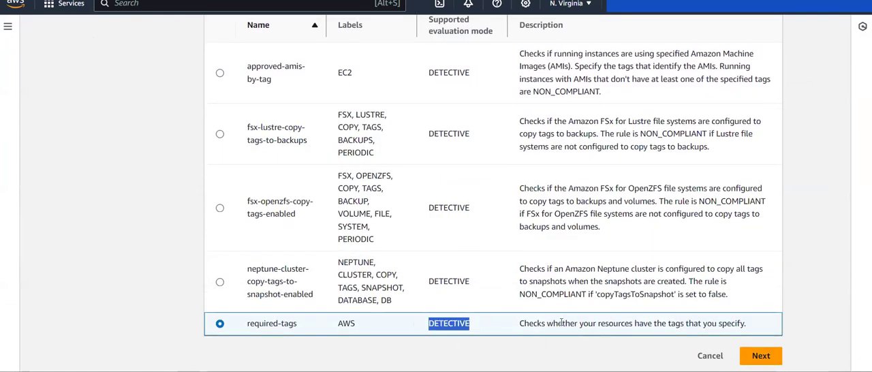
{"action": "left_click_drag", "start_coordinate": [529, 324], "coordinate": [746, 334]}
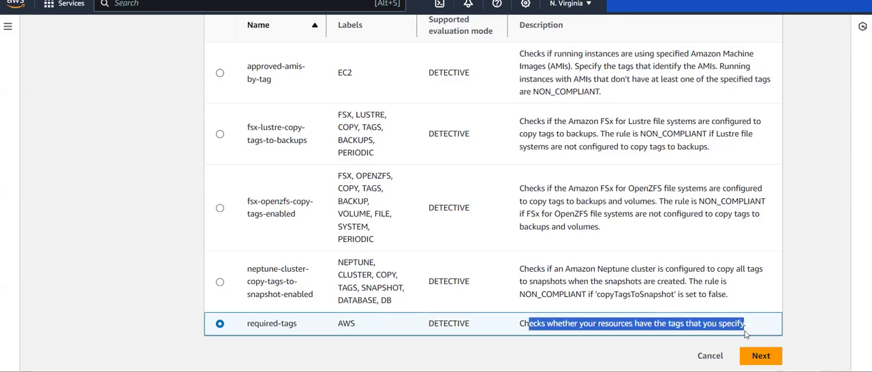
{"action": "left_click", "coordinate": [746, 334]}
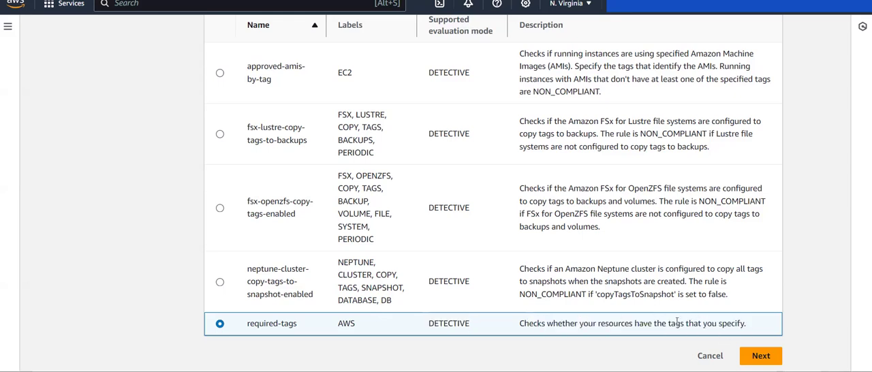
{"action": "left_click", "coordinate": [761, 356]}
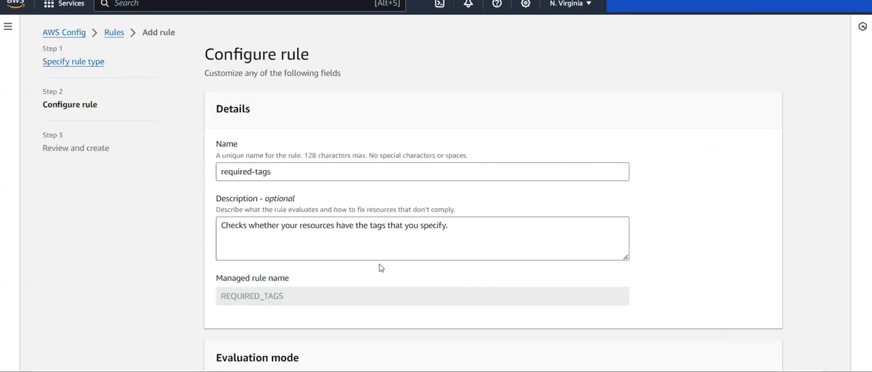
- Limit the required-tags rule's scope to the AWS resources category with AWS EC2 Instance as the resource type
{"action": "scroll", "coordinate": [380, 268], "scroll_direction": "down", "scroll_amount": 8}
{"action": "scroll", "coordinate": [485, 270], "scroll_direction": "up", "scroll_amount": 4}
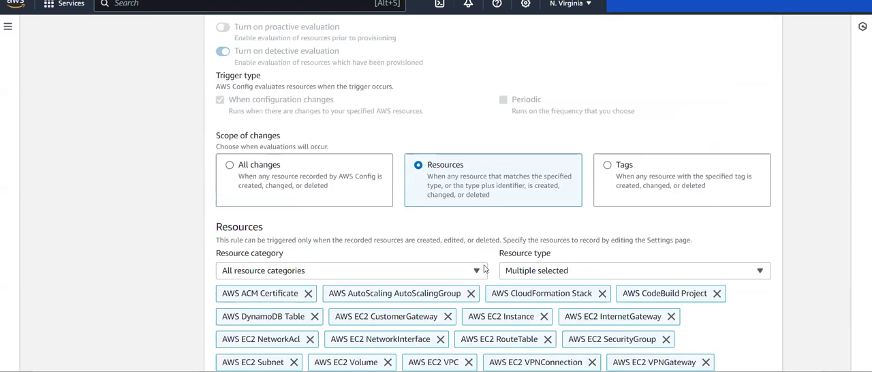
{"action": "scroll", "coordinate": [443, 231], "scroll_direction": "down", "scroll_amount": 1}
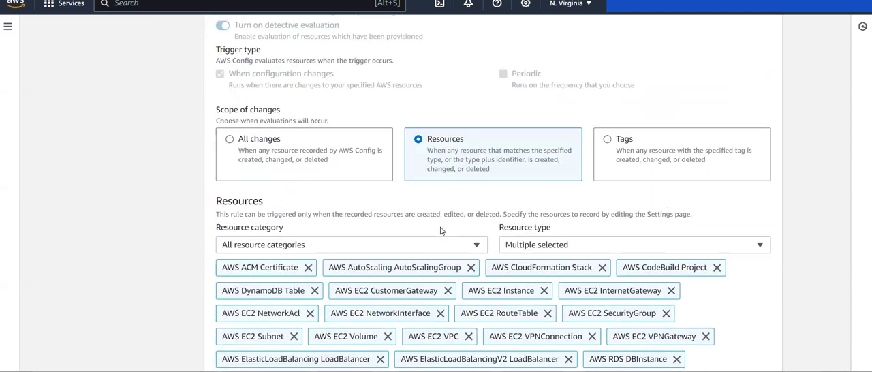
{"action": "left_click", "coordinate": [587, 241]}
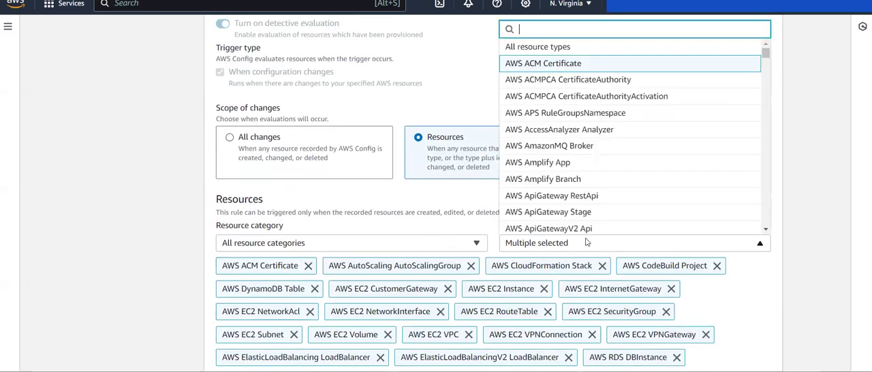
{"action": "left_click", "coordinate": [425, 239]}
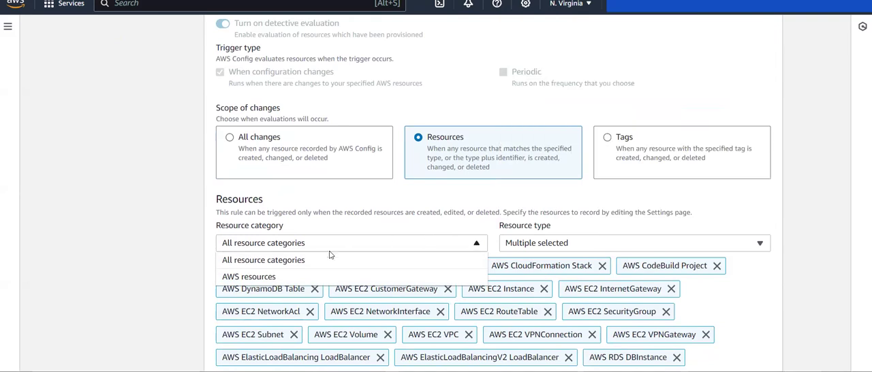
{"action": "left_click", "coordinate": [278, 278]}
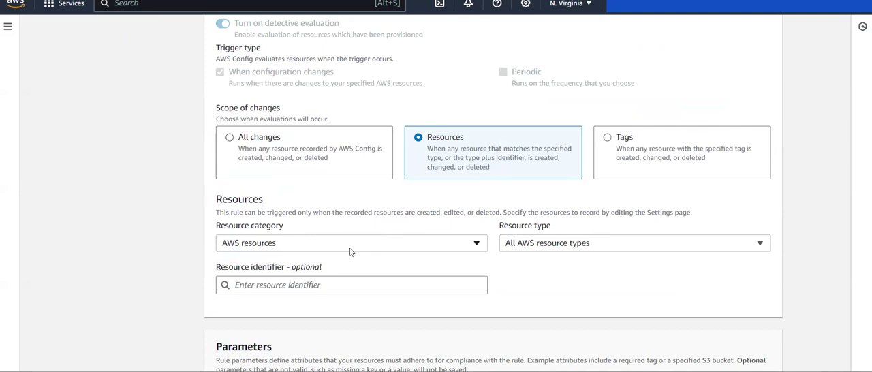
{"action": "left_click", "coordinate": [524, 244]}
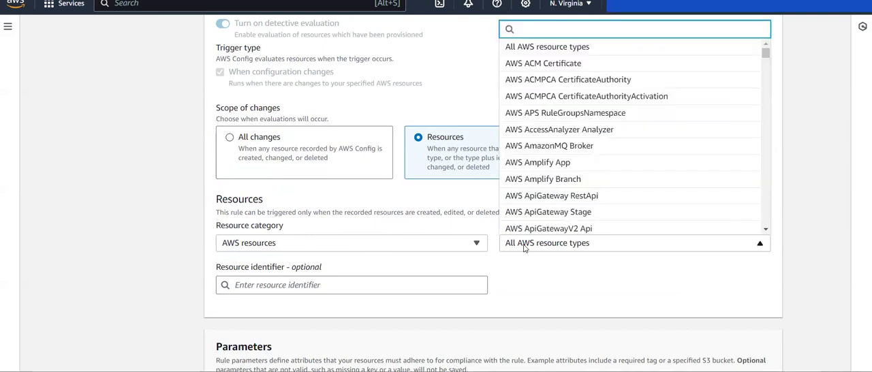
{"action": "type", "text": "ec2"}
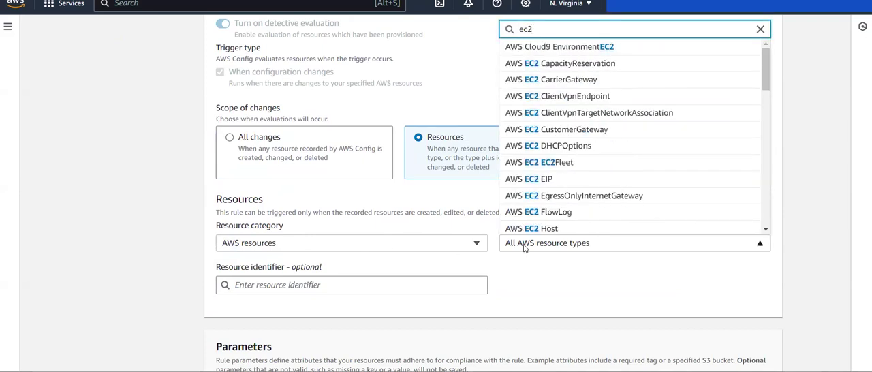
{"action": "type", "text": " in"}
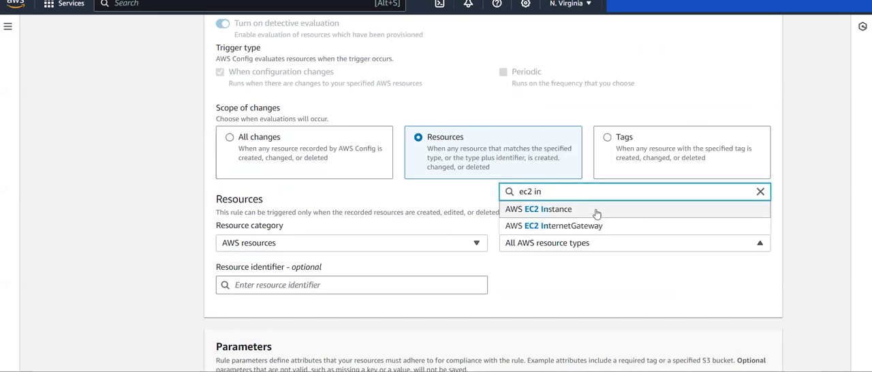
{"action": "left_click", "coordinate": [596, 211]}
- Set the rule parameters tag1Key to k1 and tag1Value to v1
{"action": "scroll", "coordinate": [505, 267], "scroll_direction": "down", "scroll_amount": 3}
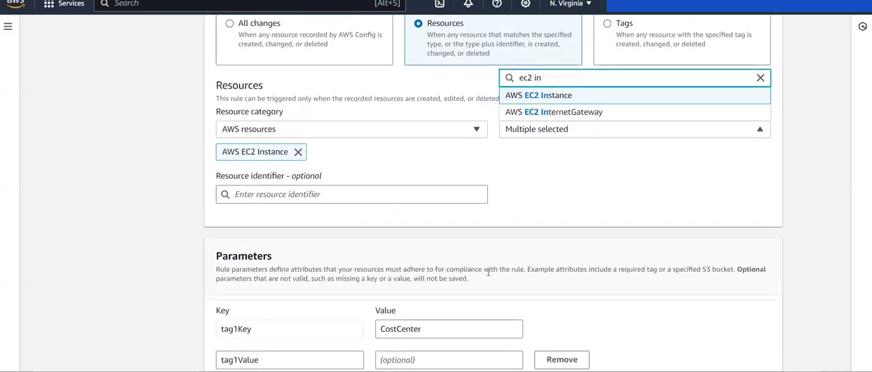
{"action": "left_click", "coordinate": [424, 212]}
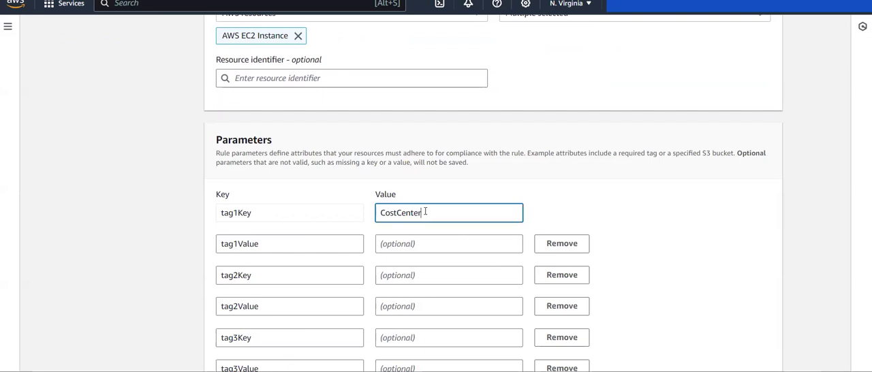
{"action": "key", "text": "BackSpace"}
{"action": "key", "text": "BackSpace"}
{"action": "key", "text": "BackSpace"}
{"action": "key", "text": "BackSpace"}
{"action": "key", "text": "BackSpace"}
{"action": "key", "text": "BackSpace"}
{"action": "key", "text": "BackSpace"}
{"action": "key", "text": "BackSpace"}
{"action": "key", "text": "BackSpace"}
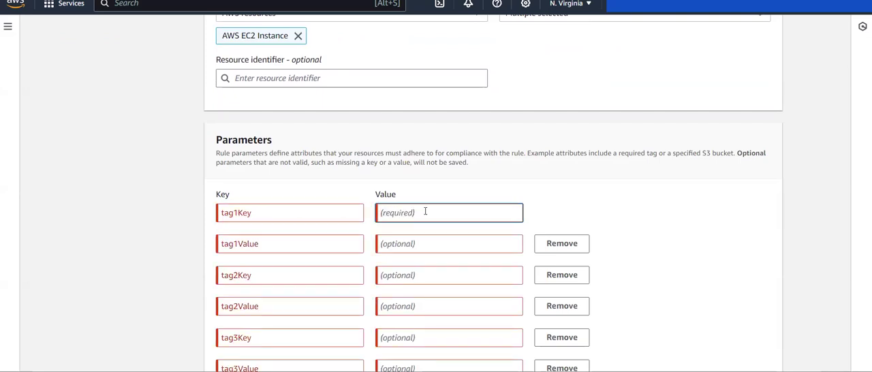
{"action": "type", "text": "k1"}
{"action": "left_click", "coordinate": [422, 240]}
{"action": "type", "text": "v1"}
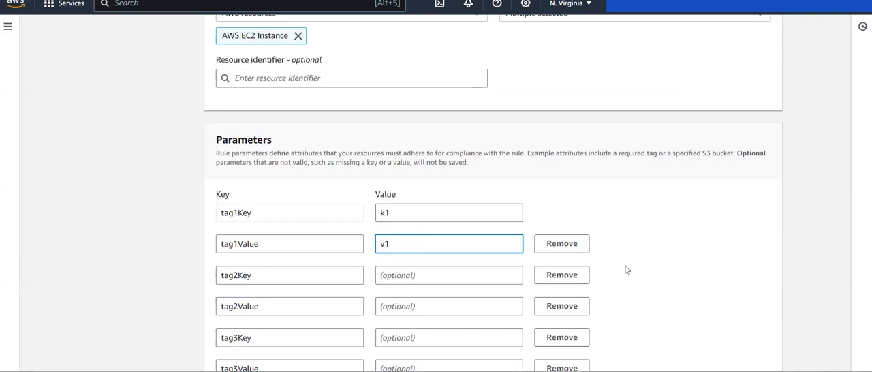
- Remove the unused parameter rows after tag1Value and the empty rule tag row
{"action": "left_click", "coordinate": [570, 281]}
{"action": "left_click", "coordinate": [571, 281]}
{"action": "left_click", "coordinate": [571, 281]}
{"action": "left_click", "coordinate": [571, 280]}
{"action": "left_click", "coordinate": [571, 281]}
{"action": "left_click", "coordinate": [571, 281]}
{"action": "left_click", "coordinate": [571, 281]}
{"action": "left_click", "coordinate": [571, 280]}
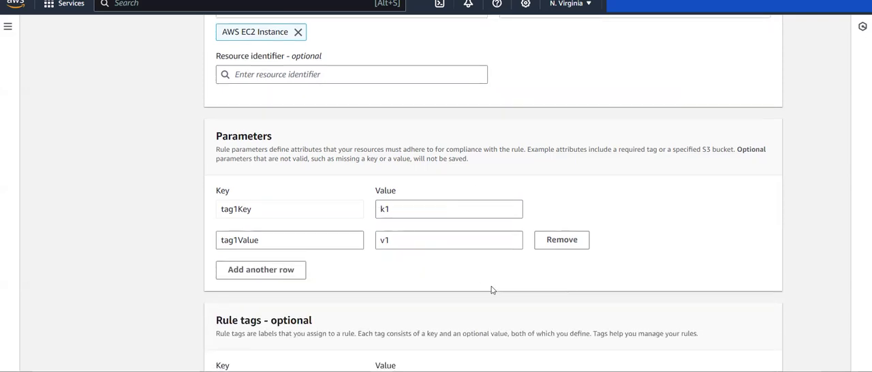
{"action": "scroll", "coordinate": [492, 288], "scroll_direction": "down", "scroll_amount": 3}
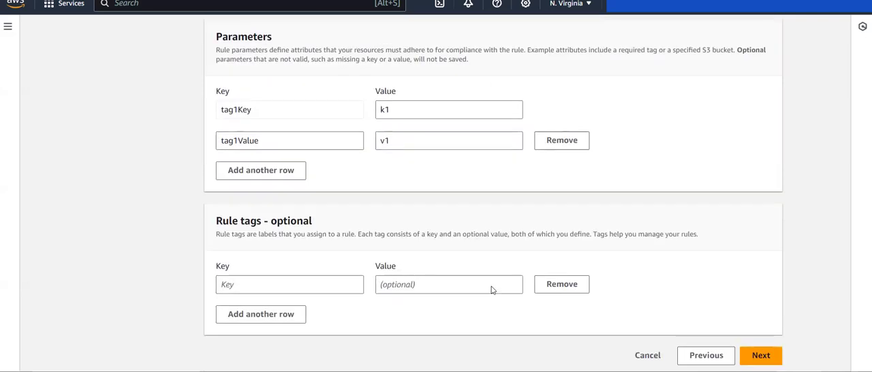
{"action": "left_click", "coordinate": [579, 292]}
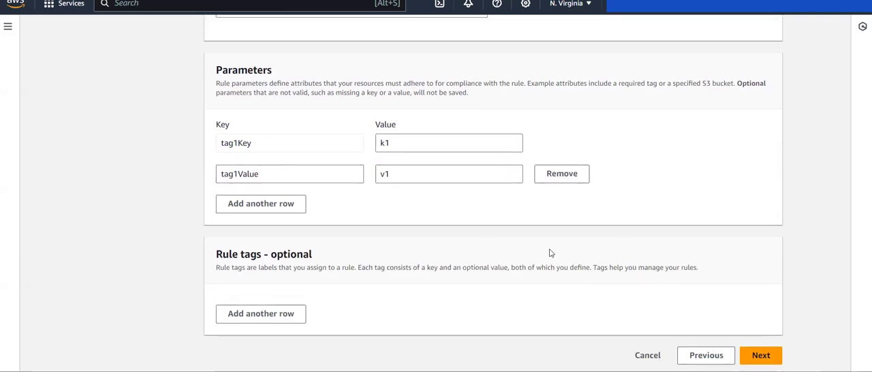
- Review the required-tags rule's settings and save it to the account
{"action": "left_click", "coordinate": [760, 355]}
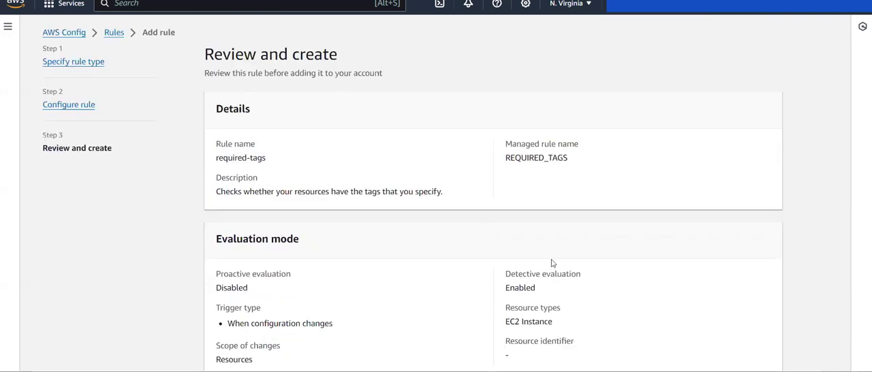
{"action": "scroll", "coordinate": [548, 261], "scroll_direction": "down", "scroll_amount": 3}
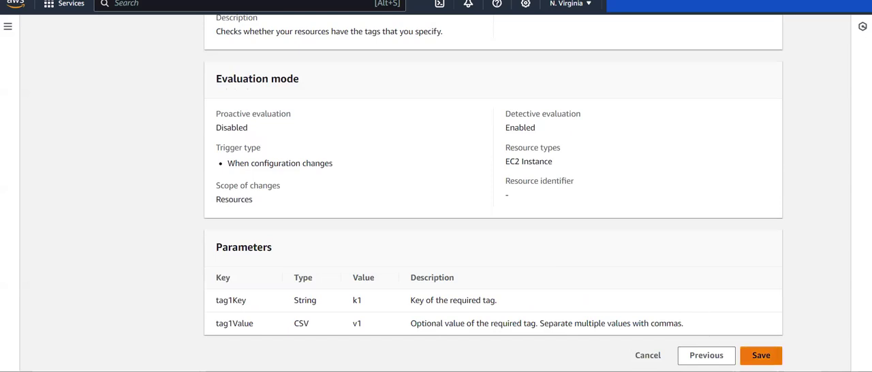
{"action": "left_click", "coordinate": [760, 355]}
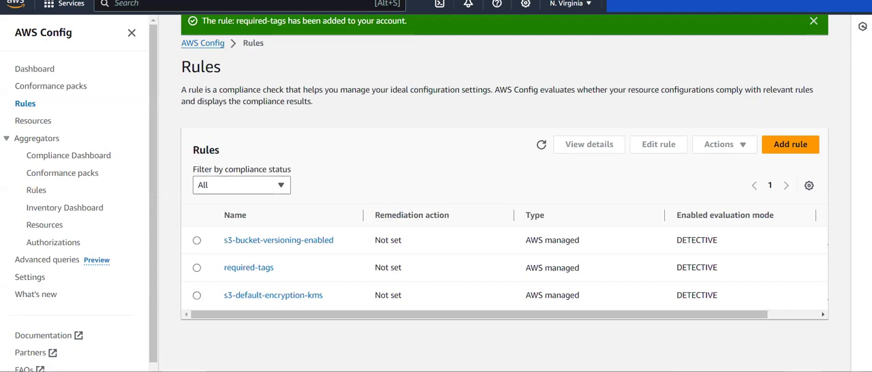
- Open the required-tags rule's details and check its noncompliant resources in scope
{"action": "left_click", "coordinate": [247, 268]}
{"action": "scroll", "coordinate": [425, 249], "scroll_direction": "down", "scroll_amount": 5}
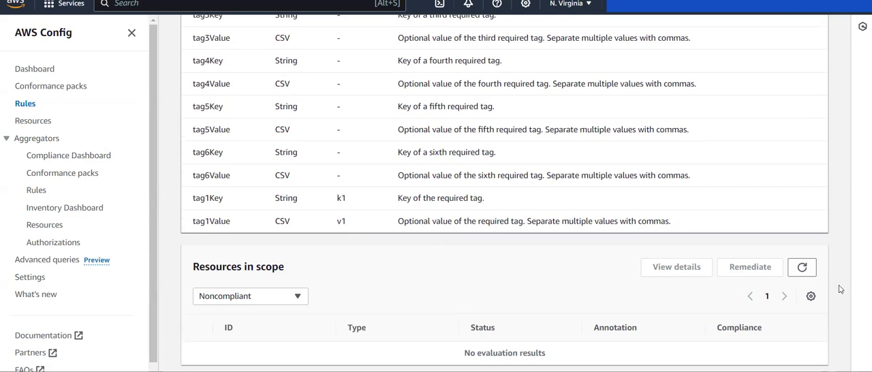
- Refresh the required-tags rule's resources in scope, check its last successful detective evaluation, and return to the rules list
{"action": "left_click", "coordinate": [801, 267]}
{"action": "scroll", "coordinate": [488, 239], "scroll_direction": "up", "scroll_amount": 6}
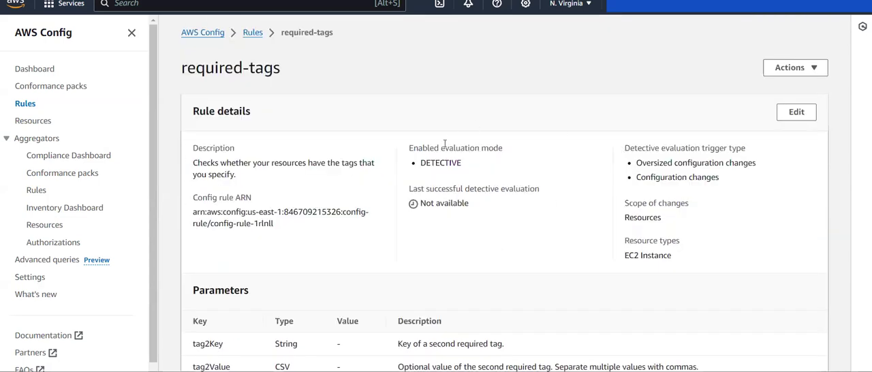
{"action": "left_click_drag", "start_coordinate": [410, 188], "coordinate": [544, 189]}
{"action": "left_click", "coordinate": [561, 191]}
{"action": "scroll", "coordinate": [516, 220], "scroll_direction": "down", "scroll_amount": 1}
{"action": "scroll", "coordinate": [516, 220], "scroll_direction": "down", "scroll_amount": 10}
{"action": "scroll", "coordinate": [515, 220], "scroll_direction": "left", "scroll_amount": 5}
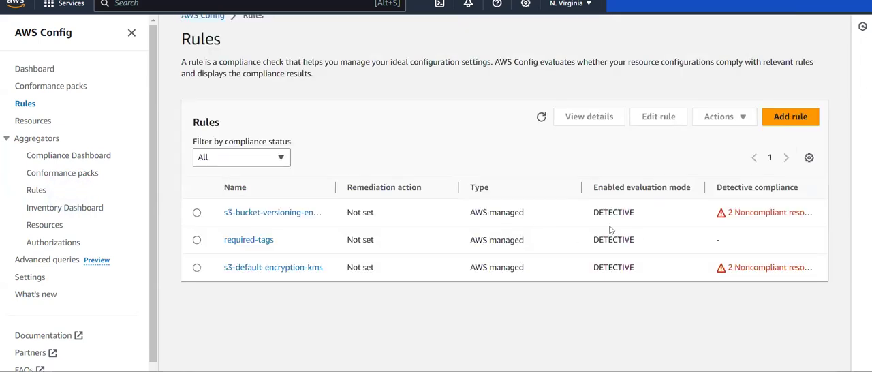
- Re-evaluate the required-tags rule and refresh the rules list until its evaluation finishes
{"action": "left_click", "coordinate": [197, 240]}
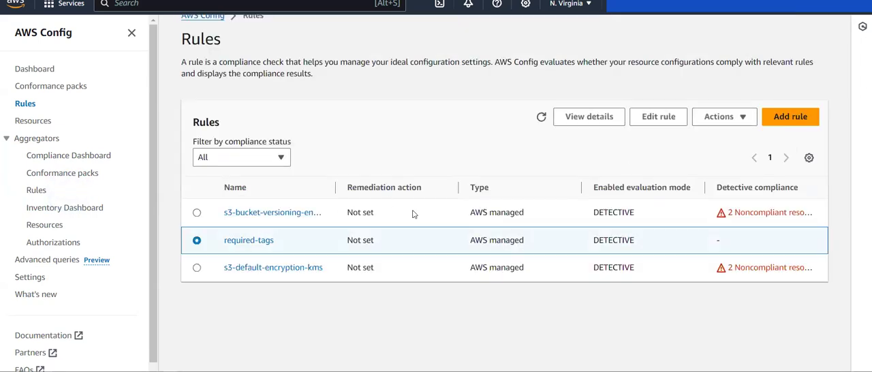
{"action": "left_click", "coordinate": [699, 124]}
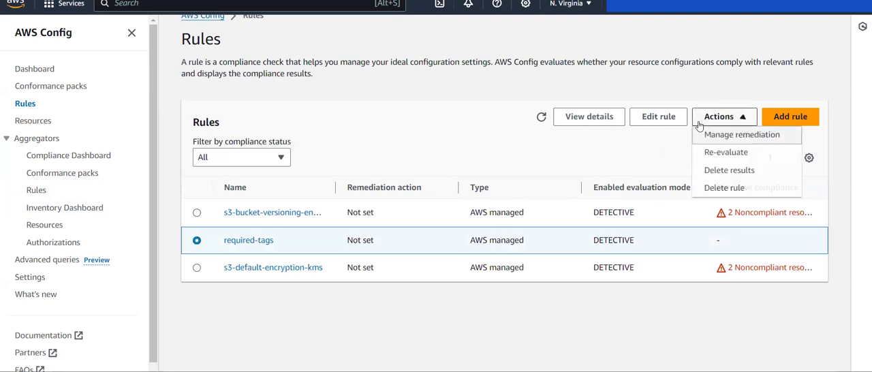
{"action": "left_click", "coordinate": [726, 153]}
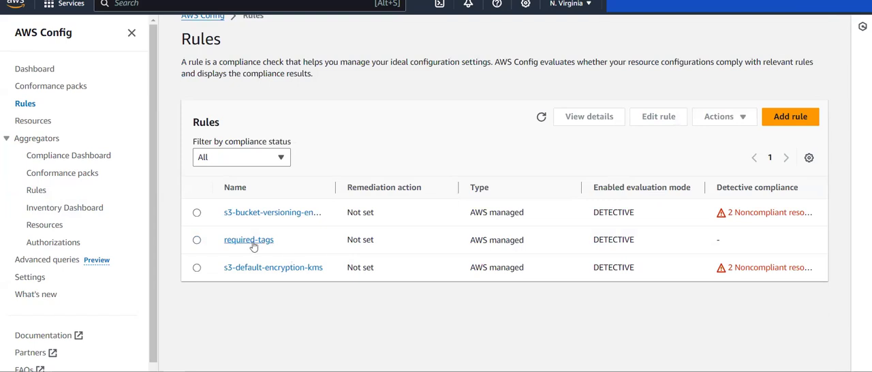
{"action": "left_click", "coordinate": [539, 116]}
{"action": "left_click", "coordinate": [540, 116]}
{"action": "left_click", "coordinate": [539, 116]}
{"action": "left_click", "coordinate": [539, 116]}
- Check the required-tags rule's last successful evaluation and all its resources in scope, then return to the rules list
{"action": "left_click", "coordinate": [241, 242]}
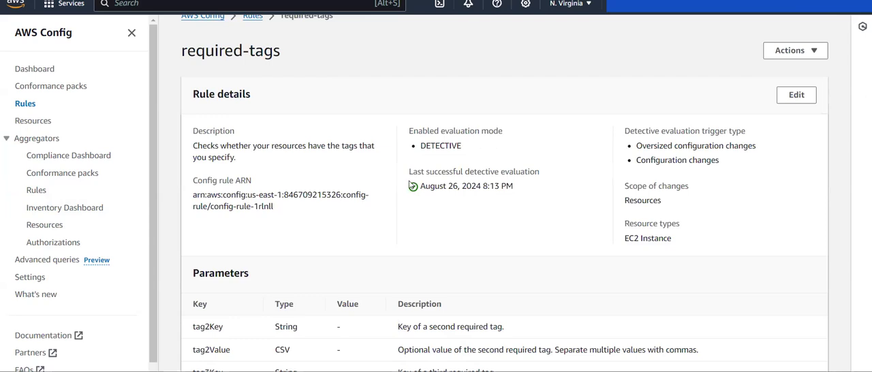
{"action": "left_click_drag", "start_coordinate": [408, 171], "coordinate": [541, 188]}
{"action": "left_click", "coordinate": [542, 187]}
{"action": "scroll", "coordinate": [542, 186], "scroll_direction": "down", "scroll_amount": 1}
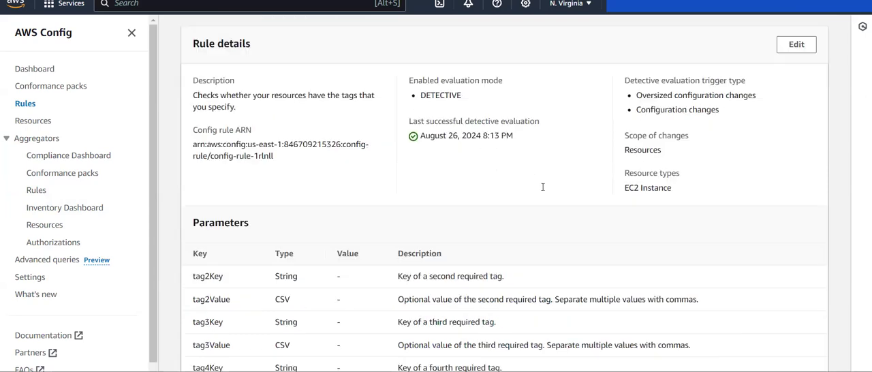
{"action": "scroll", "coordinate": [543, 187], "scroll_direction": "down", "scroll_amount": 5}
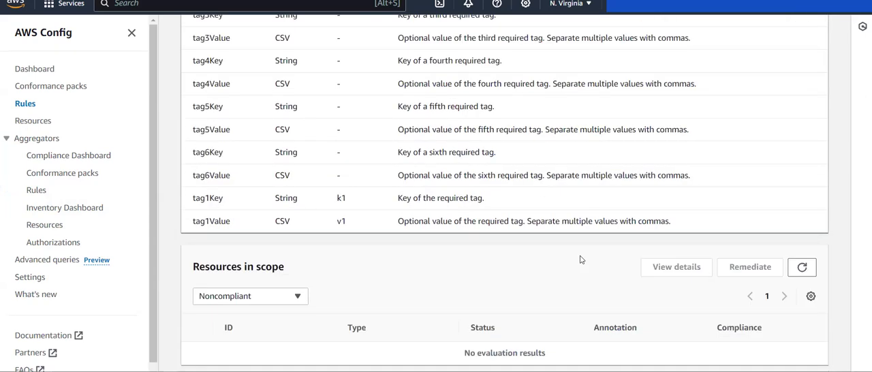
{"action": "left_click", "coordinate": [234, 298]}
{"action": "left_click", "coordinate": [224, 316]}
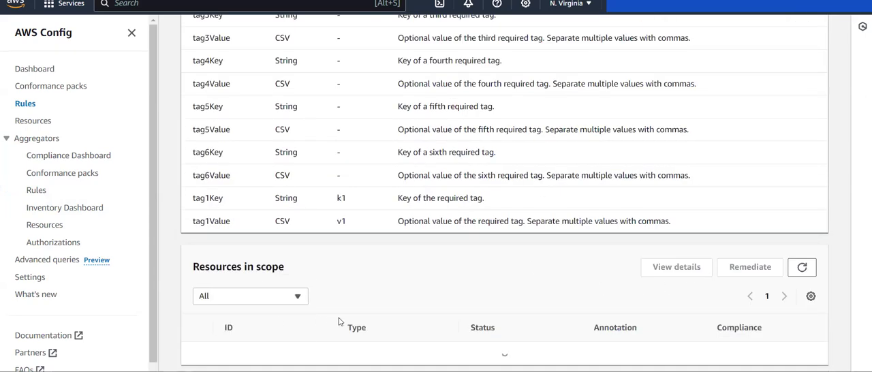
{"action": "scroll", "coordinate": [528, 201], "scroll_direction": "up", "scroll_amount": 6}
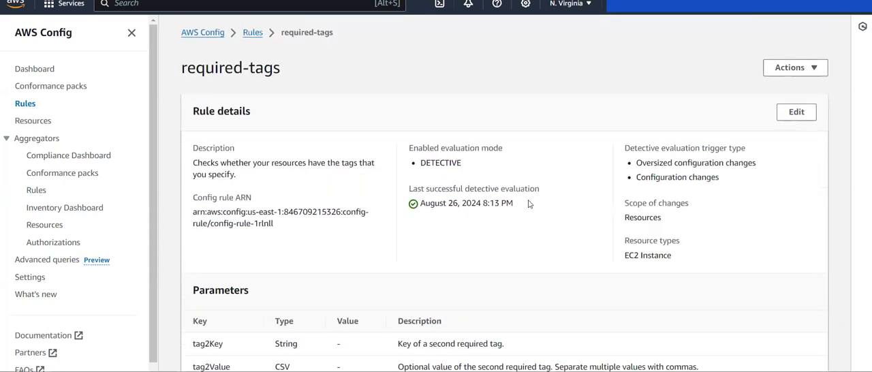
{"action": "scroll", "coordinate": [667, 158], "scroll_direction": "left", "scroll_amount": 5}
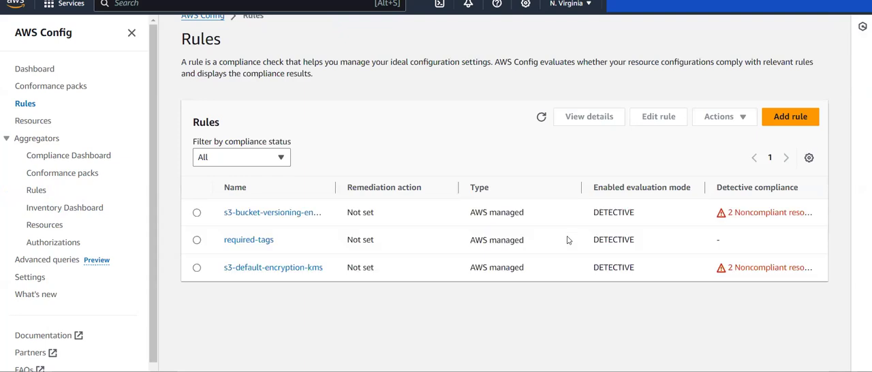
- Run another re-evaluation of the required-tags rule and refresh its compliance status in the rules list
{"action": "left_click", "coordinate": [541, 117]}
{"action": "left_click", "coordinate": [197, 241]}
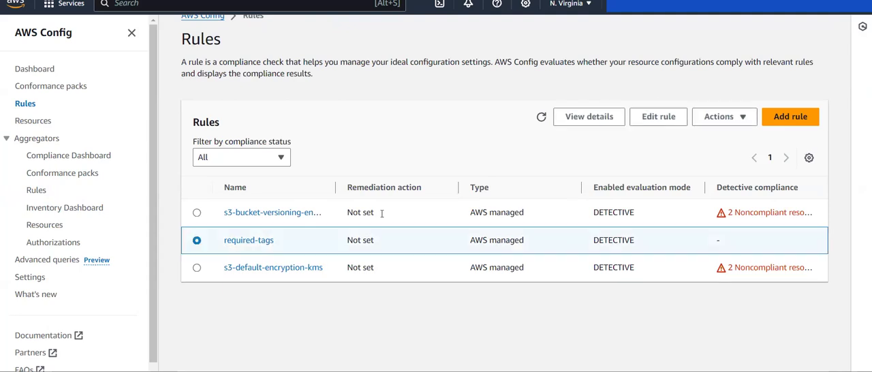
{"action": "left_click", "coordinate": [717, 117]}
{"action": "left_click", "coordinate": [706, 150]}
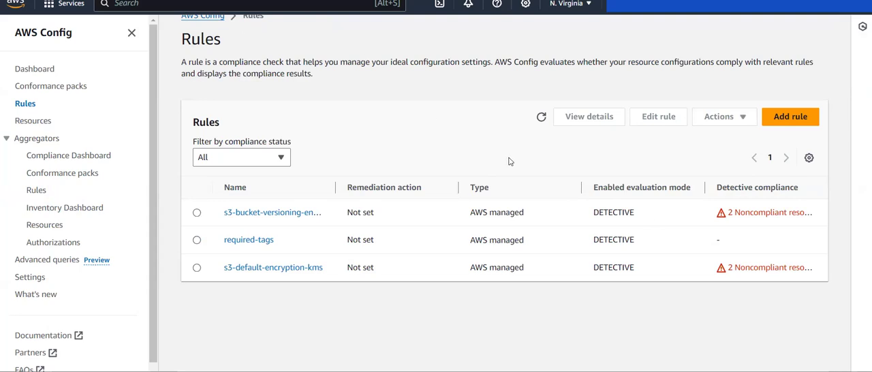
{"action": "left_click", "coordinate": [542, 116]}
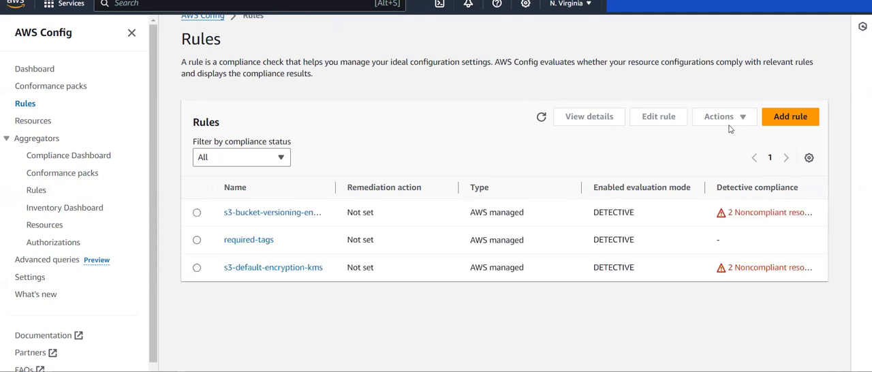
{"action": "left_click", "coordinate": [542, 118]}
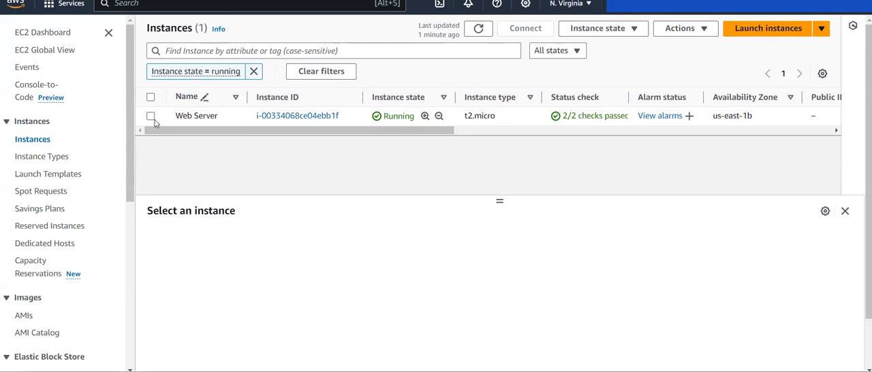
- Switch to the EC2 instances page and examine the tags of the running Web Server instance
{"action": "left_click", "coordinate": [152, 116]}
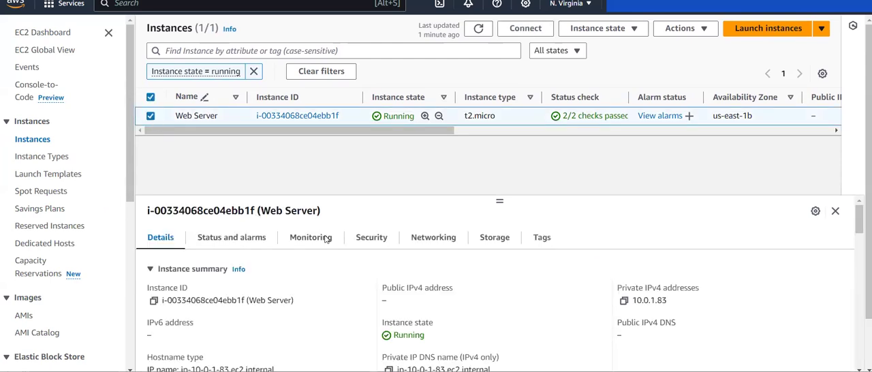
{"action": "left_click", "coordinate": [542, 237]}
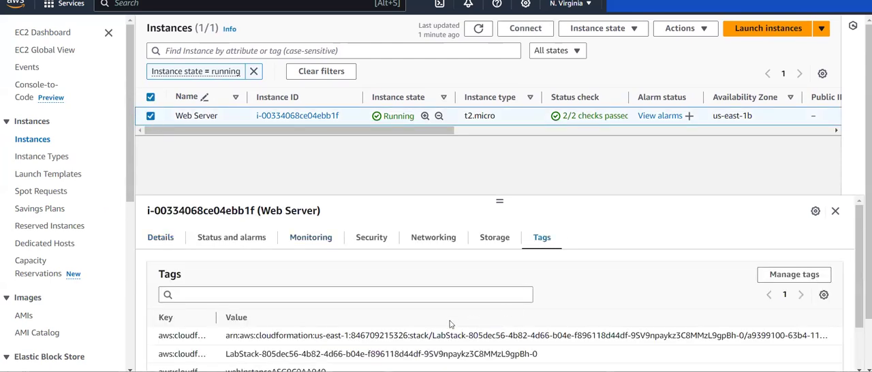
{"action": "scroll", "coordinate": [437, 323], "scroll_direction": "down", "scroll_amount": 2}
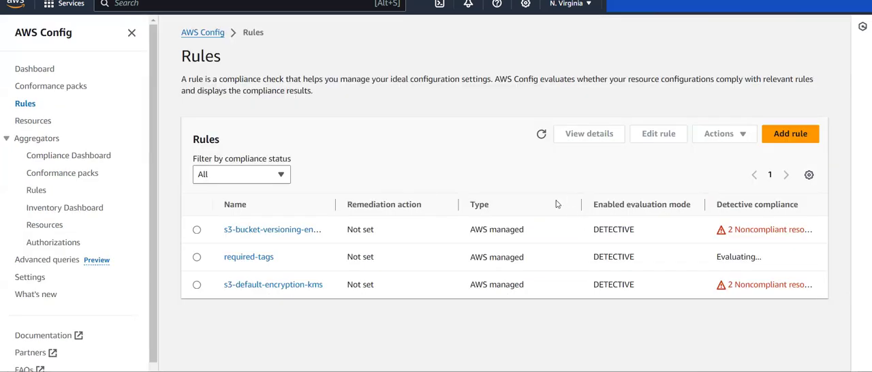
- Return to the AWS Config rules, refresh them, and check all resources in scope of the required-tags rule
{"action": "left_click", "coordinate": [541, 133]}
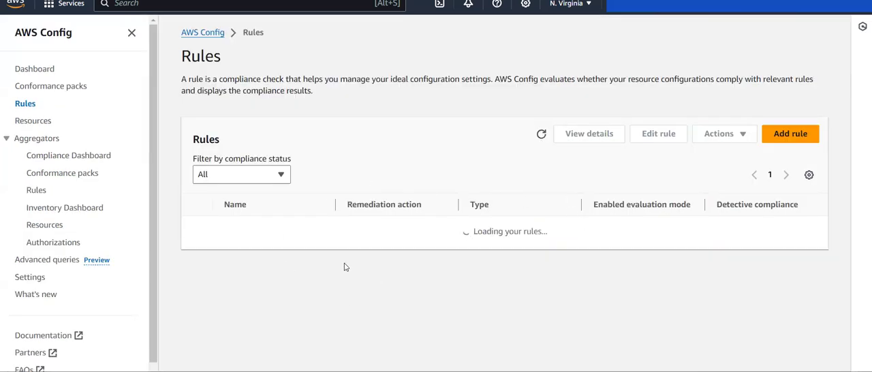
{"action": "left_click", "coordinate": [251, 259]}
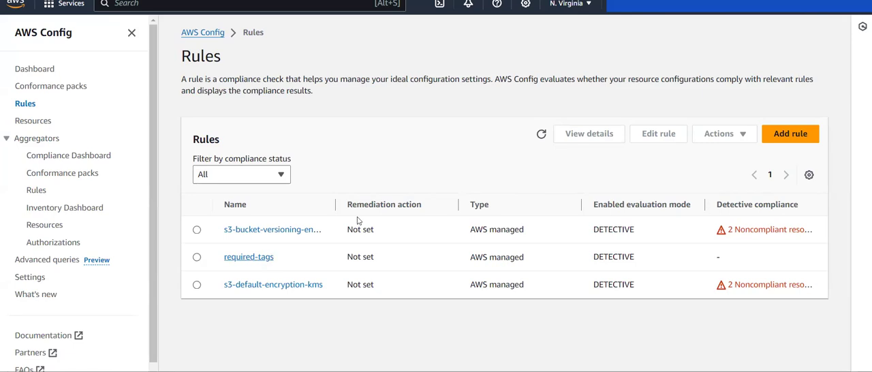
{"action": "scroll", "coordinate": [430, 204], "scroll_direction": "down", "scroll_amount": 5}
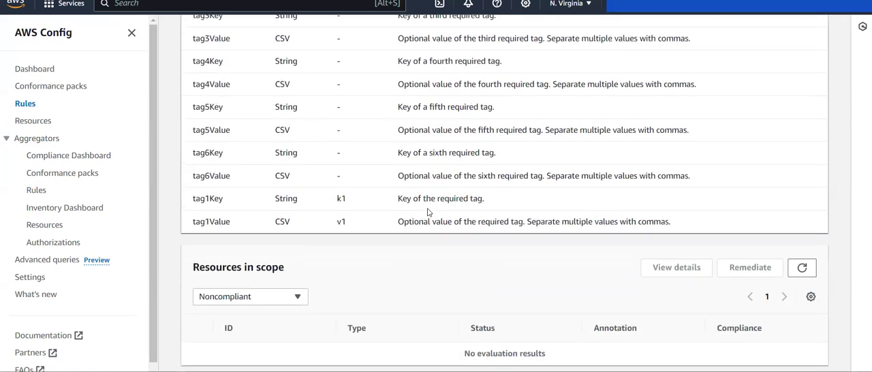
{"action": "left_click", "coordinate": [269, 300]}
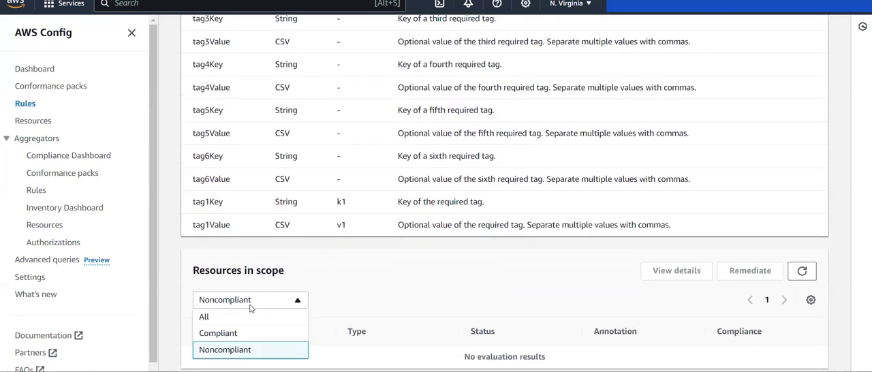
{"action": "left_click", "coordinate": [214, 316]}
{"action": "scroll", "coordinate": [387, 283], "scroll_direction": "up", "scroll_amount": 5}
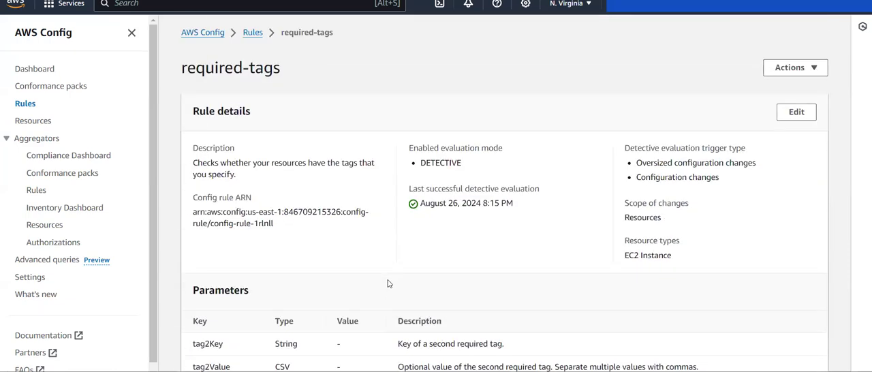
{"action": "scroll", "coordinate": [409, 159], "scroll_direction": "left", "scroll_amount": 5}
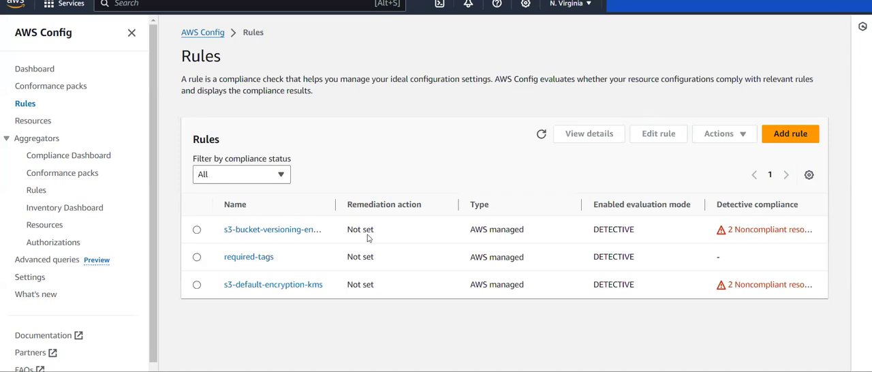
- Delete the required-tags rule's evaluation results, entering "confirm" as the written consent
{"action": "left_click", "coordinate": [198, 259]}
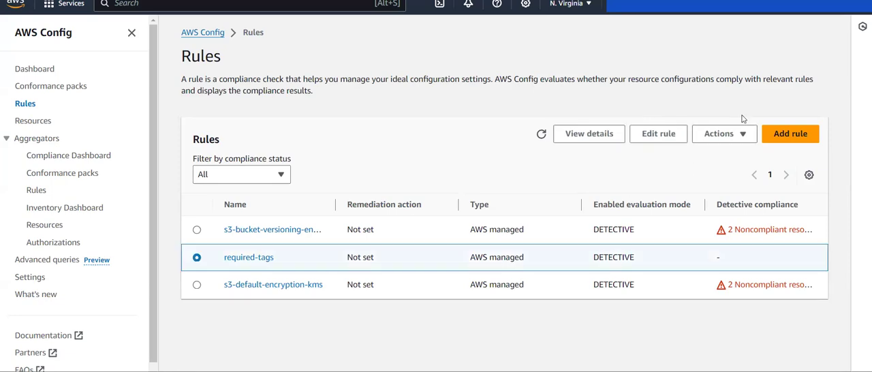
{"action": "left_click", "coordinate": [728, 136]}
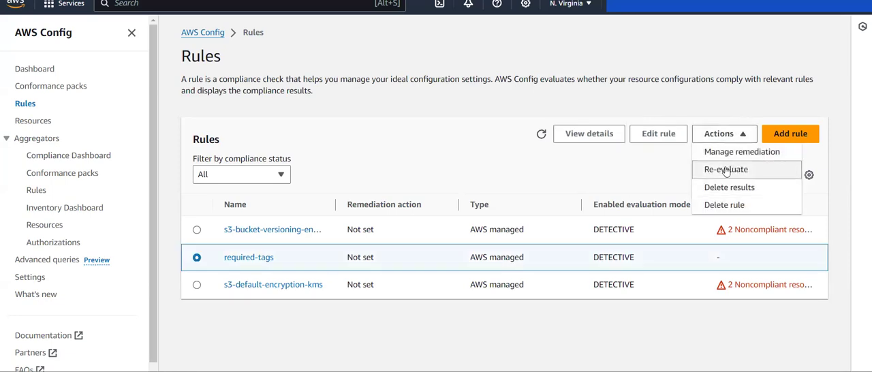
{"action": "left_click", "coordinate": [723, 190]}
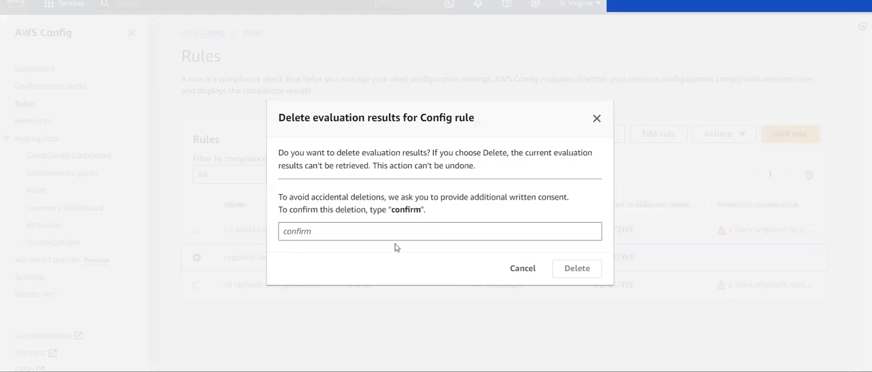
{"action": "left_click", "coordinate": [394, 235]}
{"action": "type", "text": "confirm"}
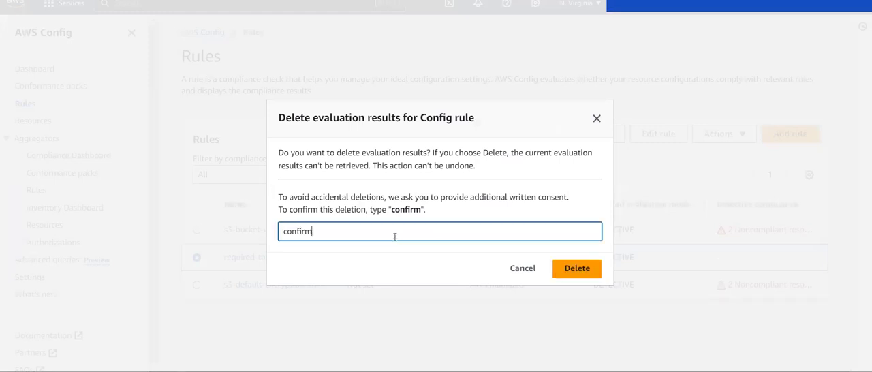
{"action": "left_click", "coordinate": [585, 270]}
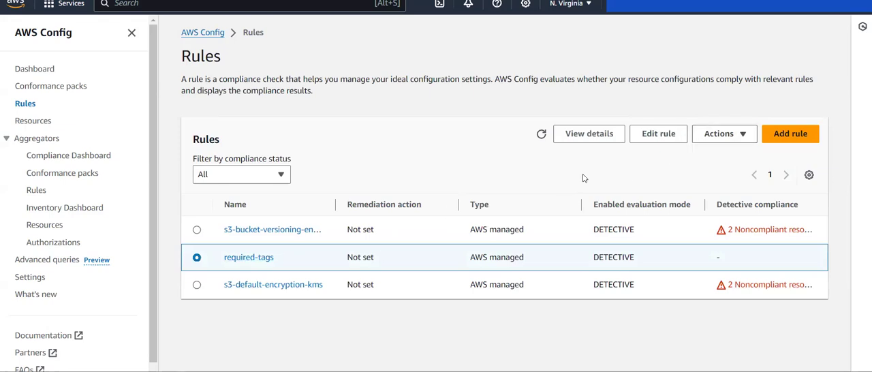
- Re-evaluate the required-tags rule with its old results cleared and refresh the rules list
{"action": "left_click", "coordinate": [727, 138]}
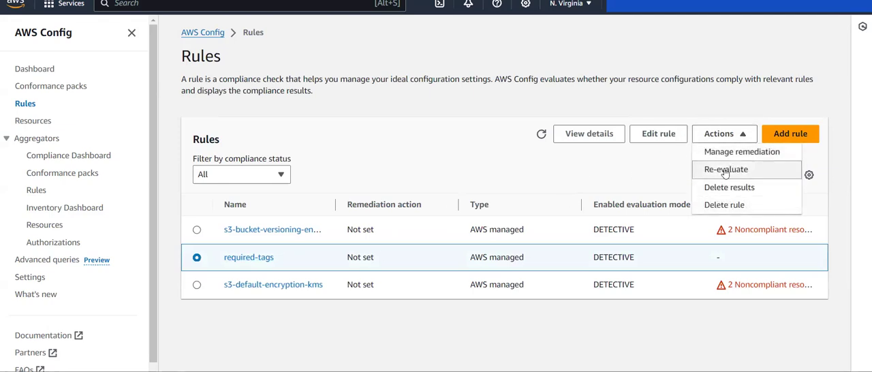
{"action": "left_click", "coordinate": [748, 168]}
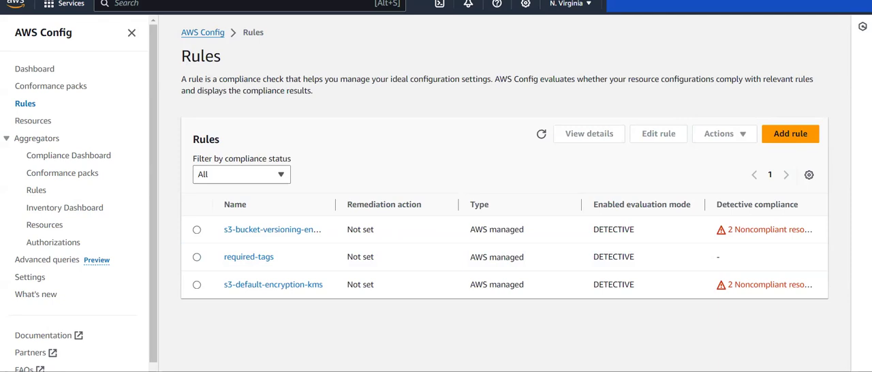
{"action": "left_click", "coordinate": [541, 136]}
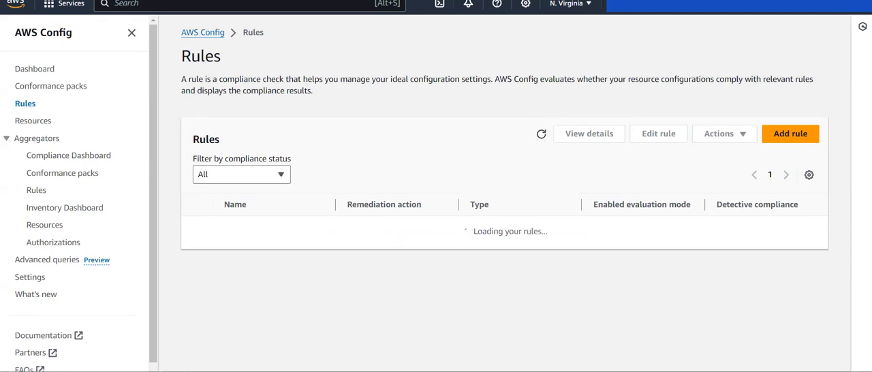